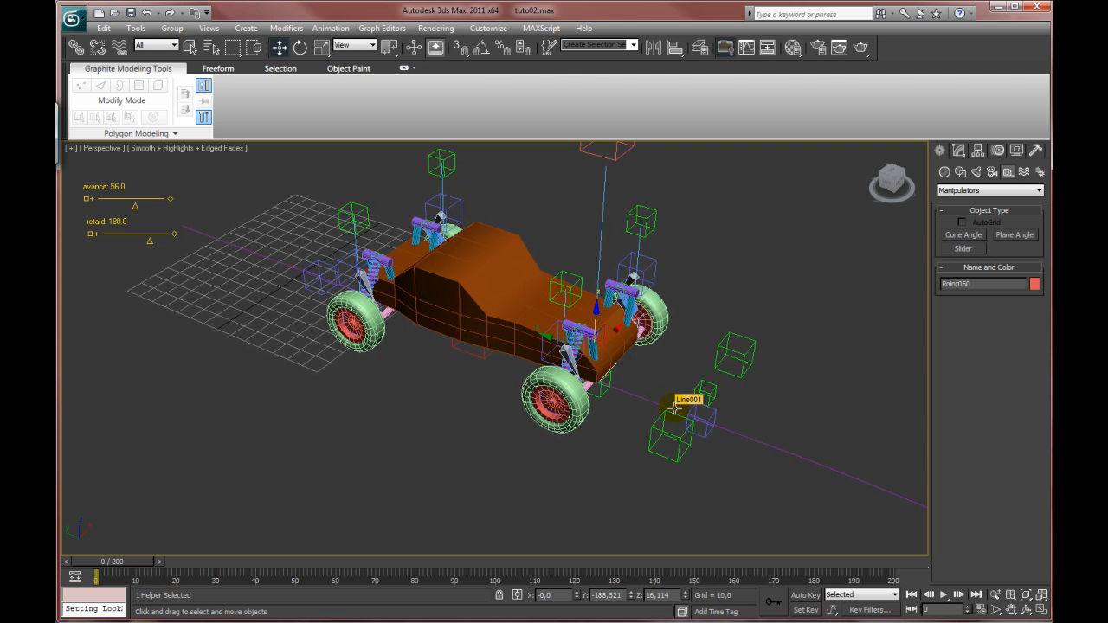
Scrub the animation forward and back to the start to examine how the car travels along its path.
middle_click_drag(722, 426, 502, 379)
scroll(641, 395, "down", 3)
left_click_drag(139, 564, 303, 565)
scroll(475, 480, "down", 4)
middle_click_drag(511, 500, 428, 516)
left_click_drag(303, 569, 101, 533)
middle_click_drag(415, 230, 496, 480)
scroll(427, 487, "up", 3)
middle_click_drag(518, 428, 583, 388)
scroll(622, 409, "up", 3)
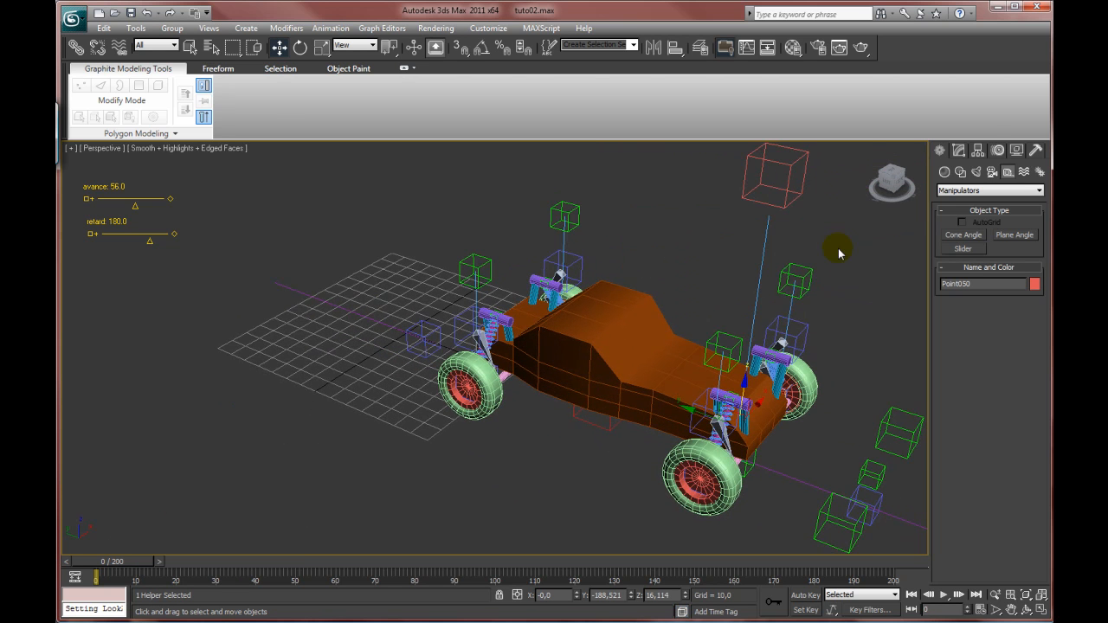
Create a standard Point helper with box display on the grid behind the car.
left_click(1017, 192)
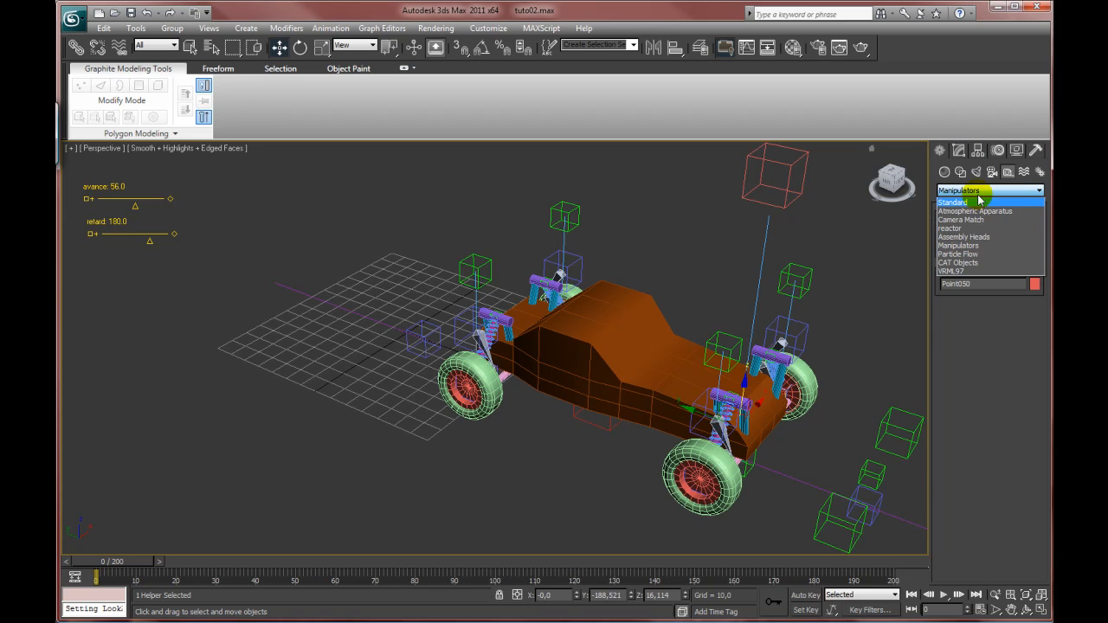
left_click(976, 204)
left_click(966, 277)
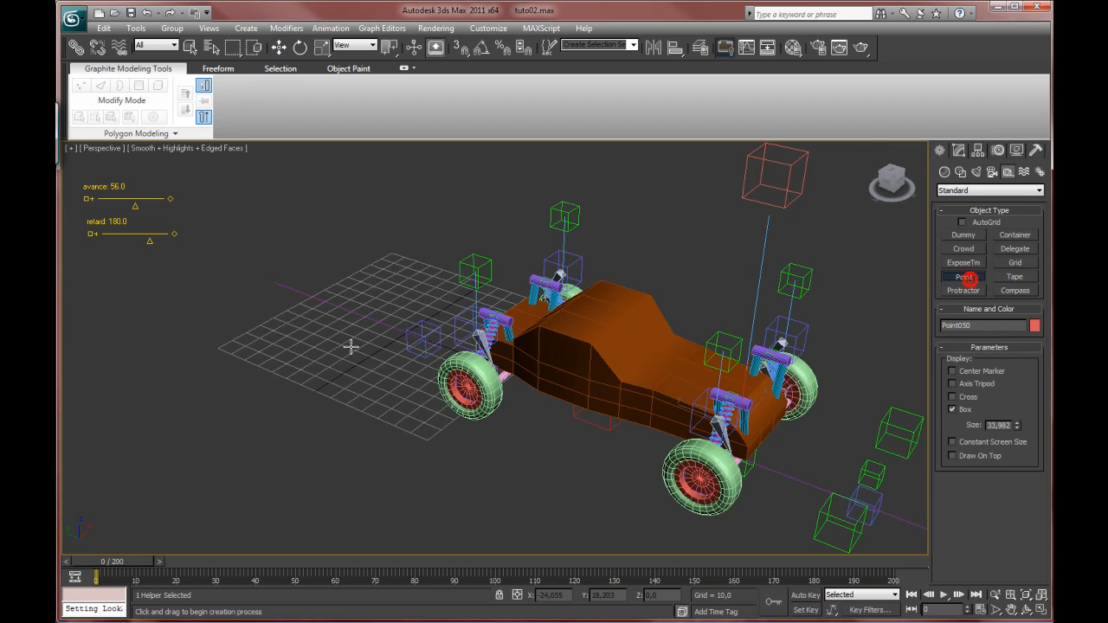
left_click(300, 394)
left_click(958, 150)
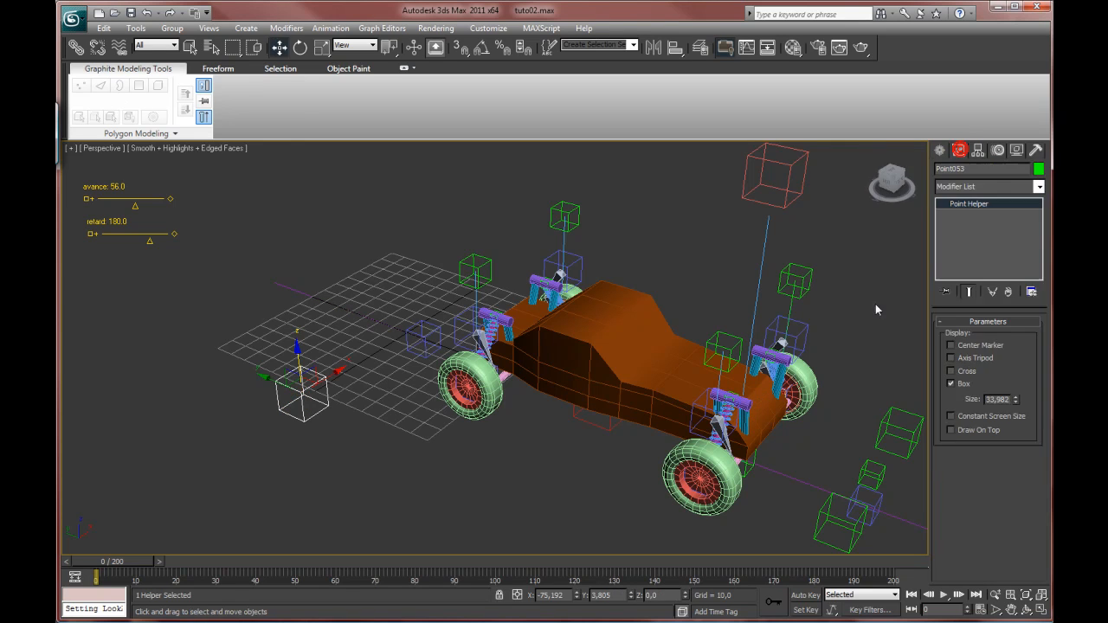
Align the new point helper to the blue path helper behind the car in X, Y and Z, pivot point to pivot point.
middle_click_drag(679, 329, 707, 324)
scroll(683, 320, "up", 3)
middle_click_drag(559, 305, 575, 312)
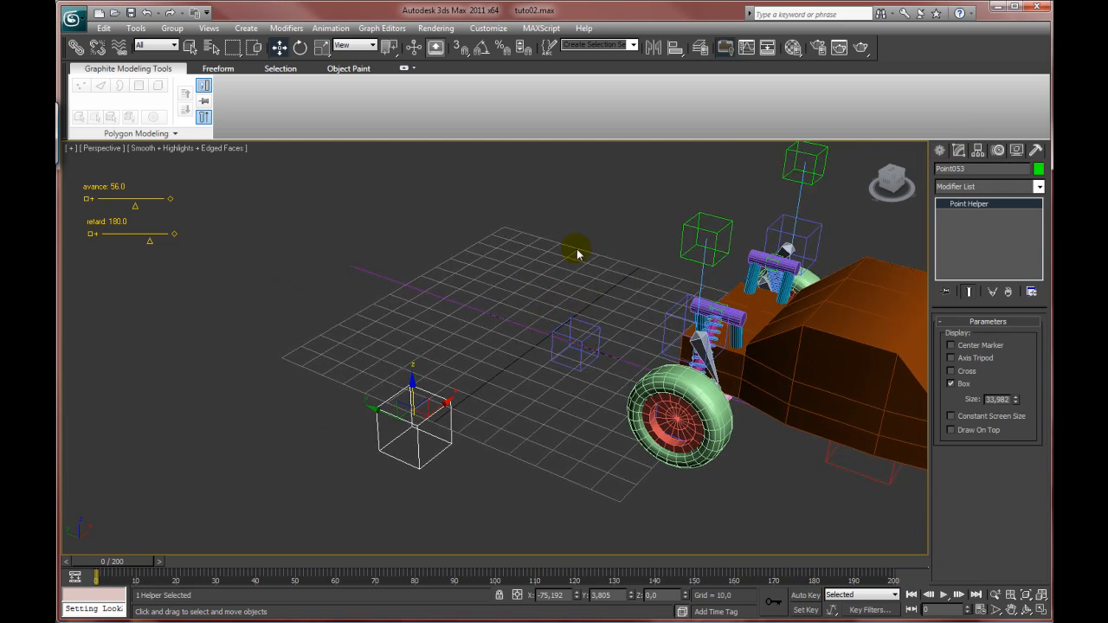
left_click(675, 49)
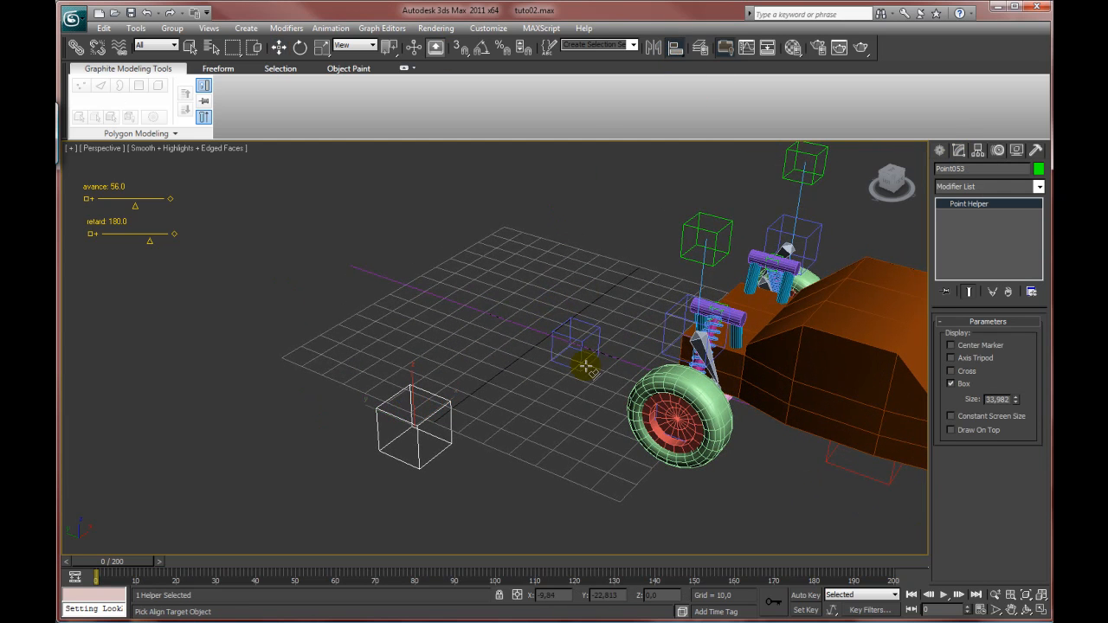
left_click(579, 366)
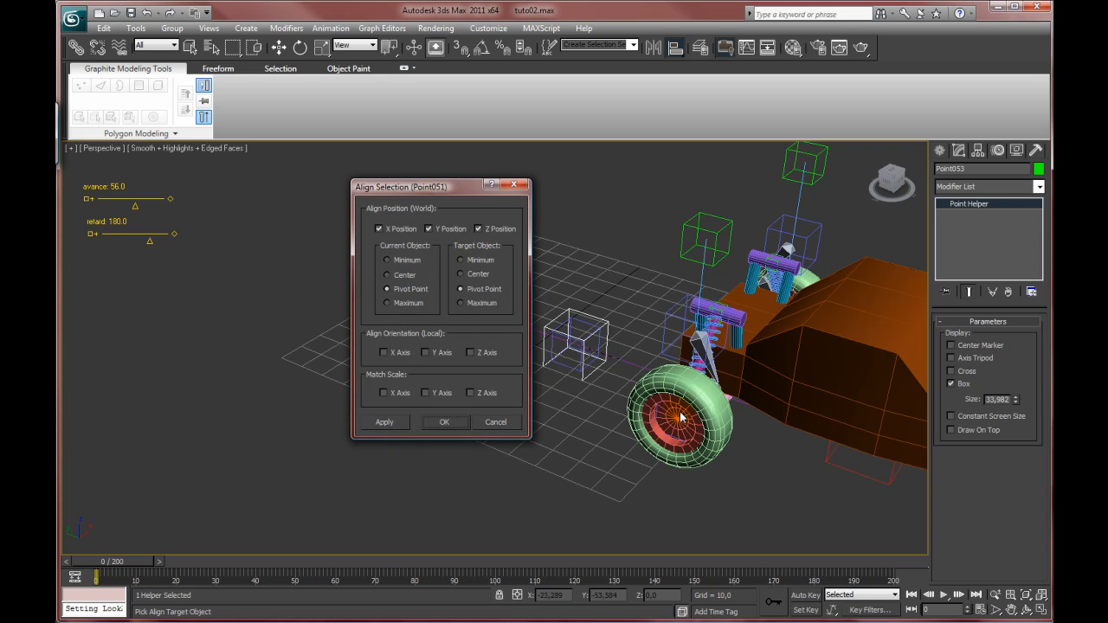
left_click(445, 422)
Align the new point helper in Z position only to the small green helper in front of the car.
middle_click_drag(531, 364, 639, 366)
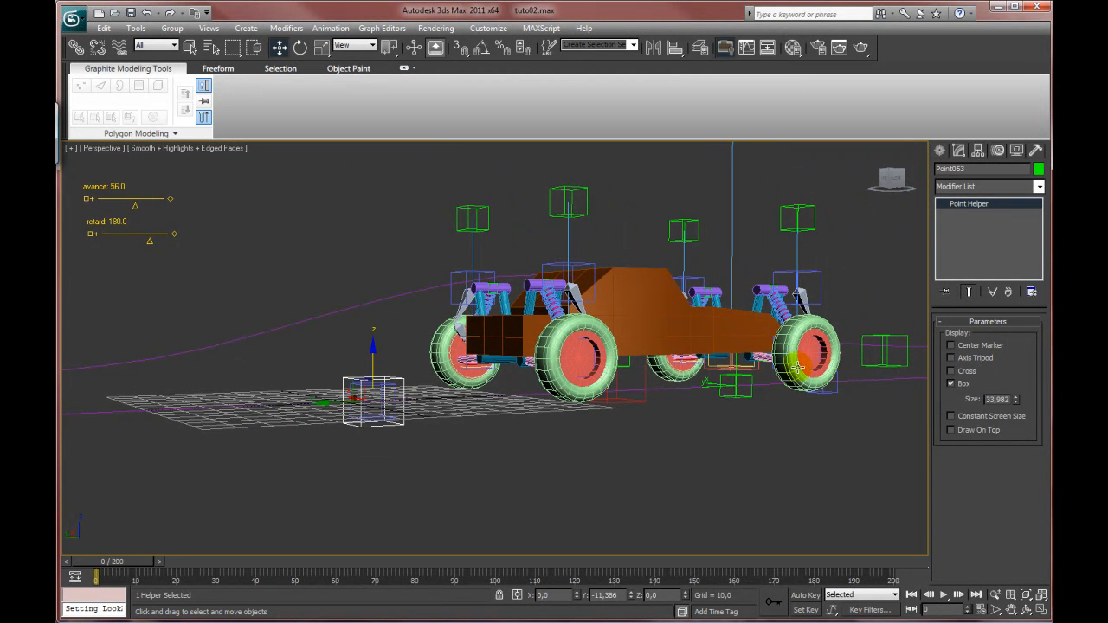
middle_click_drag(822, 355, 888, 353, "alt")
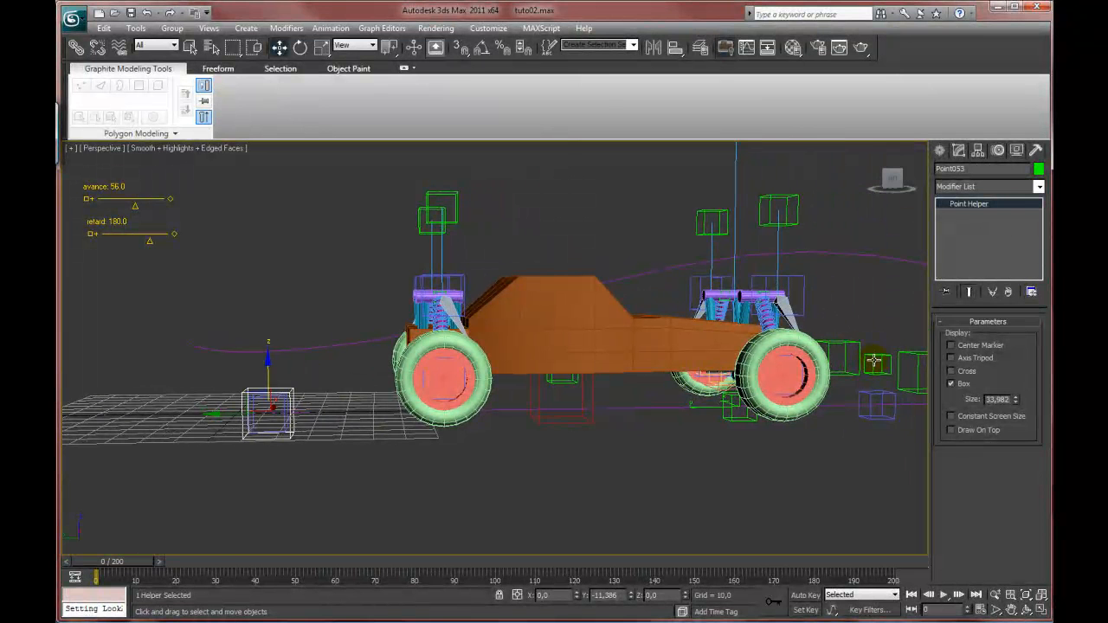
left_click(682, 50)
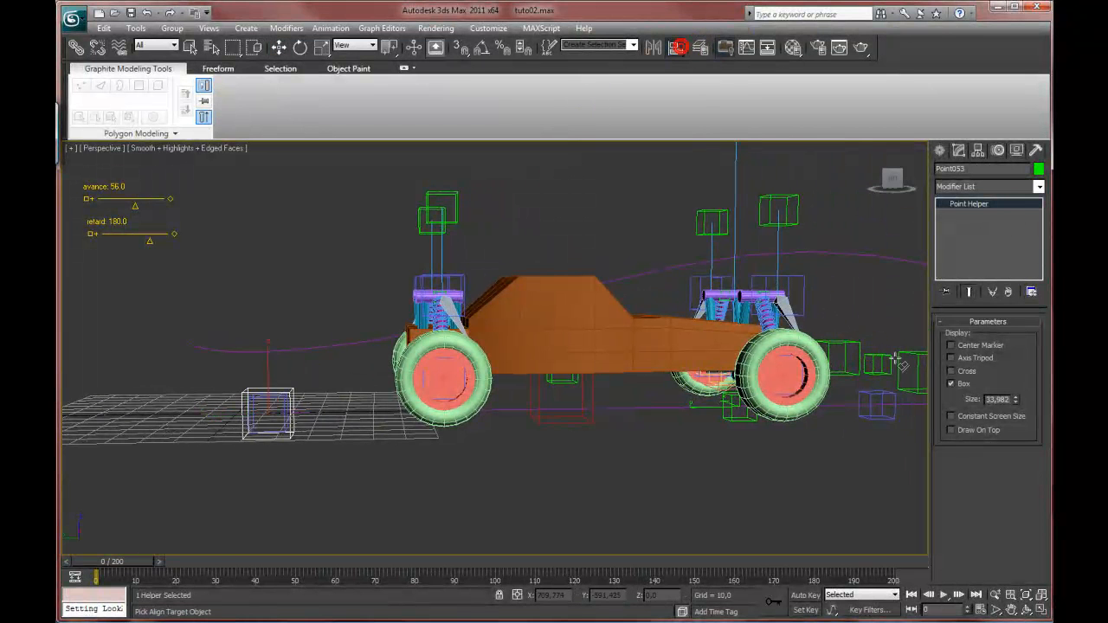
left_click(881, 362)
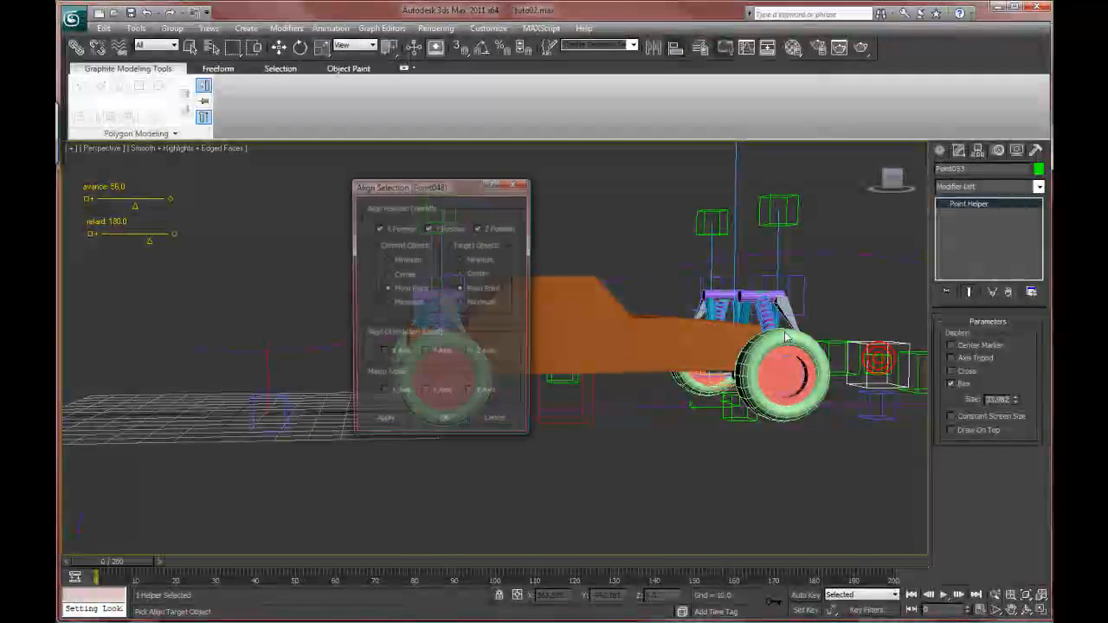
left_click(392, 230)
left_click(438, 229)
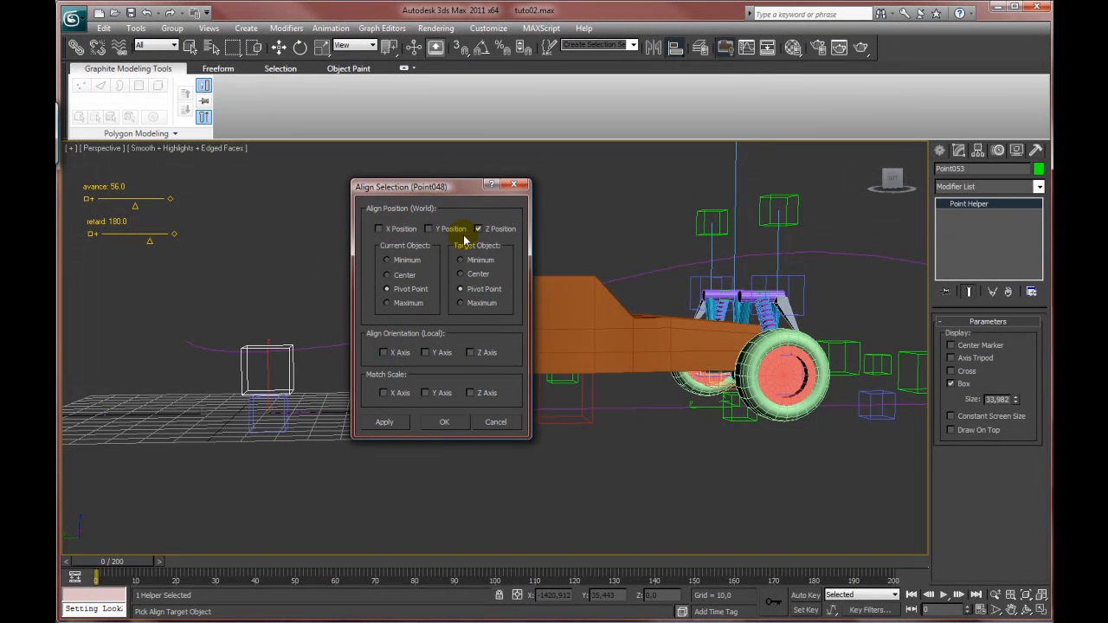
left_click(445, 423)
Link the new point helper to the blue path helper beneath it and check the link at frame 1.
middle_click_drag(389, 348, 561, 348)
middle_click_drag(633, 365, 557, 389, "alt")
left_click(76, 47)
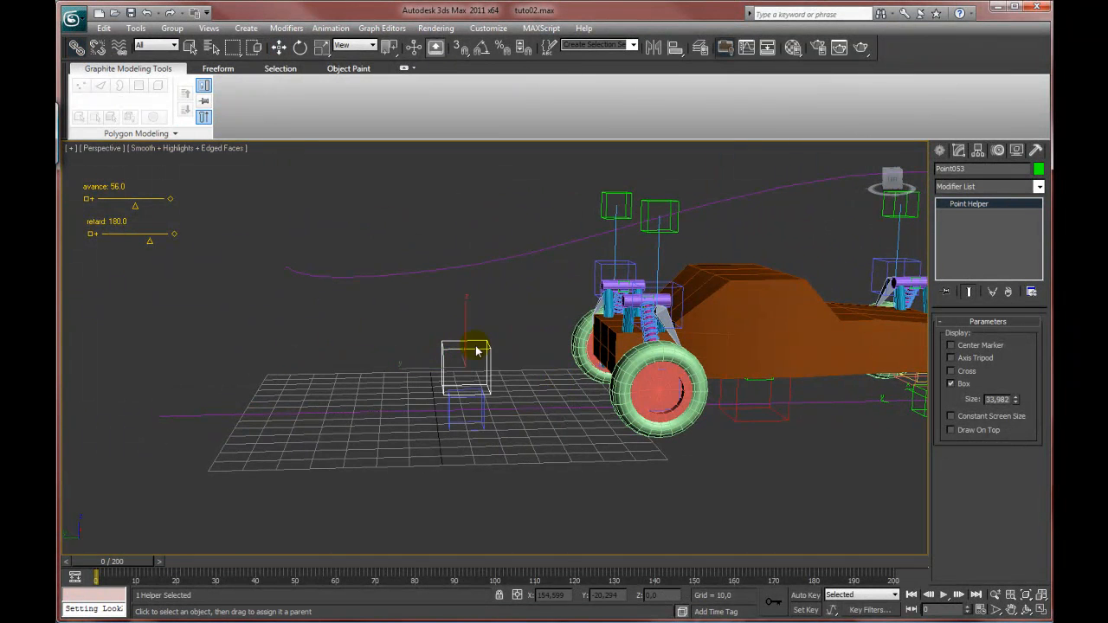
left_click_drag(485, 349, 524, 477)
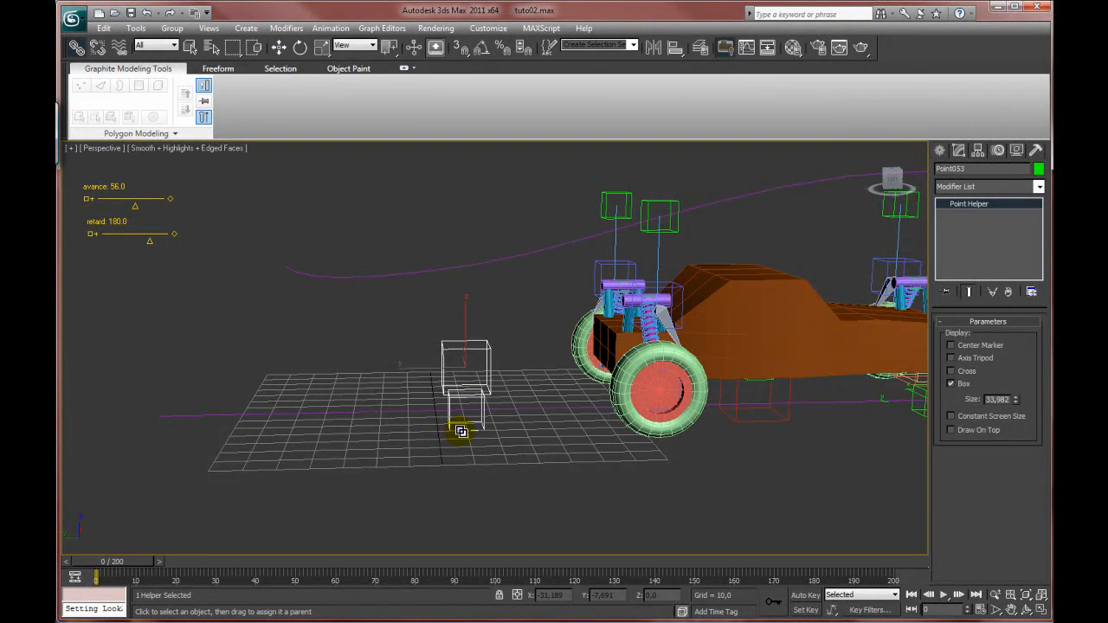
mouse_move(140, 564)
left_mouse_down()
mouse_move(197, 567)
mouse_move(144, 561)
left_mouse_up()
left_click(278, 47)
Select the small green helper in front of the car and advance the animation to frame 26.
scroll(423, 399, "down", 5)
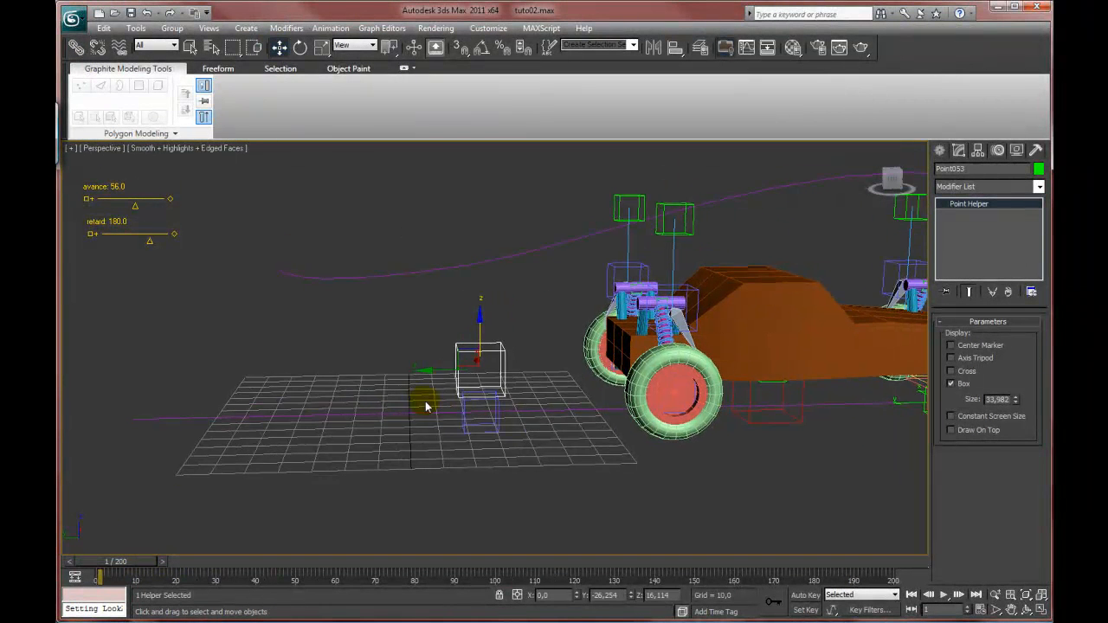
middle_click_drag(570, 442, 643, 438, "alt")
left_click(701, 451)
scroll(668, 485, "down", 4)
middle_click_drag(668, 490, 603, 450)
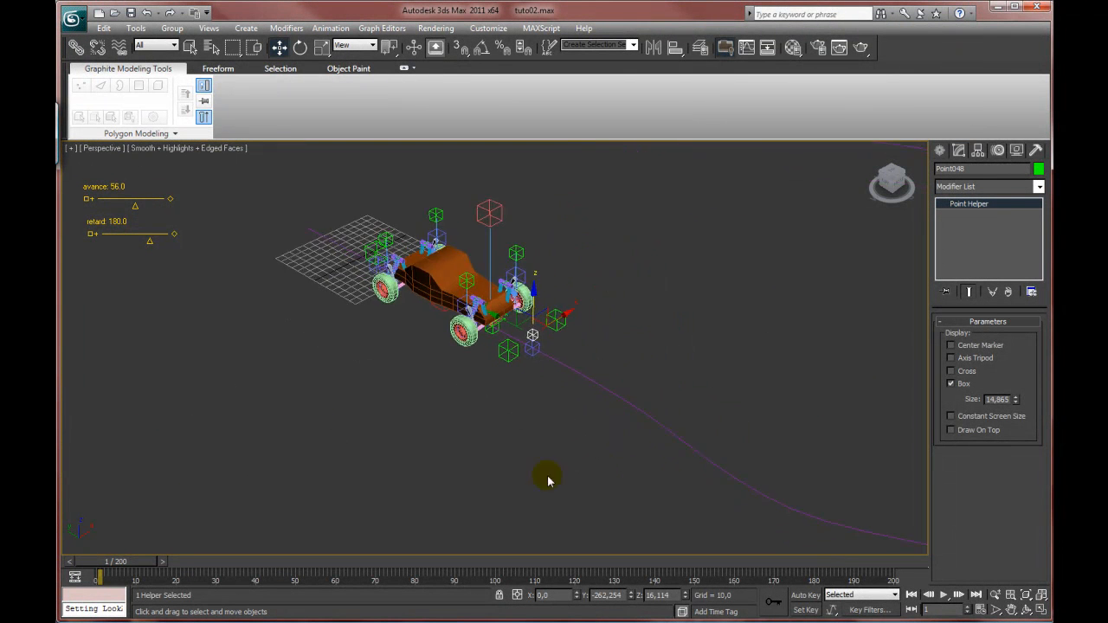
left_click_drag(147, 565, 247, 566)
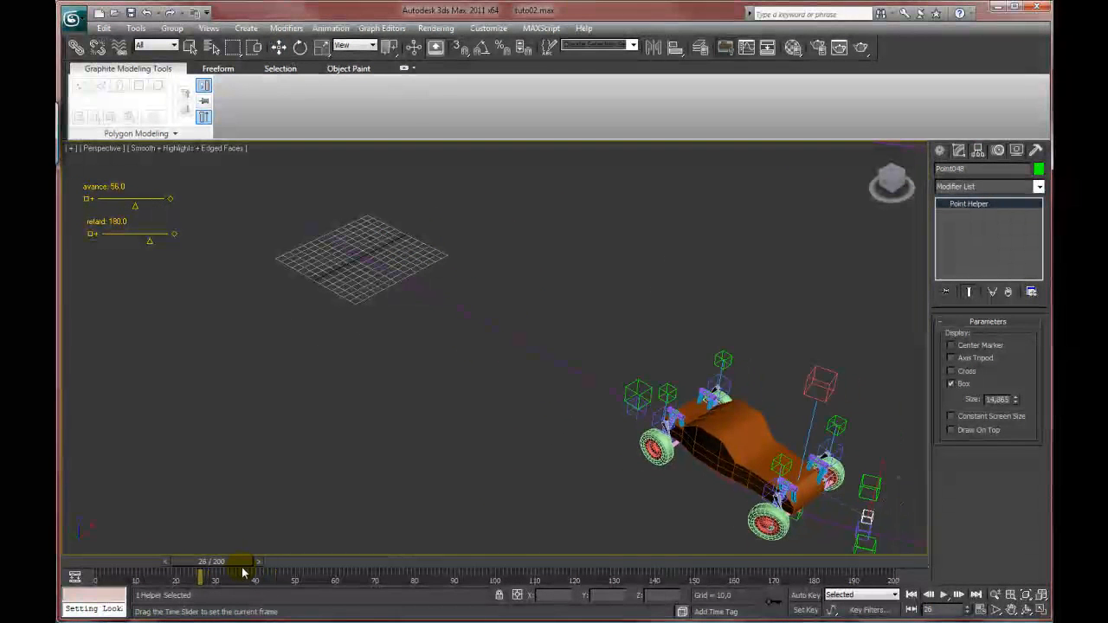
middle_click_drag(416, 502, 359, 391)
middle_click_drag(477, 400, 430, 297)
scroll(442, 333, "up", 3)
Test the steering by rotating the small front helper about its vertical axis, and undo the rotation.
left_click(300, 47)
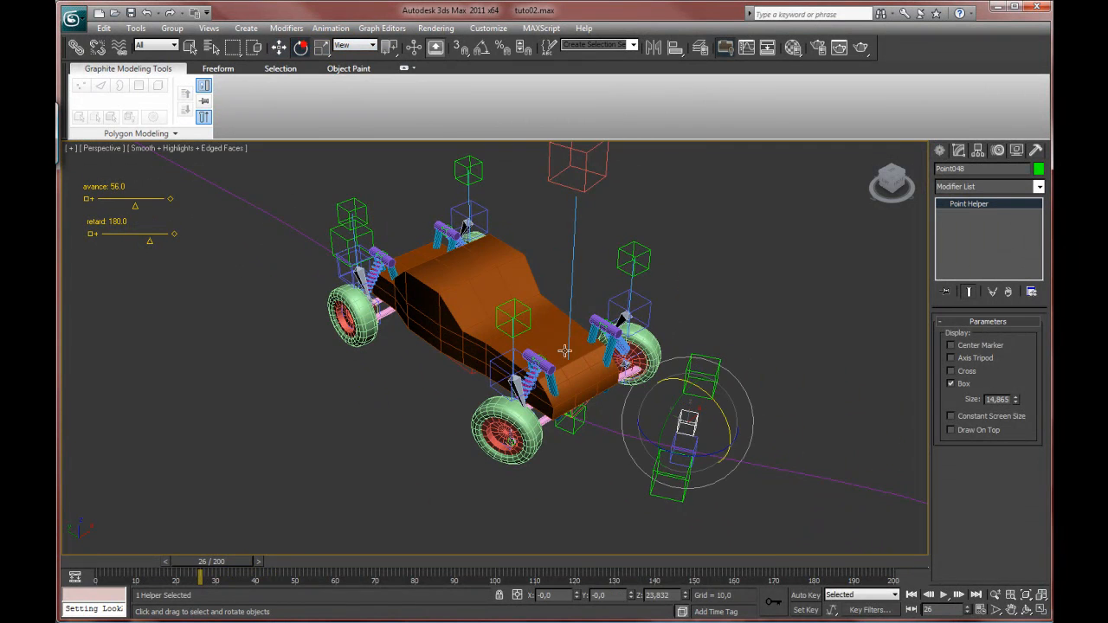
left_click_drag(714, 450, 666, 449)
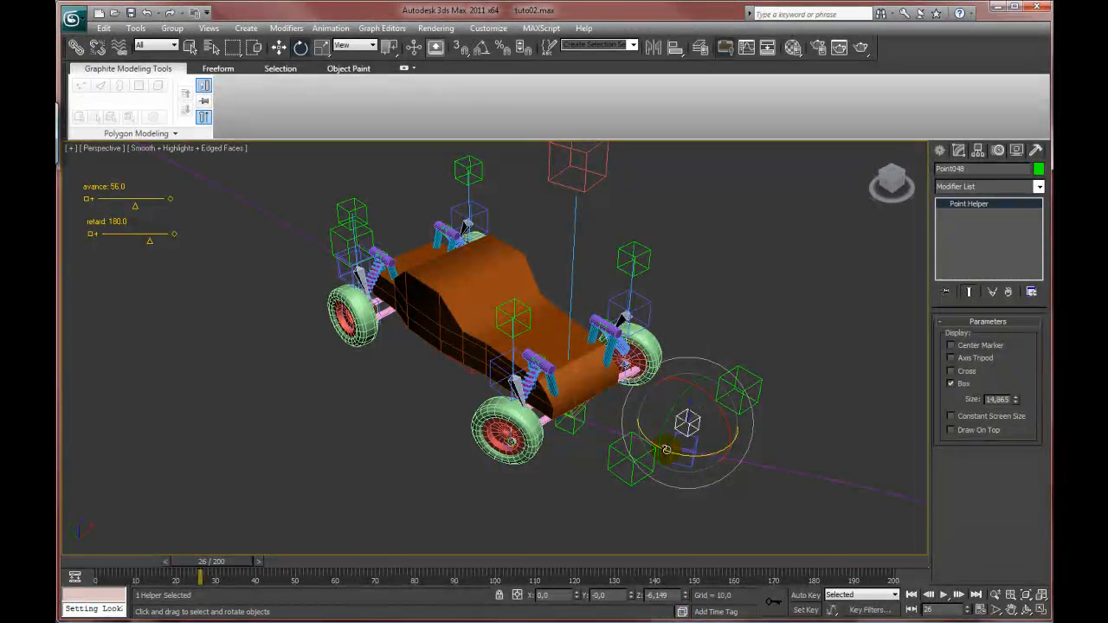
key("ctrl+z")
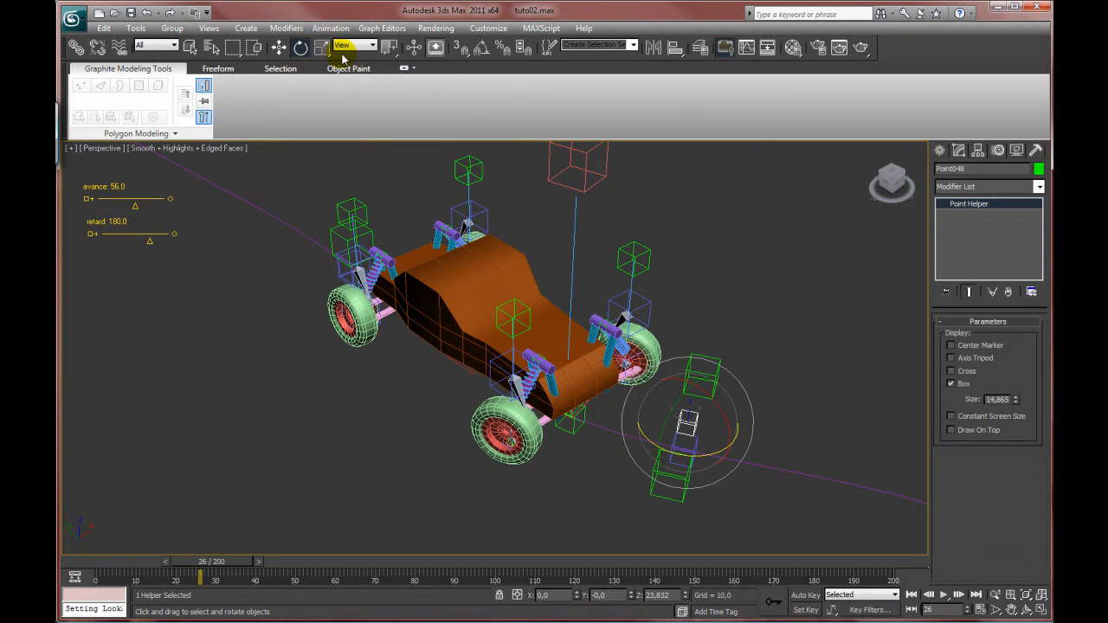
left_click(284, 50)
Give the small front helper a LookAt constraint targeting the new rear point helper, with Y as the LookAt axis.
middle_click_drag(601, 338, 655, 320, "alt")
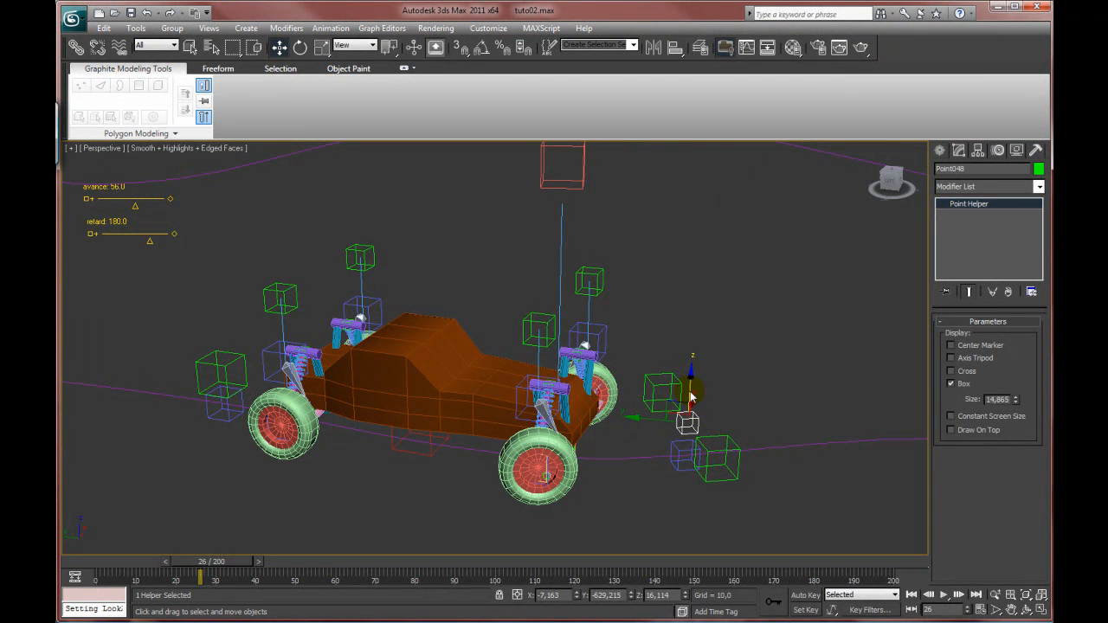
left_click(435, 28)
mouse_move(342, 35)
mouse_move(354, 98)
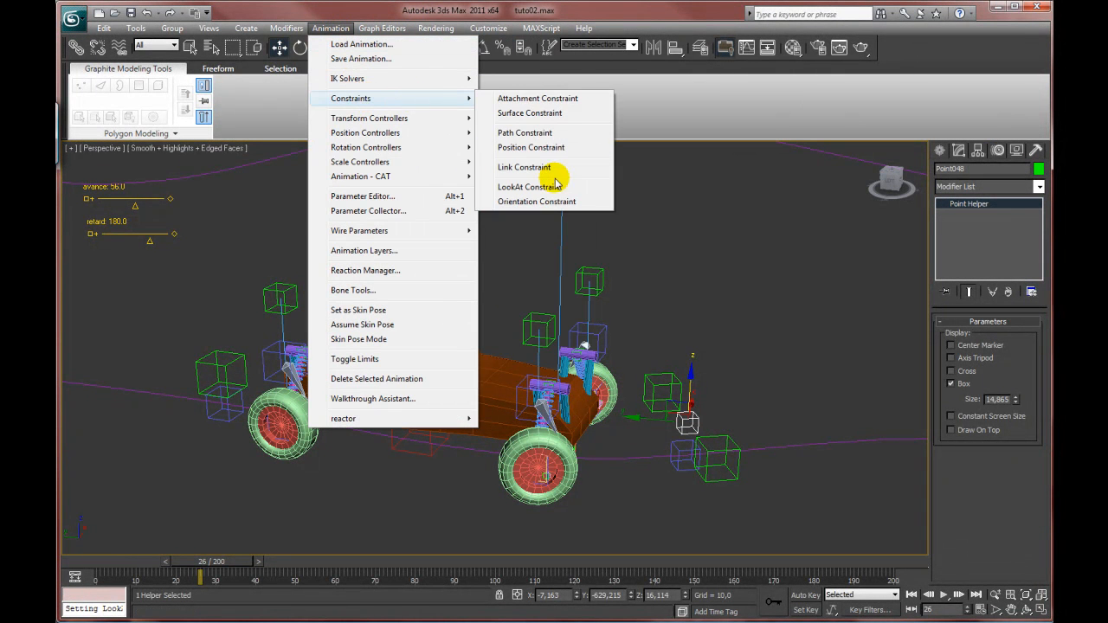
left_click(548, 192)
left_click(222, 368)
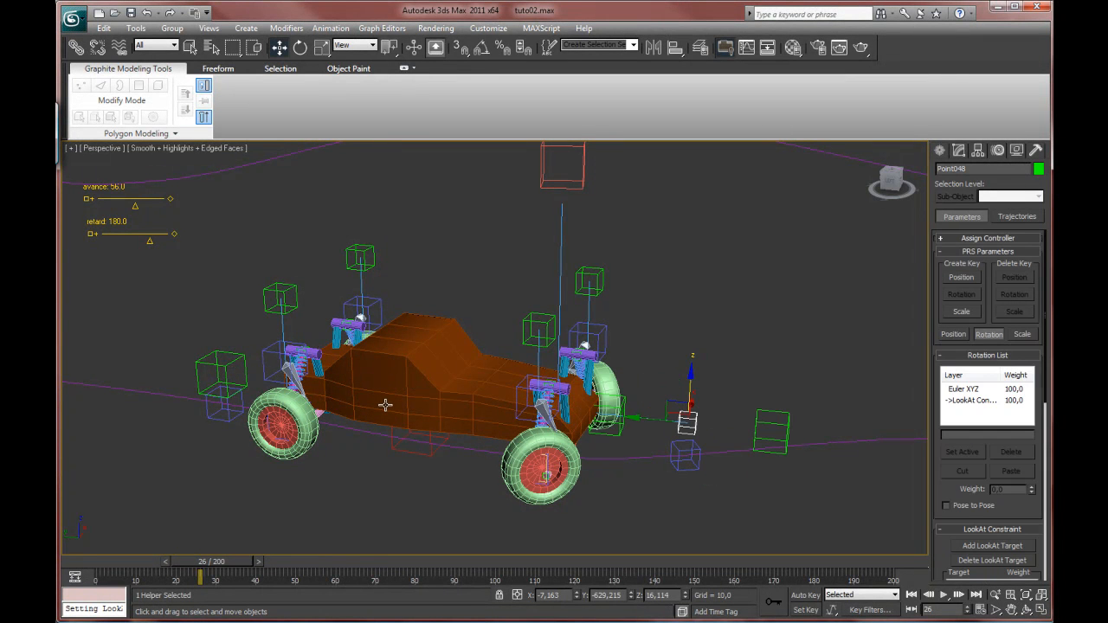
scroll(944, 490, "down", 10)
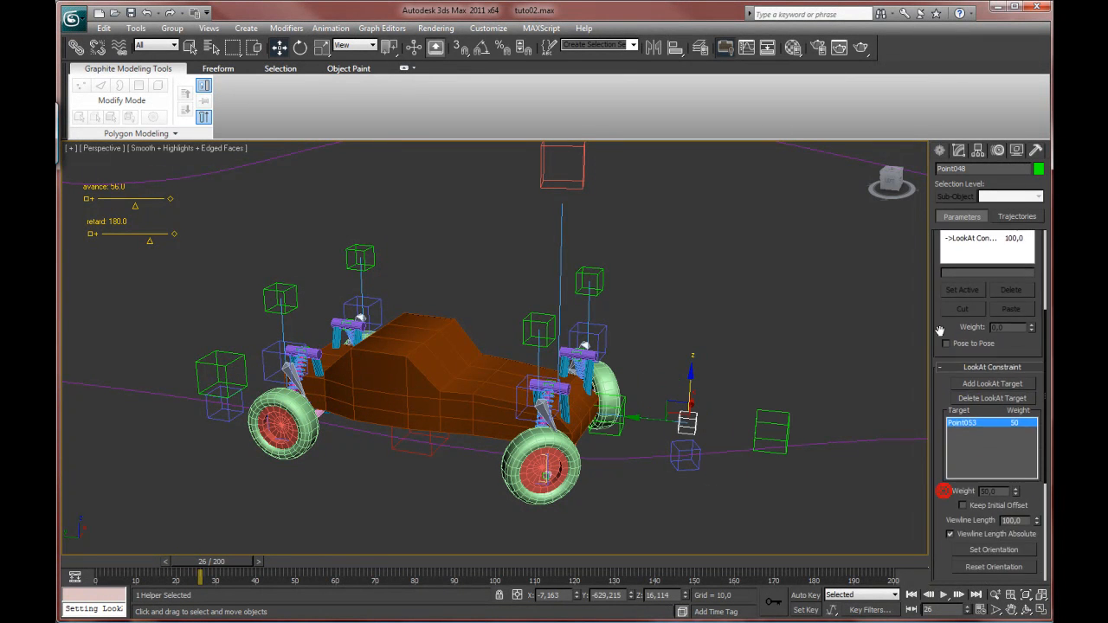
left_click(976, 456)
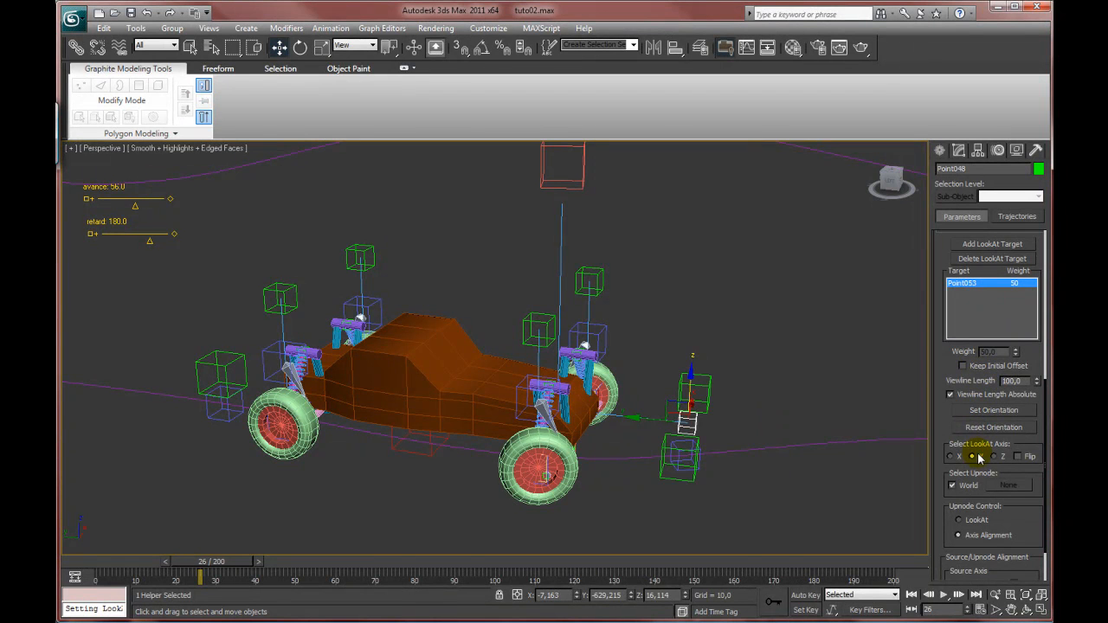
Scrub the animation from frame 26 to frame 115 to examine how the front wheels steer along the curved path.
scroll(412, 492, "down", 2)
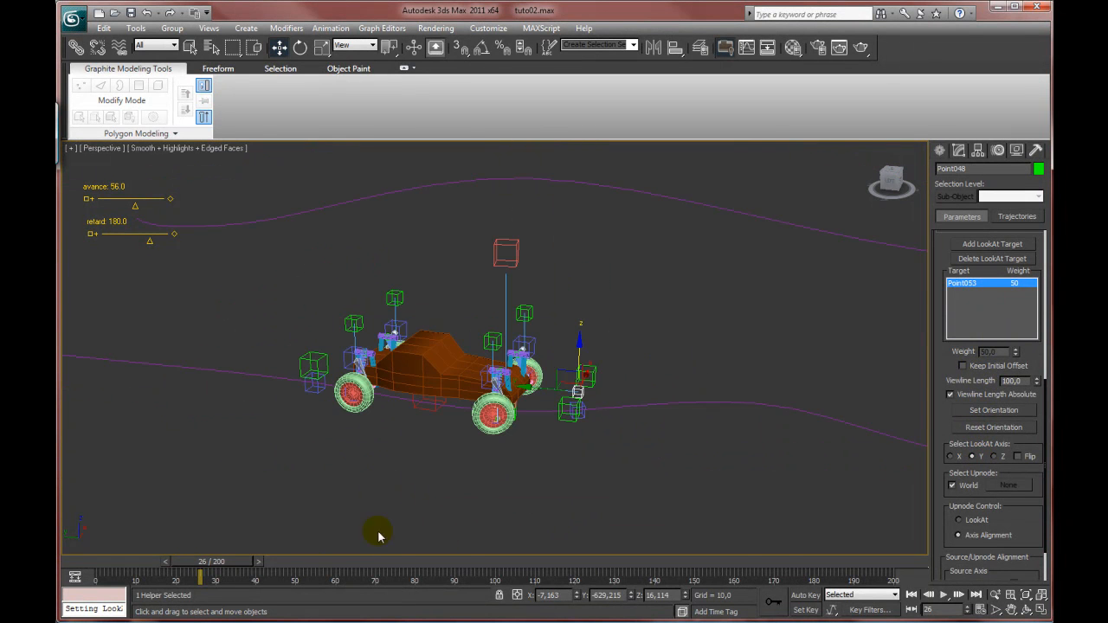
middle_click_drag(541, 482, 332, 476)
scroll(433, 493, "down", 3)
middle_click_drag(451, 491, 333, 495)
left_click_drag(229, 565, 270, 563)
middle_click_drag(476, 472, 499, 433, "alt")
scroll(496, 439, "down", 2)
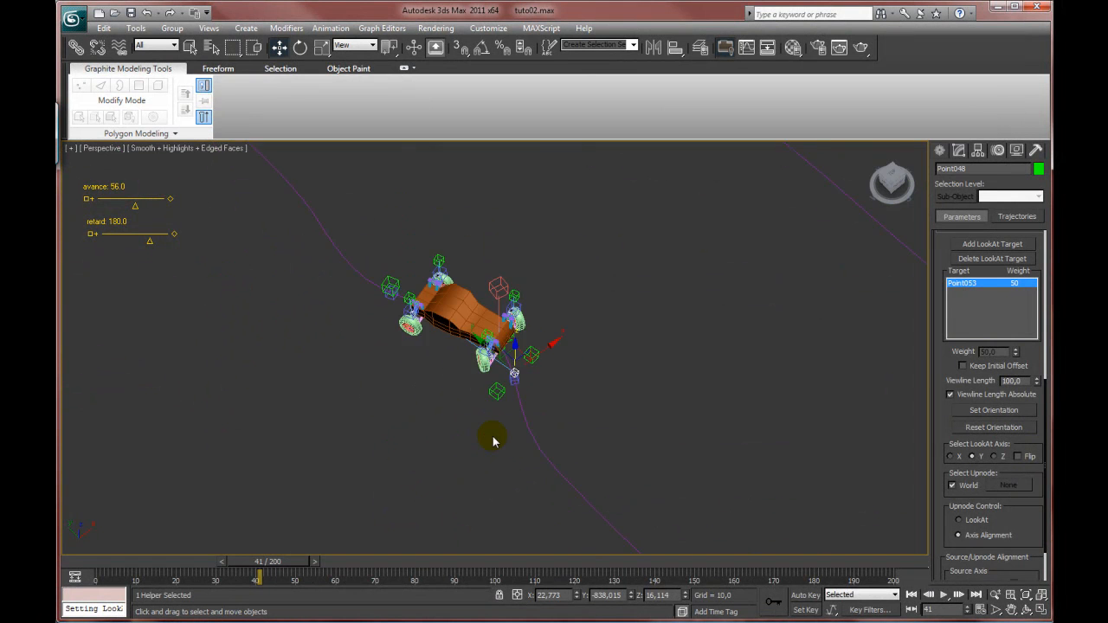
scroll(493, 441, "up", 2)
left_click_drag(268, 563, 328, 574)
middle_click_drag(632, 485, 465, 391)
scroll(512, 447, "down", 2)
middle_click_drag(513, 445, 378, 351)
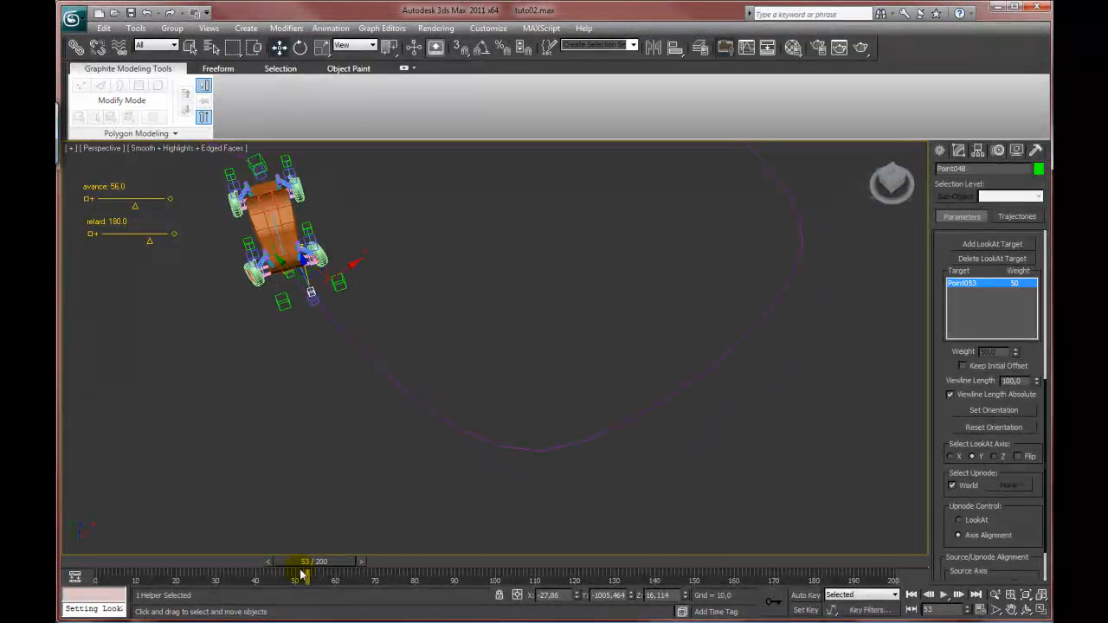
left_click_drag(320, 564, 413, 572)
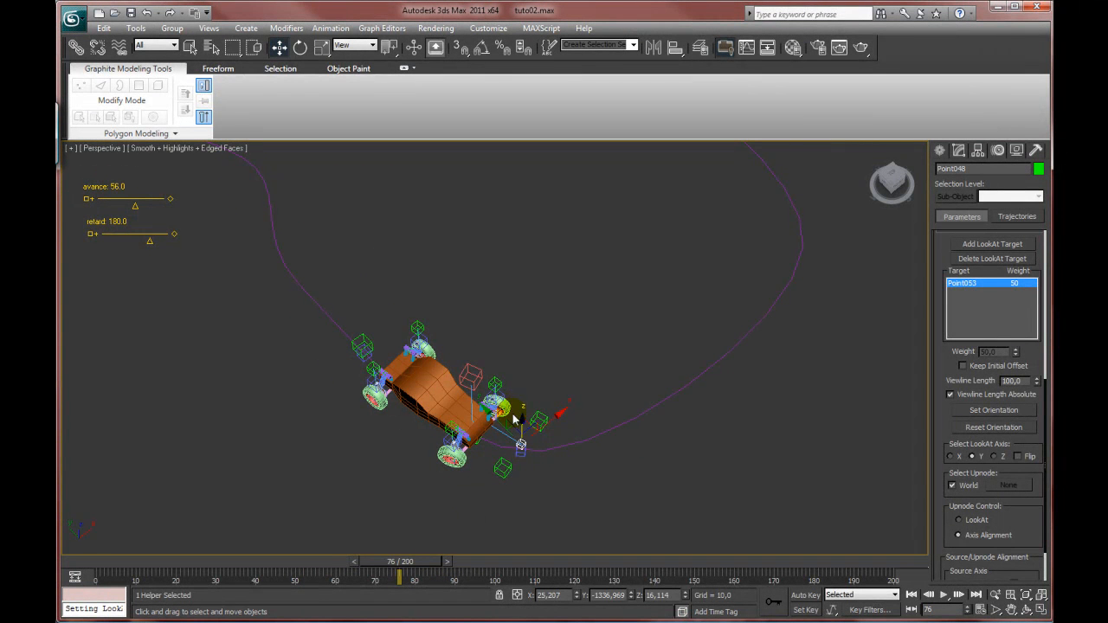
left_click_drag(410, 564, 567, 563)
key("w")
key("z")
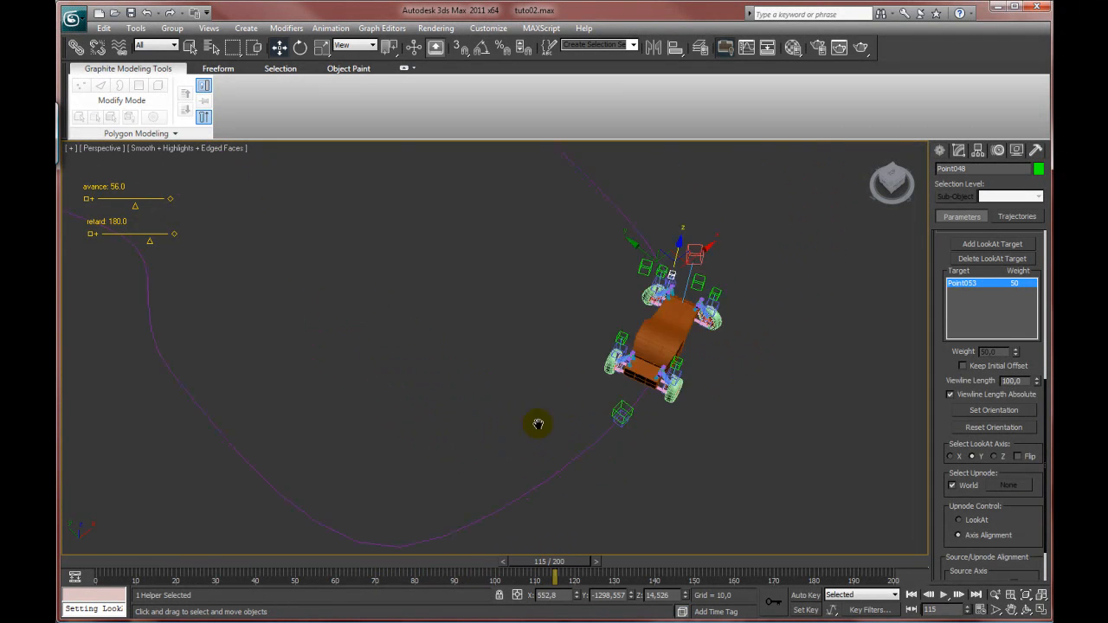
Examine the front wheels' direction from above while scrubbing back from frame 115 to frame 107.
middle_click_drag(656, 400, 605, 423, "alt")
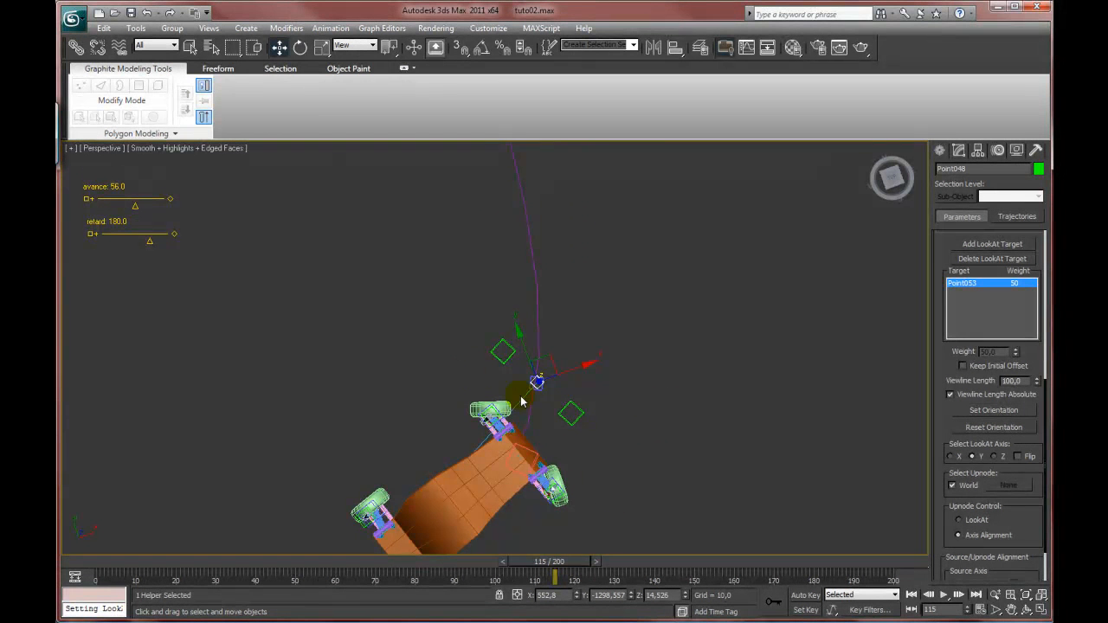
mouse_move(551, 562)
left_mouse_down()
mouse_move(594, 563)
mouse_move(487, 569)
mouse_move(538, 569)
left_mouse_up()
middle_click_drag(529, 497, 586, 389)
scroll(638, 452, "down", 3)
middle_click_drag(638, 452, 774, 398)
left_click_drag(545, 569, 523, 566)
Try the LookAt constraint's flip options and Z as the LookAt axis on the front helper.
key("w")
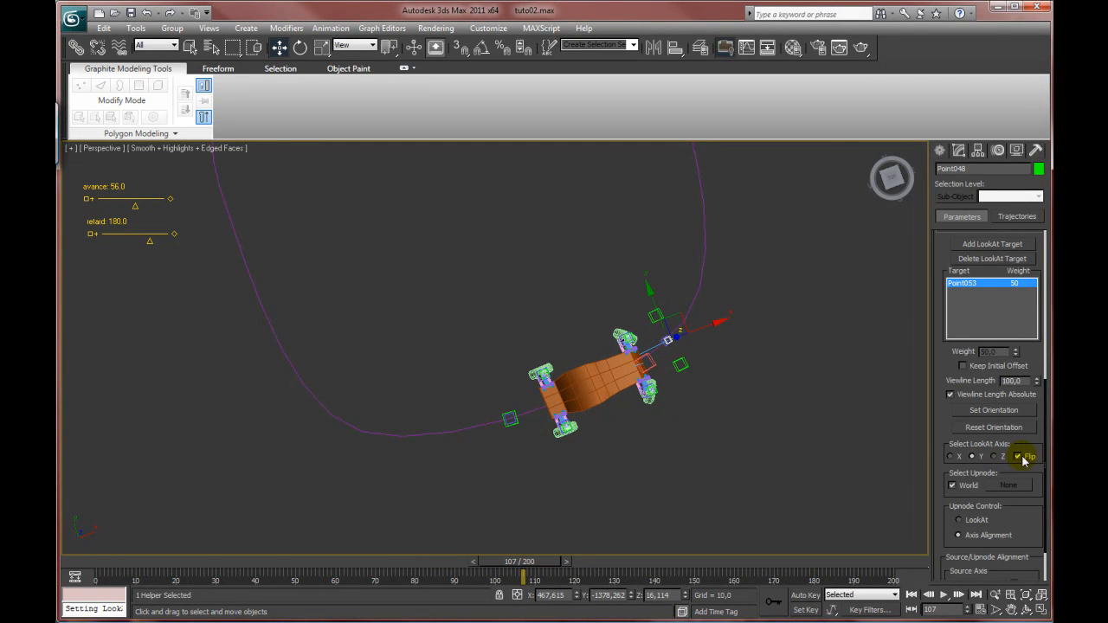
left_click_drag(1029, 528, 1021, 496)
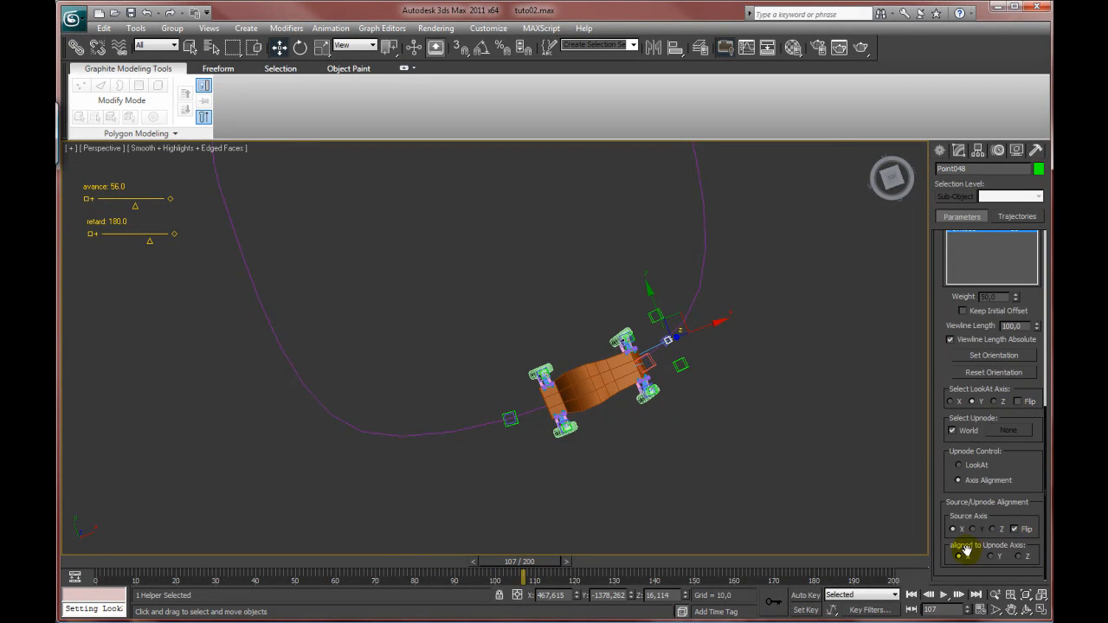
mouse_move(523, 567)
left_mouse_down()
mouse_move(490, 569)
mouse_move(502, 569)
left_mouse_up()
left_click(1014, 529)
left_click(992, 402)
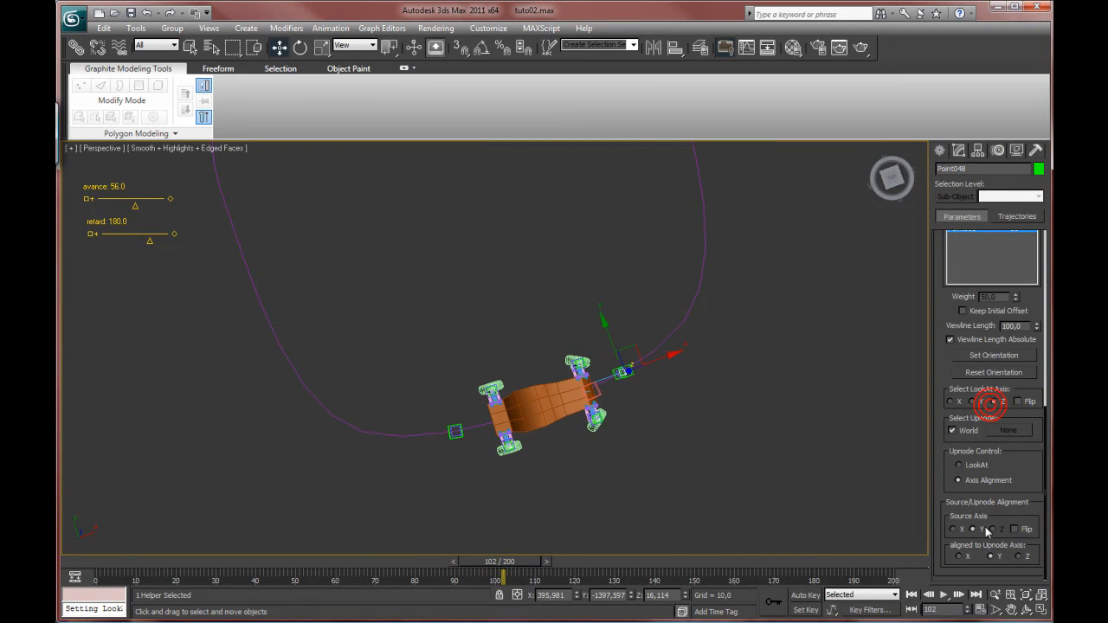
Scrub the animation through the curve and back to frame 9 to examine the steering of the front wheels.
left_click_drag(500, 562, 631, 567)
scroll(665, 468, "down", 8)
middle_click_drag(665, 474, 736, 457)
left_click_drag(639, 554, 134, 528)
middle_click_drag(495, 348, 526, 428)
scroll(538, 370, "up", 5)
scroll(693, 381, "up", 2)
scroll(693, 381, "up", 6)
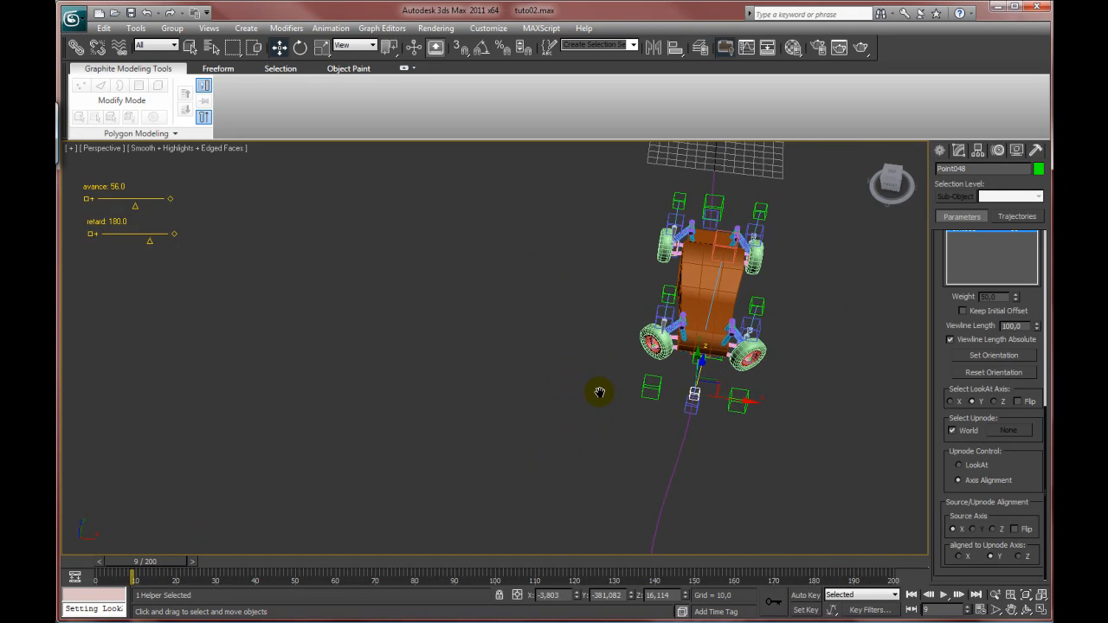
Try a flipped Y LookAt axis with the source axis aligned to upnode axis X on the front helper.
middle_click_drag(792, 415, 707, 410)
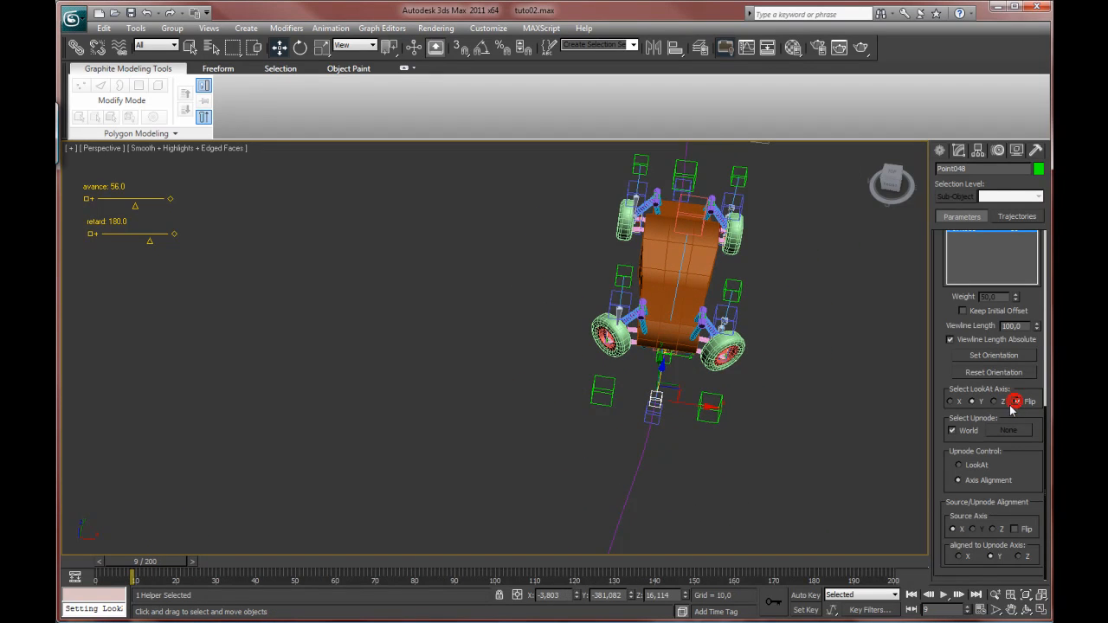
left_click(958, 556)
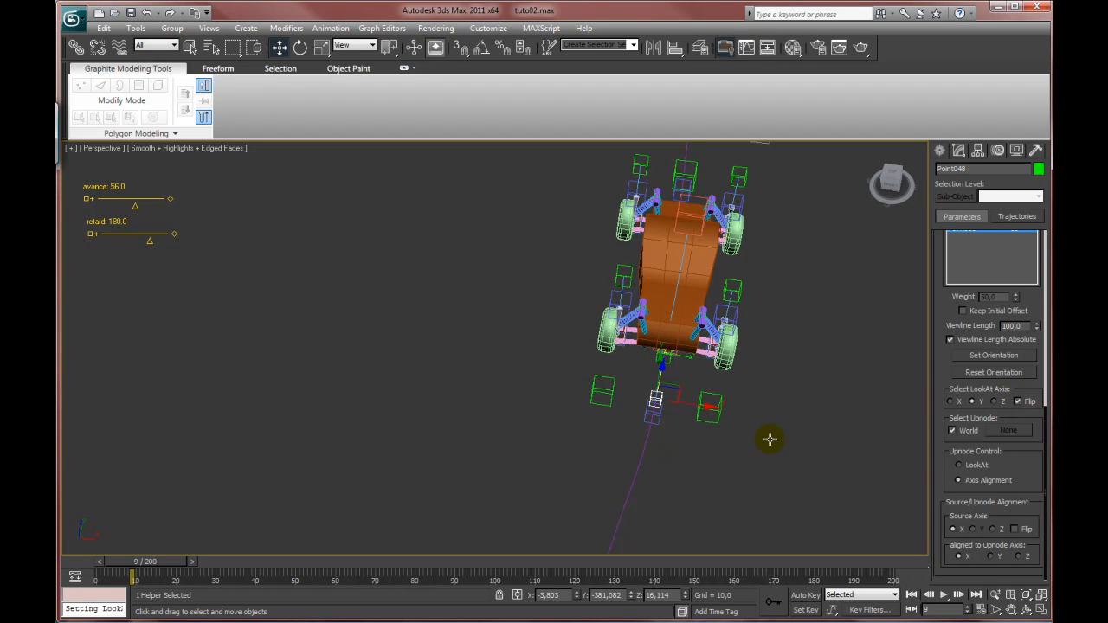
middle_click_drag(644, 435, 621, 419)
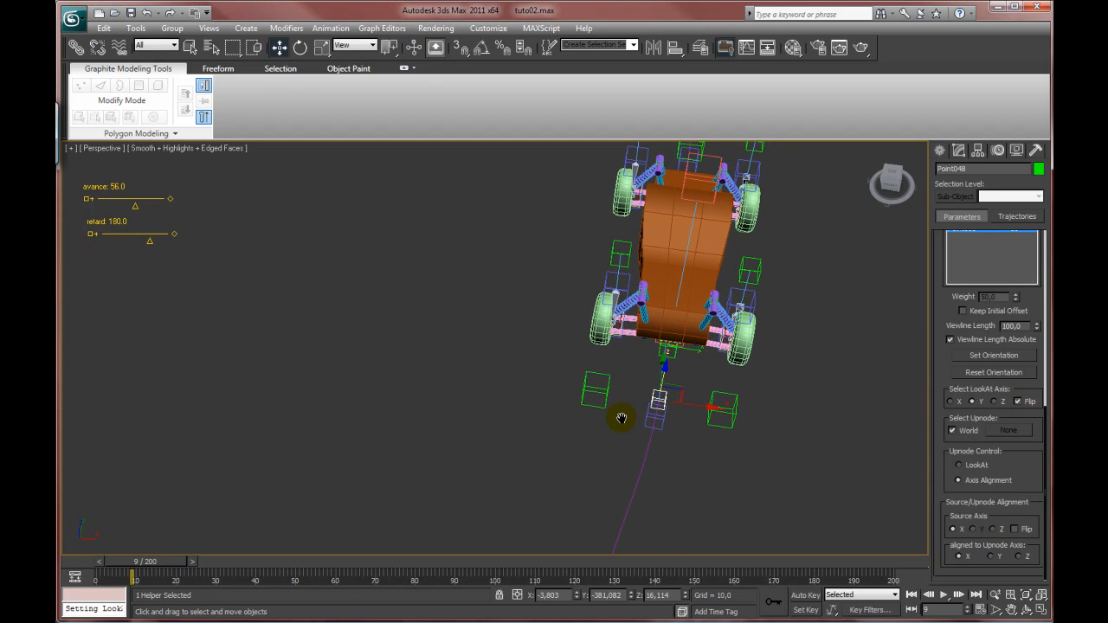
Use the path helper Point045 as the upnode with LookAt control, and set an unflipped Z LookAt axis with Y as source axis.
left_click(1007, 430)
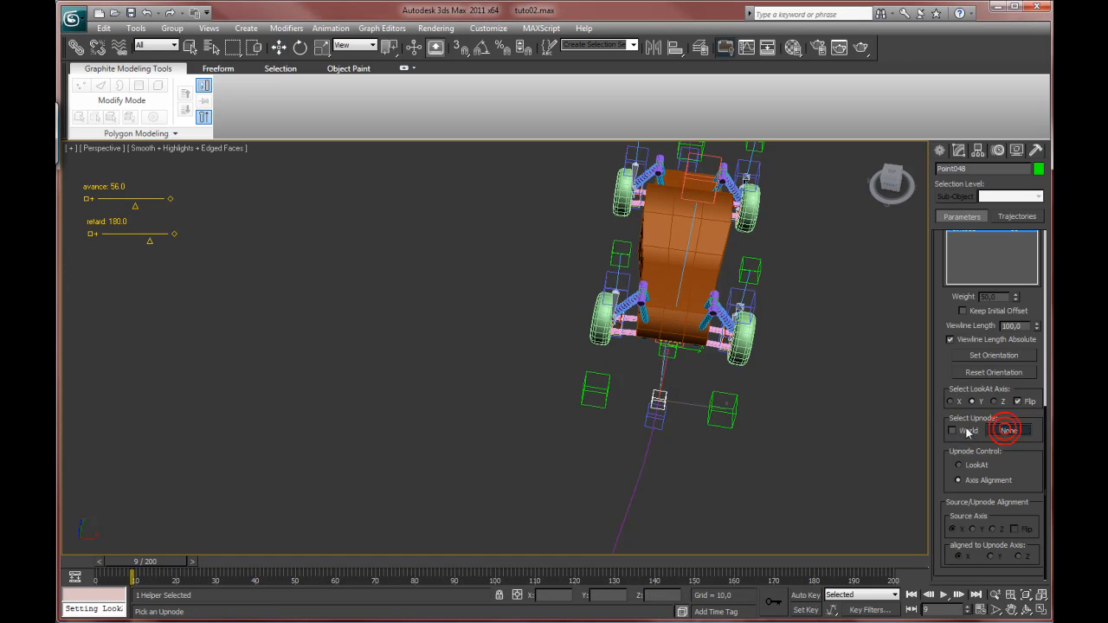
left_click(663, 423)
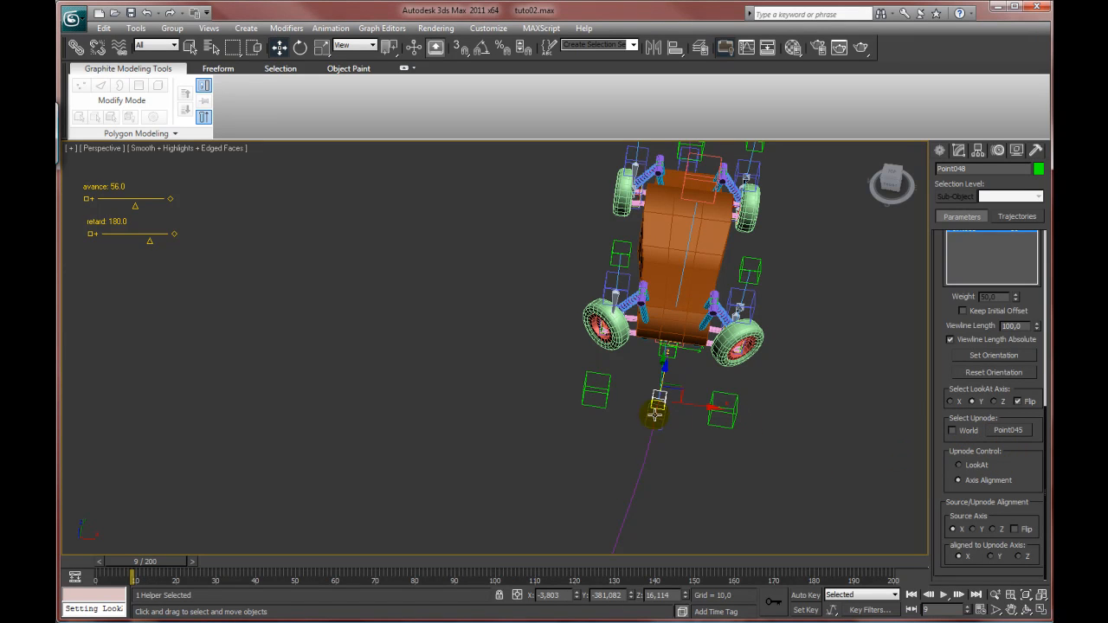
left_click(975, 466)
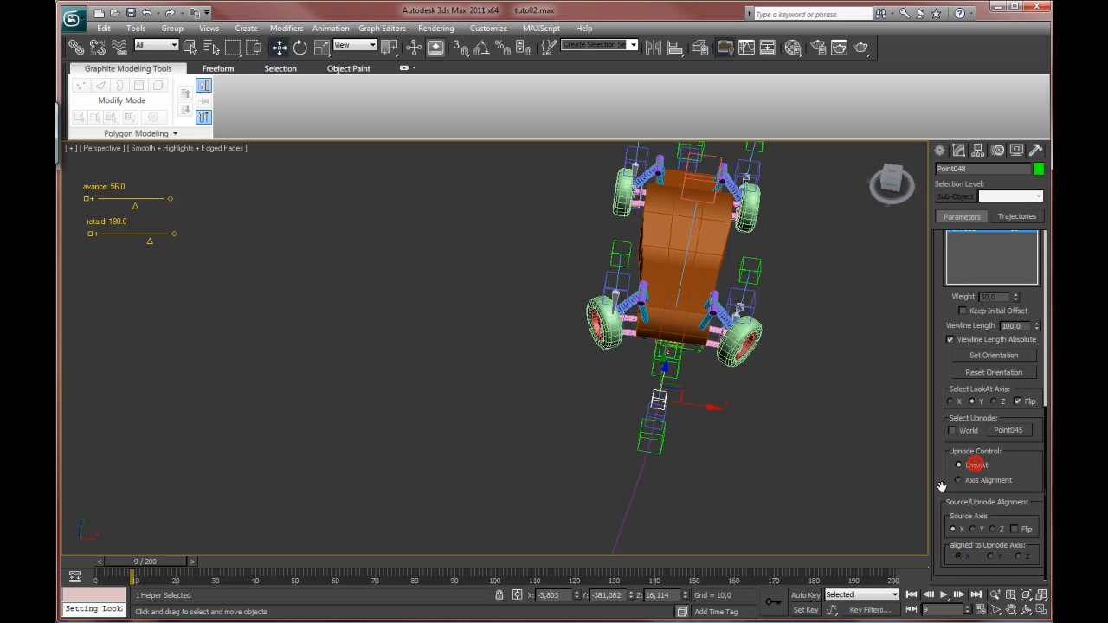
left_click(1018, 402)
Scrub the animation from frame 9 to frame 163 and back past frame 76 to examine the front wheels' steering along the path.
scroll(747, 396, "down", 5)
middle_click_drag(754, 408, 706, 443)
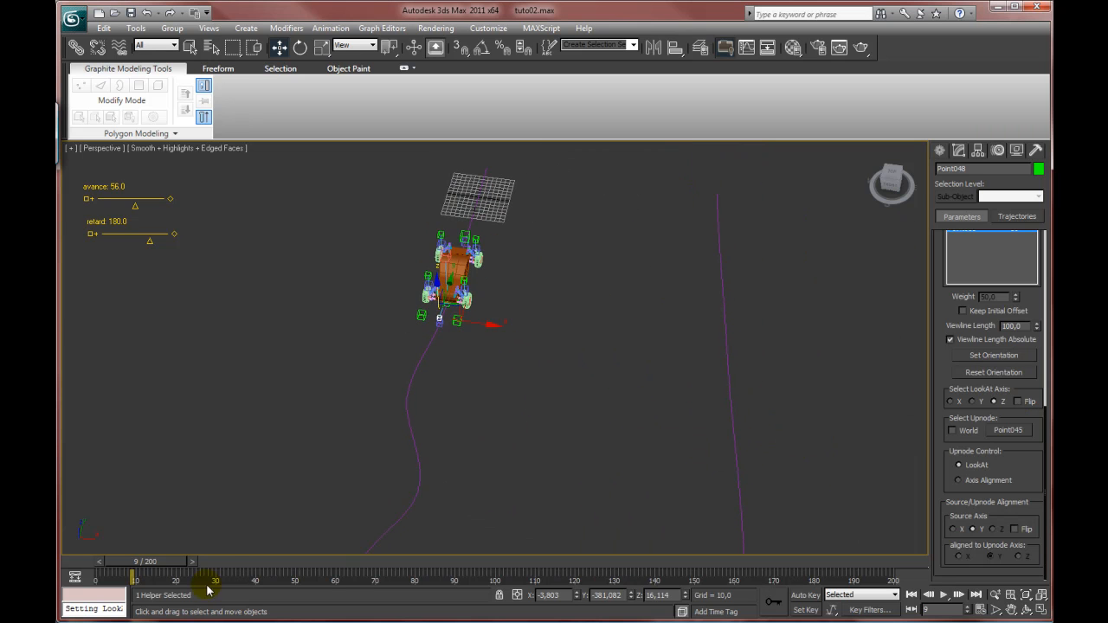
left_click_drag(170, 569, 747, 582)
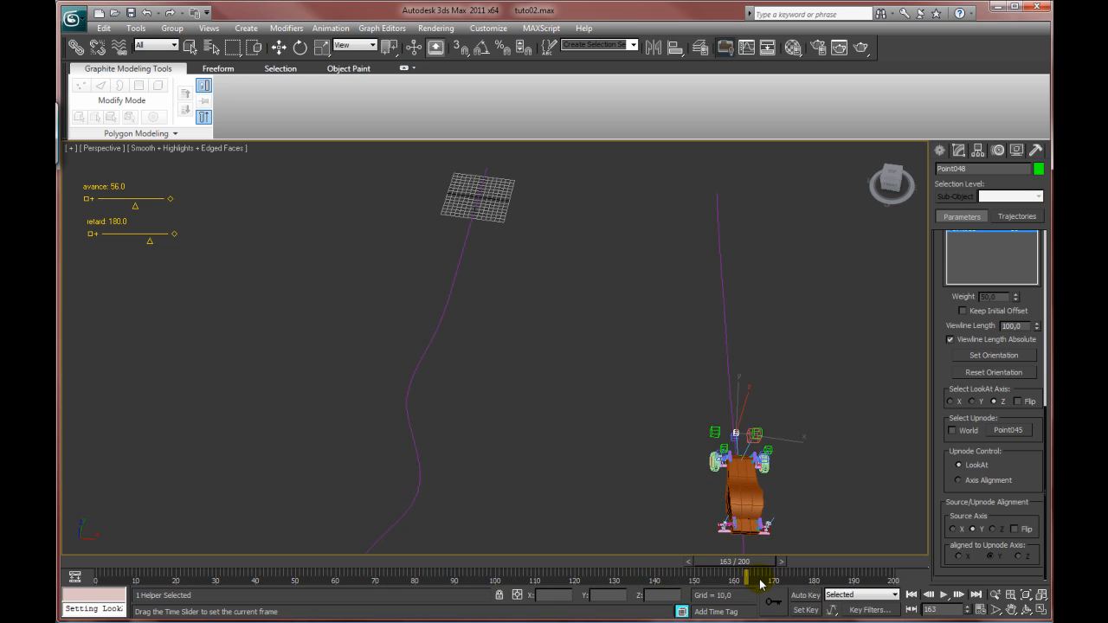
middle_click_drag(709, 458, 703, 302)
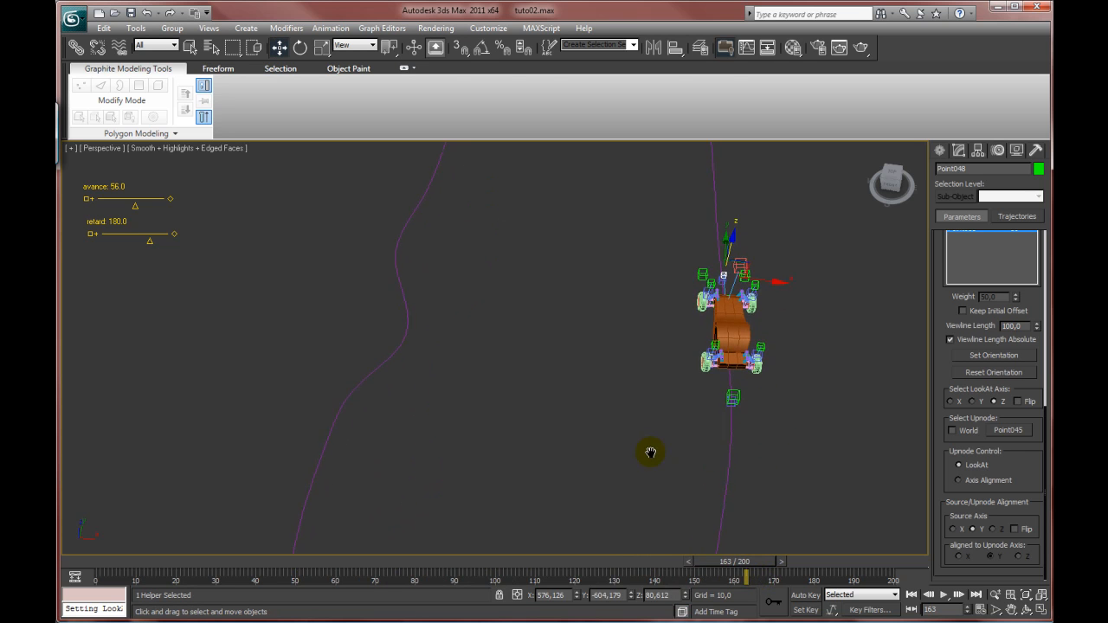
scroll(651, 450, "down", 5)
middle_click_drag(650, 450, 683, 332)
scroll(714, 518, "up", 8)
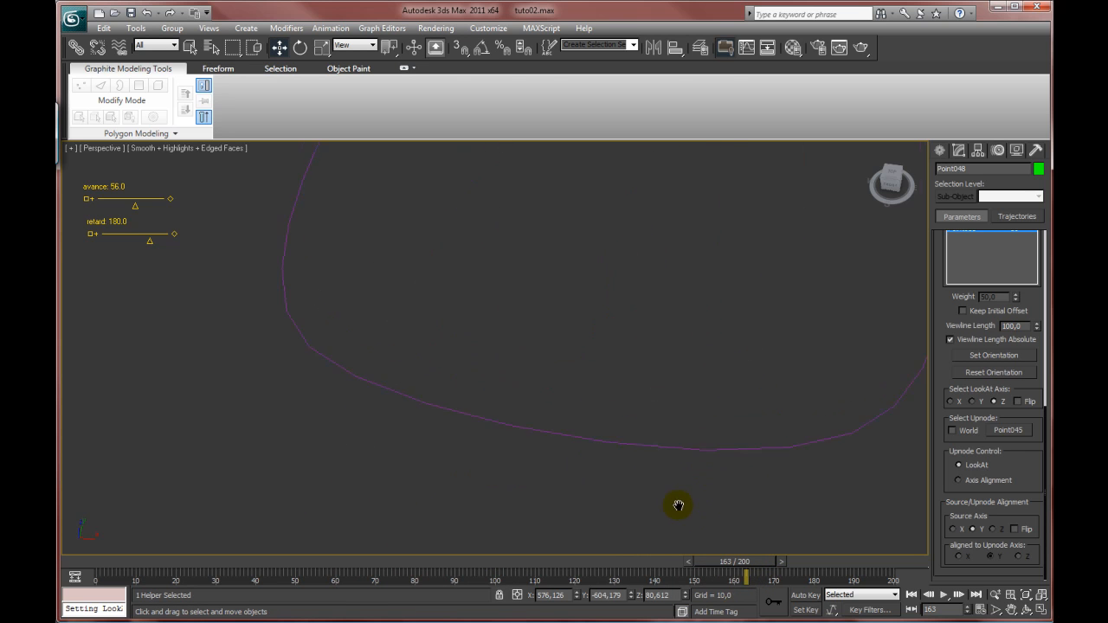
left_click_drag(728, 562, 399, 581)
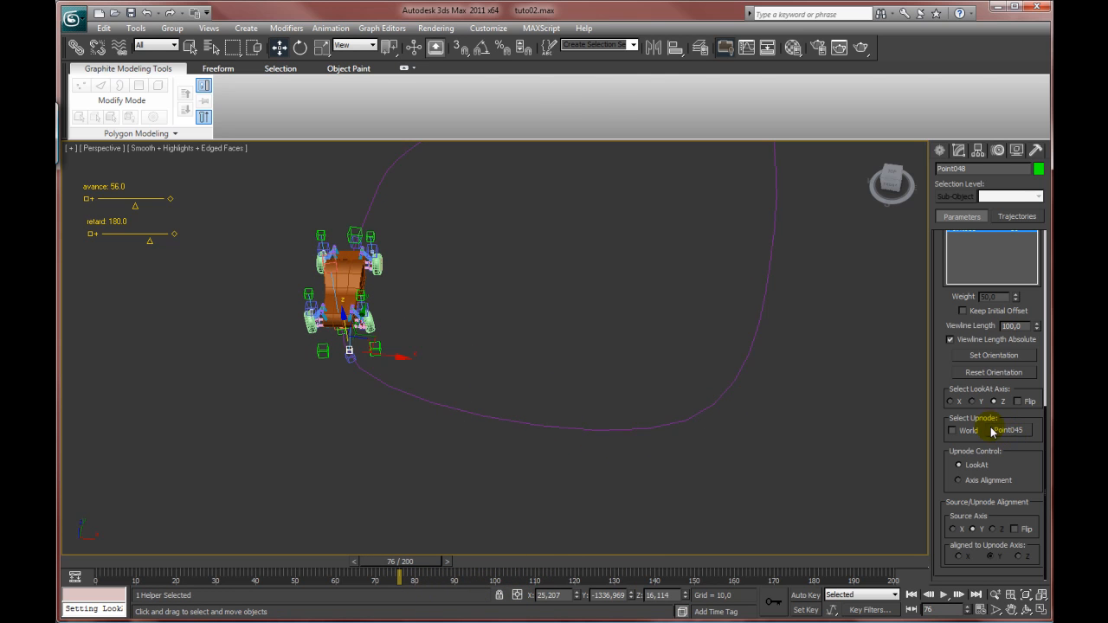
scroll(450, 400, "up", 3)
middle_click_drag(450, 399, 558, 440)
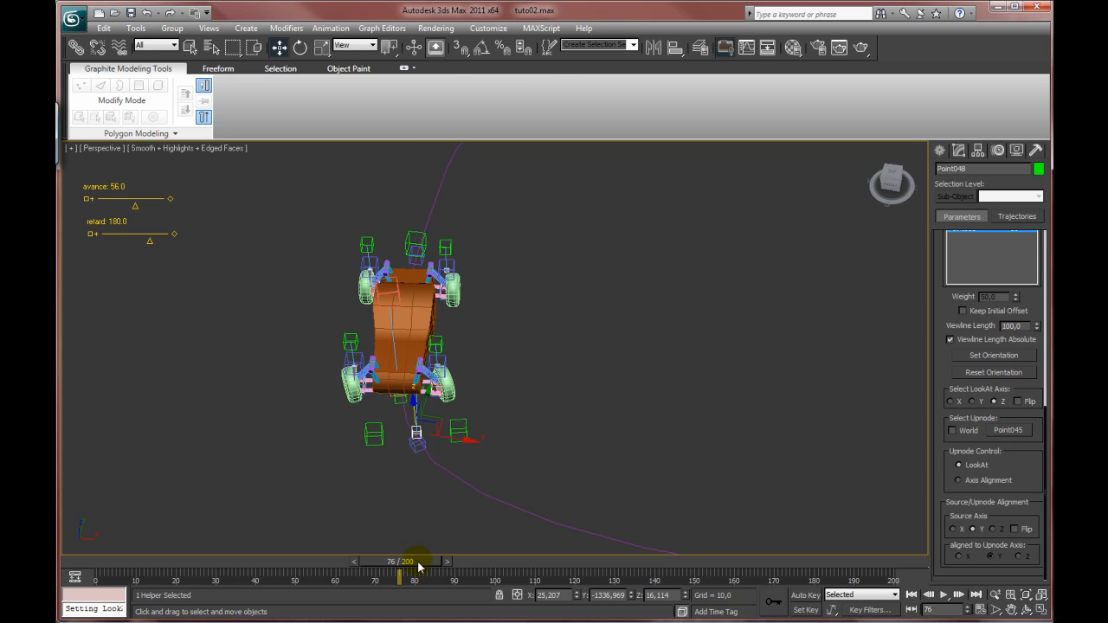
left_click_drag(419, 567, 354, 538)
middle_click_drag(494, 381, 540, 561)
scroll(517, 459, "down", 2)
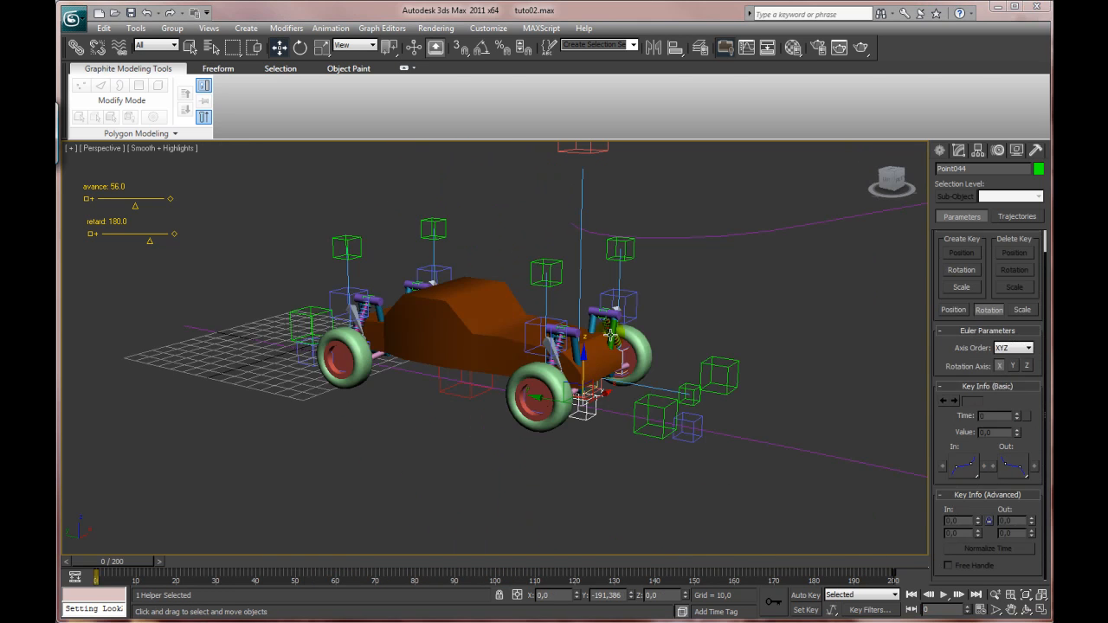
Examine the rigged car and its point helpers from the side at frame 0.
scroll(611, 338, "up", 2)
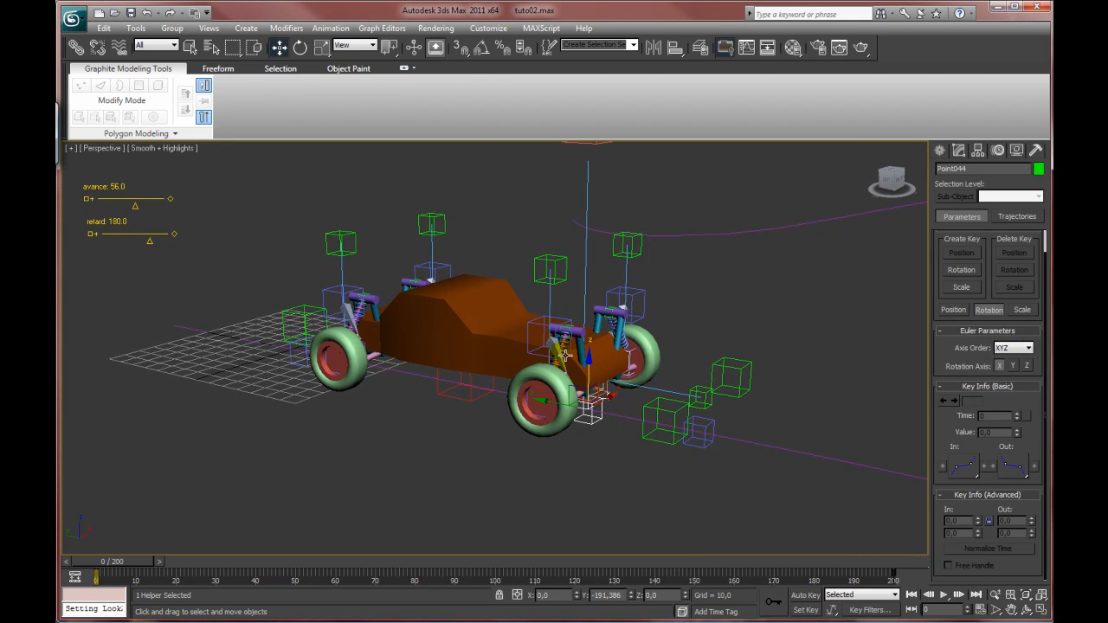
middle_click_drag(473, 340, 557, 421, "alt")
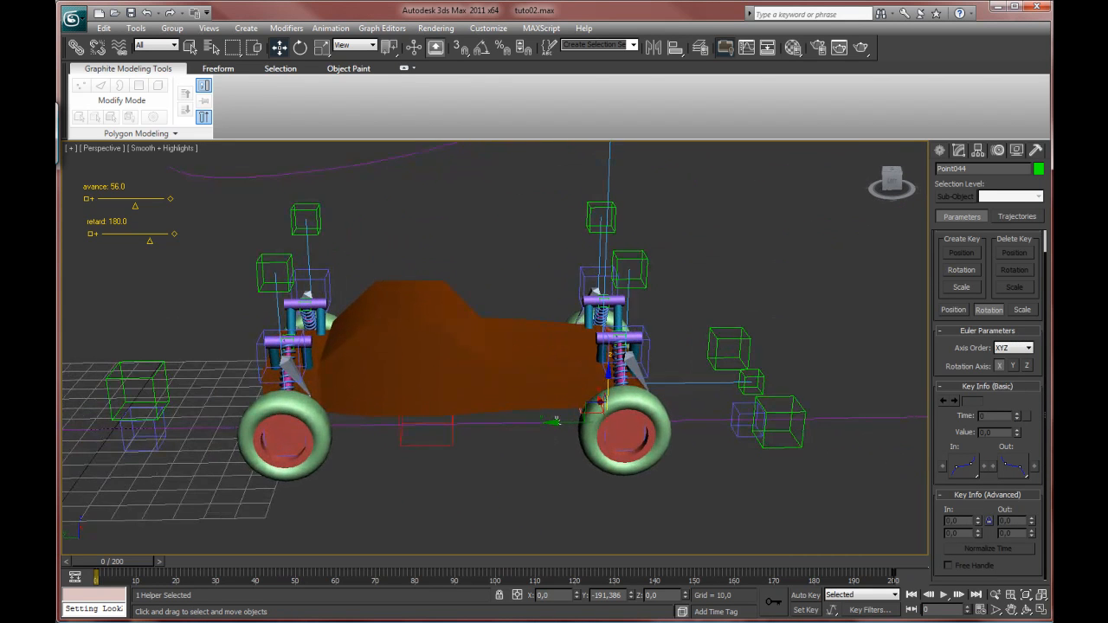
scroll(606, 349, "down", 3)
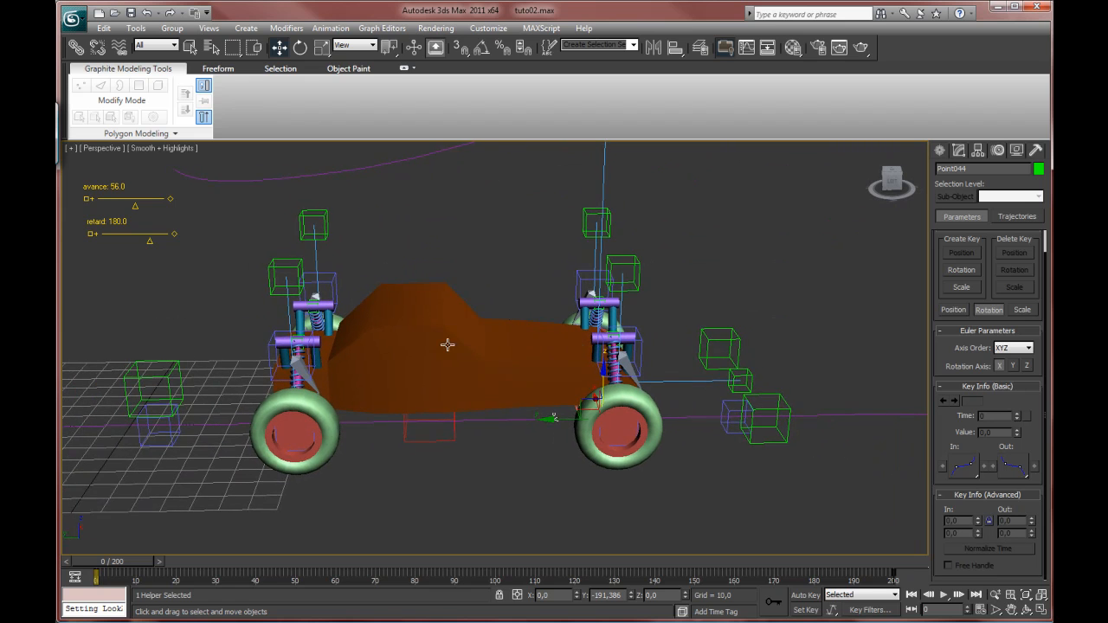
middle_click_drag(492, 361, 760, 343)
scroll(488, 361, "down", 4)
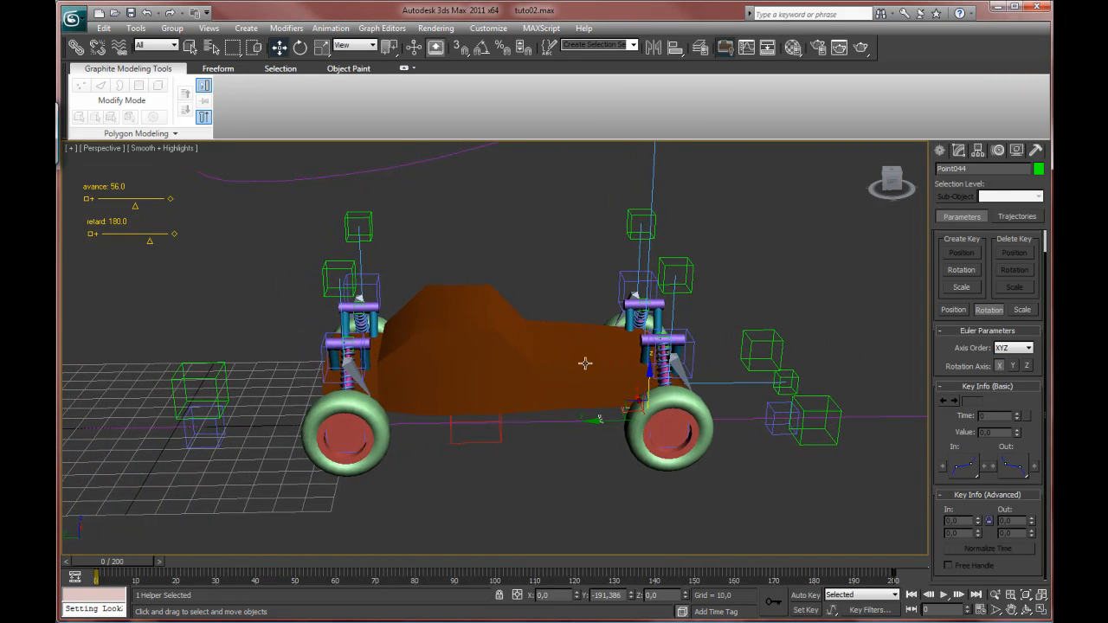
middle_click_drag(820, 381, 829, 381)
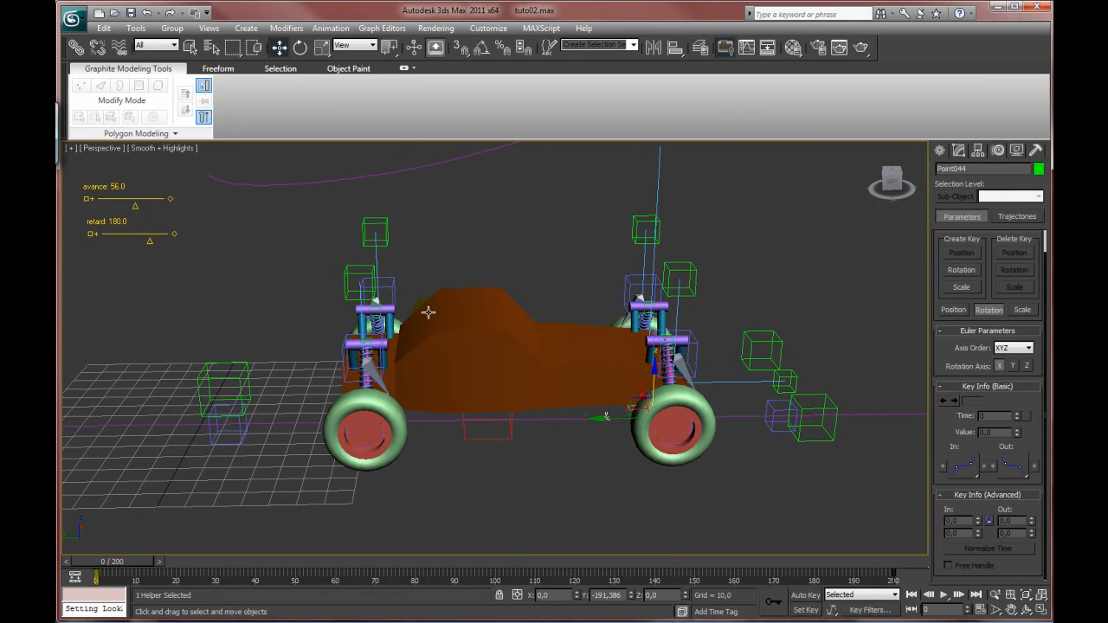
middle_click_drag(572, 358, 1001, 366)
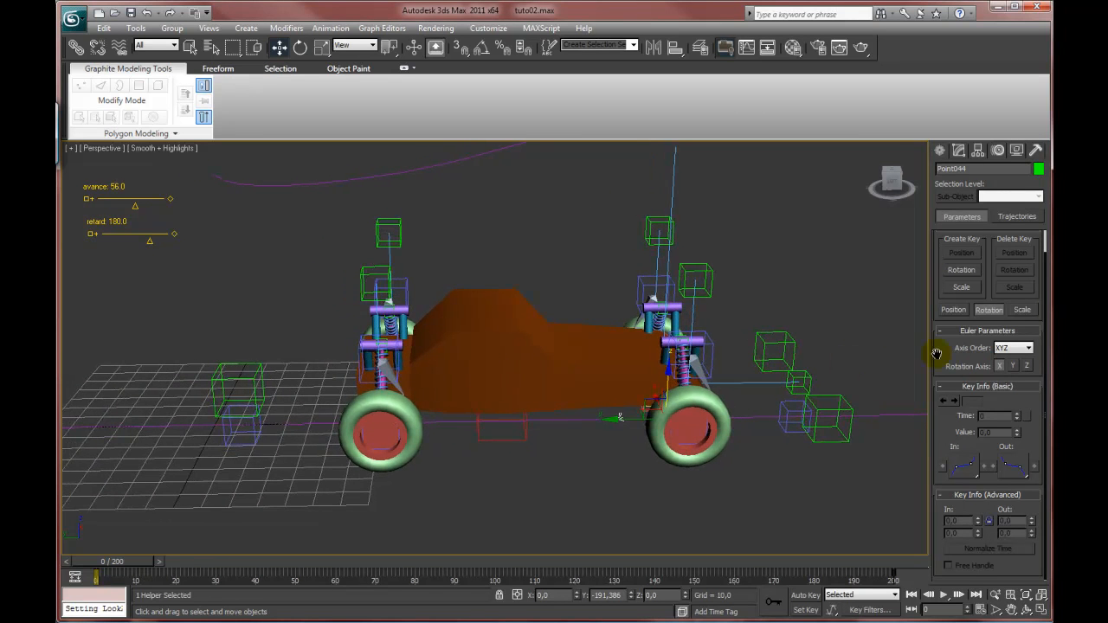
middle_click_drag(284, 295, 942, 365)
Copy the blue point helper behind the car in place and set the copy's box size to 30,744.
left_click(270, 435)
middle_click_drag(373, 378, 326, 374, "alt")
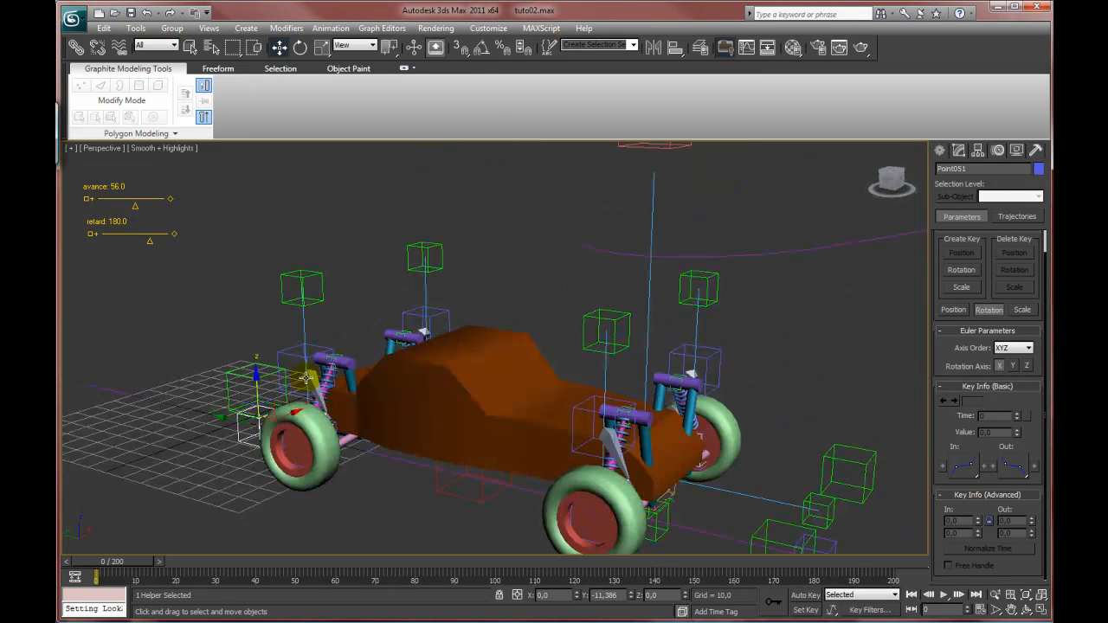
key("z")
scroll(518, 346, "down", 7)
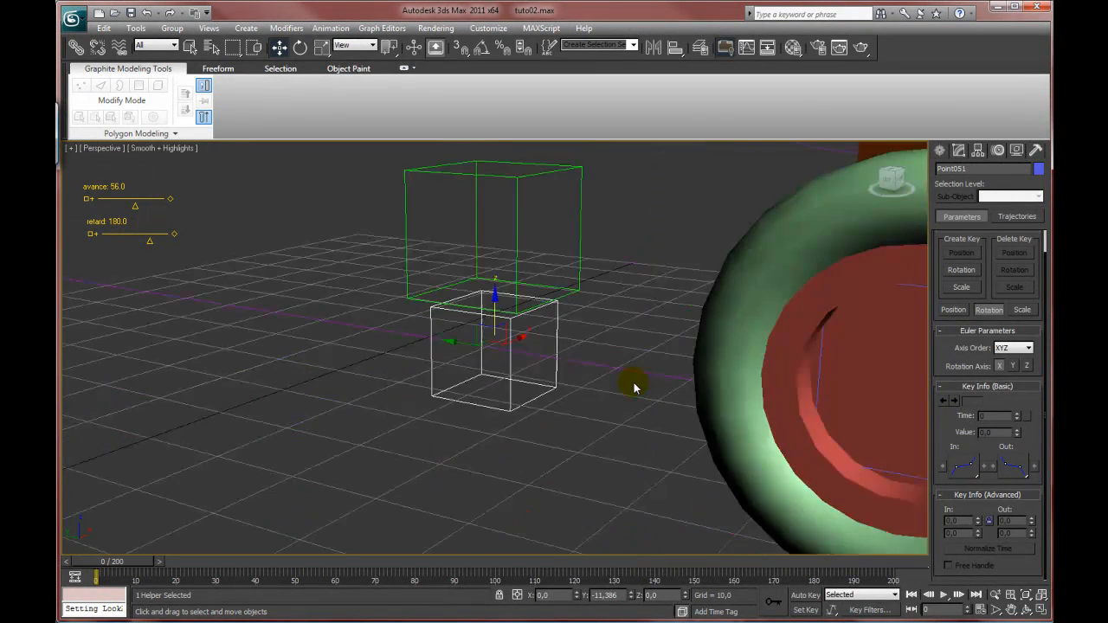
middle_click_drag(518, 346, 586, 390, "alt")
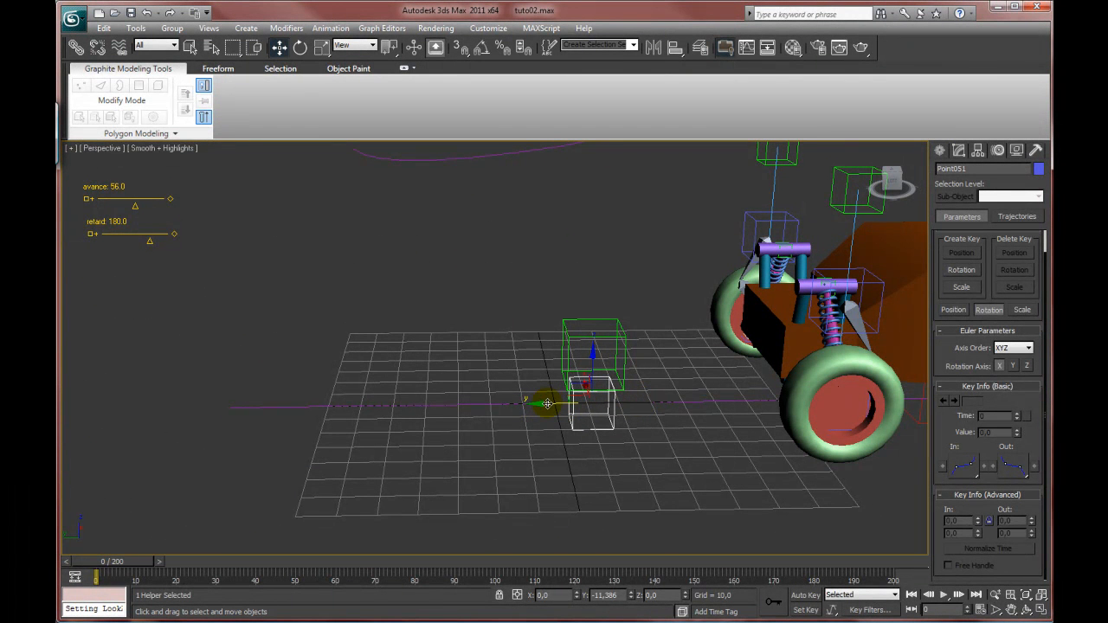
mouse_move(548, 404)
left_mouse_down("shift")
mouse_move(410, 410)
mouse_move(482, 429)
left_mouse_up("shift")
left_click(556, 373)
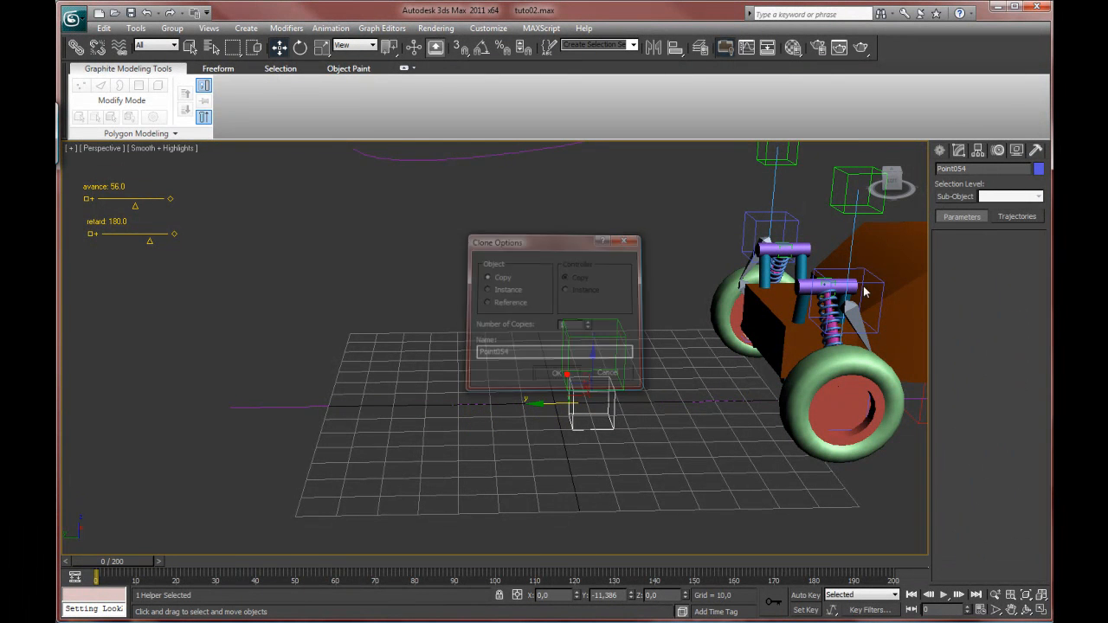
left_click(958, 150)
left_click_drag(1016, 403, 1013, 384)
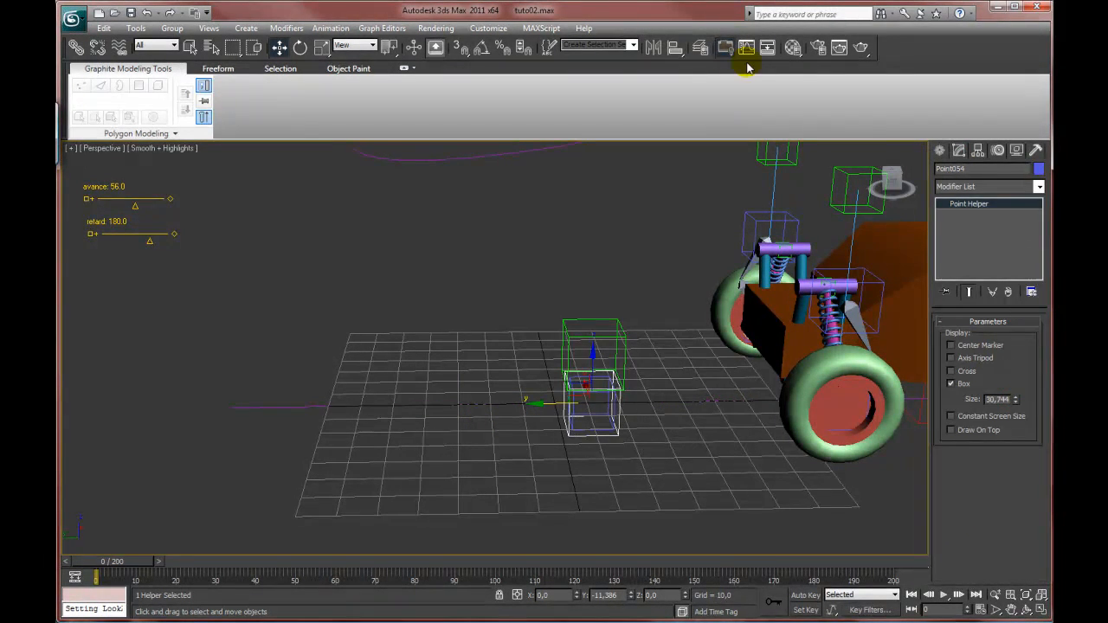
Create a Slider manipulator directly below the retard slider.
left_click(942, 153)
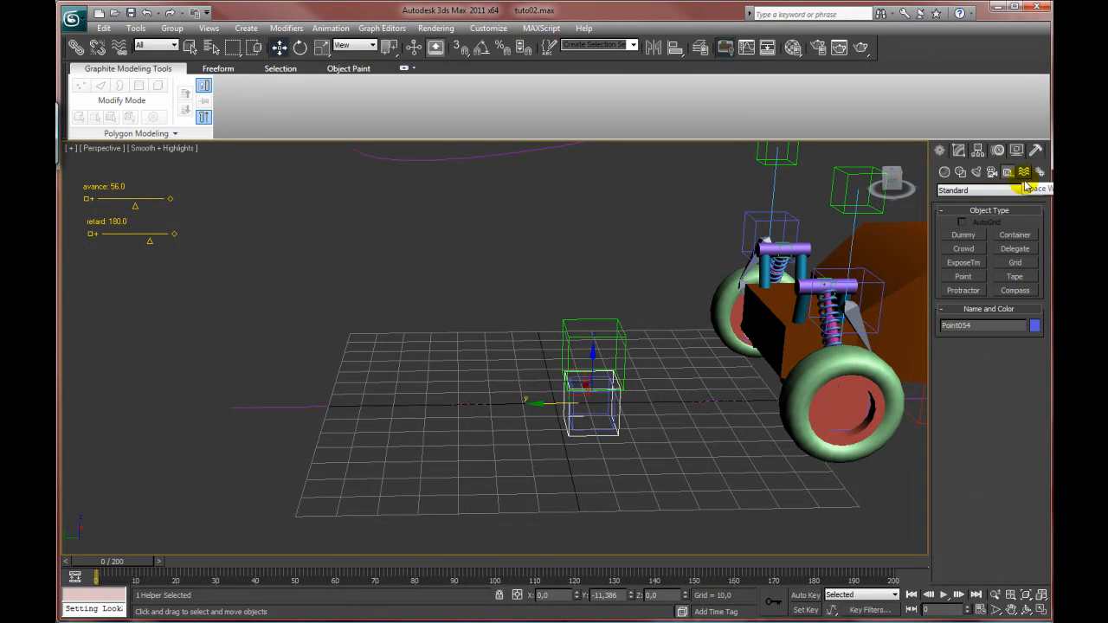
left_click(990, 190)
left_click(990, 244)
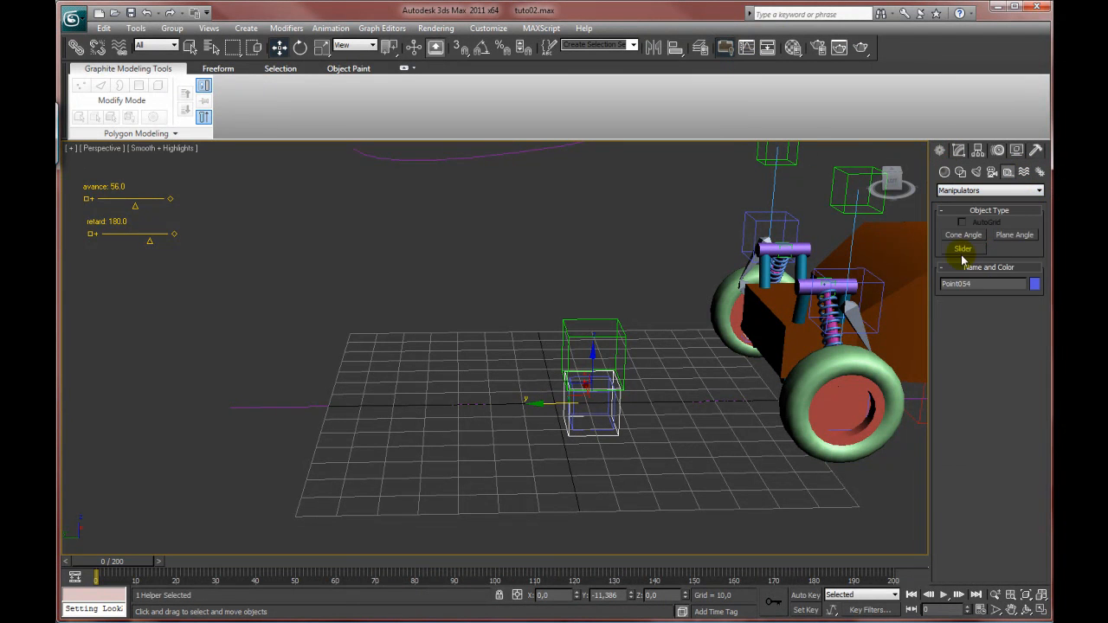
left_click(963, 248)
left_click(88, 259)
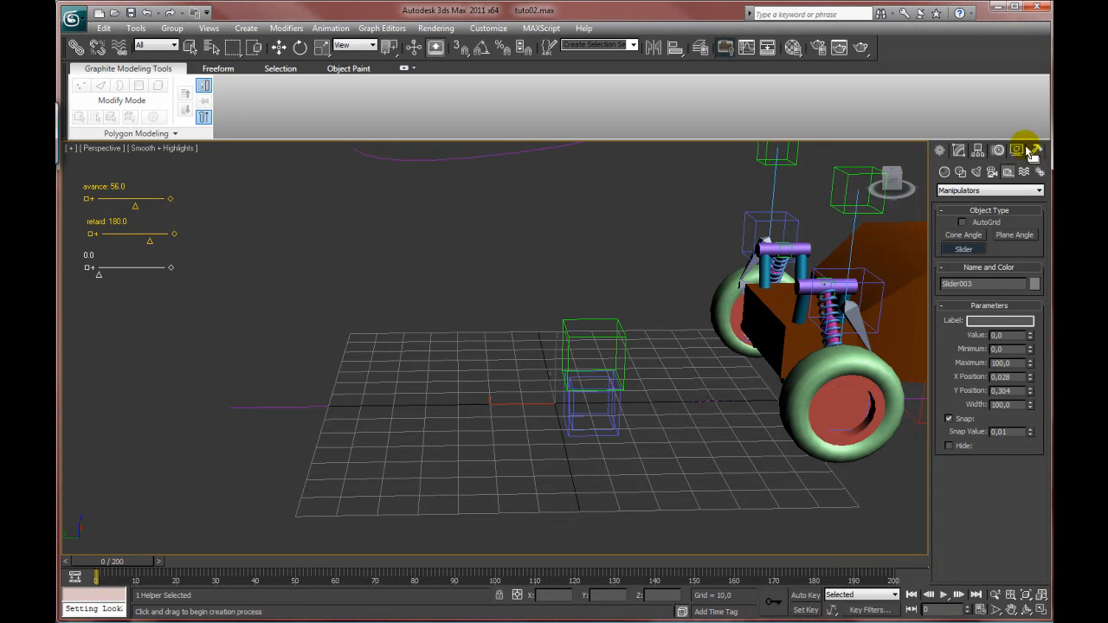
Name the new slider "sol ar" and label it "Sol ar".
left_click(958, 150)
left_click(974, 169)
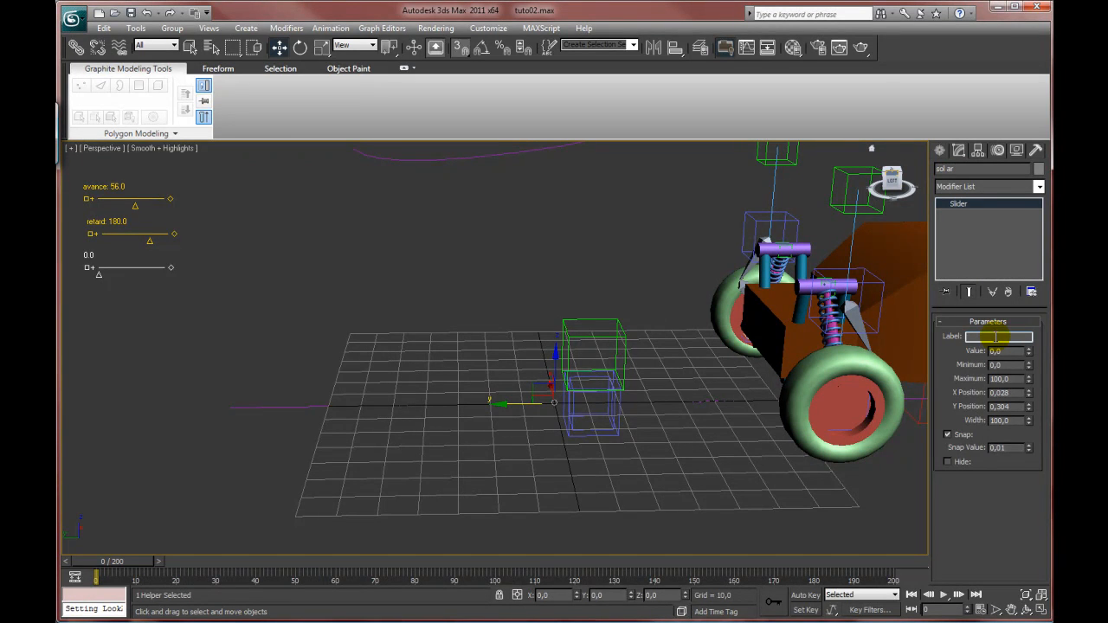
key("l")
key("r")
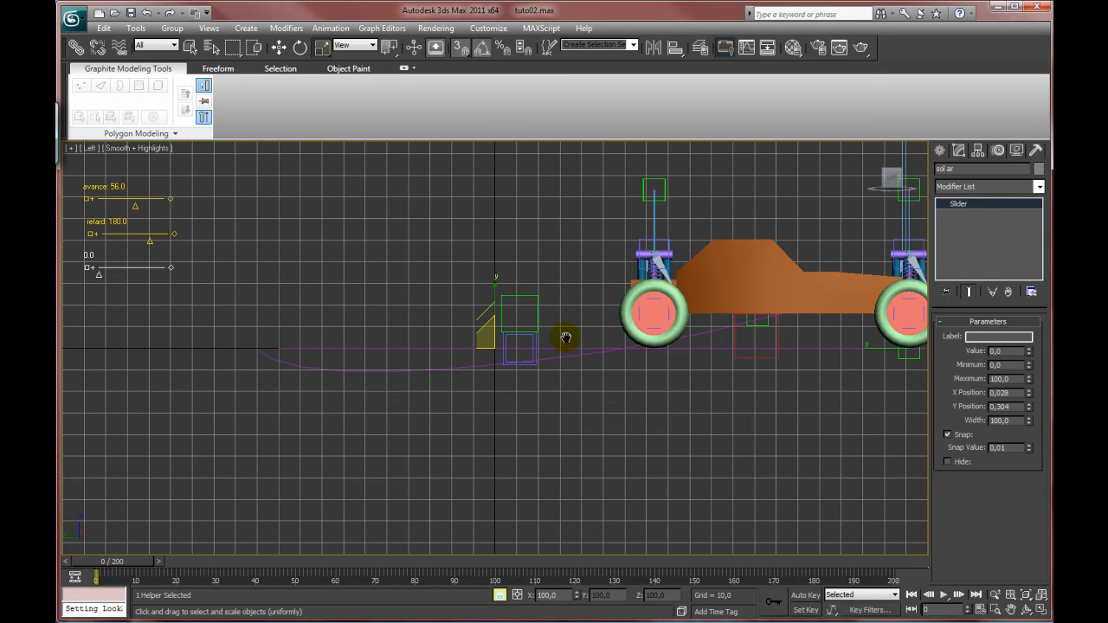
middle_click_drag(570, 332, 545, 389)
left_click(280, 47)
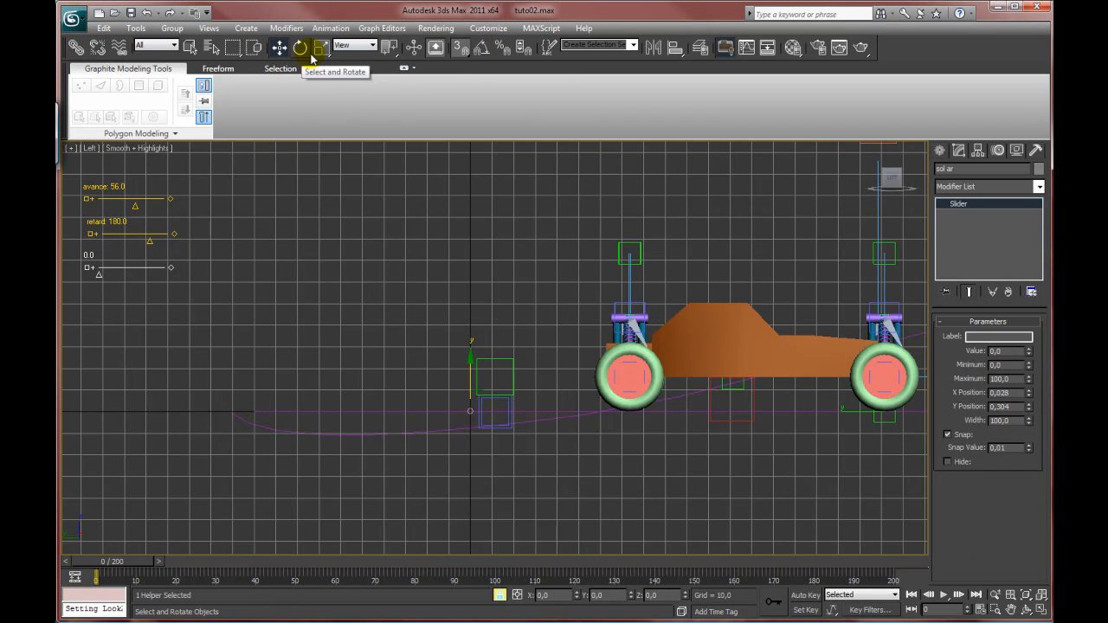
left_click(985, 335)
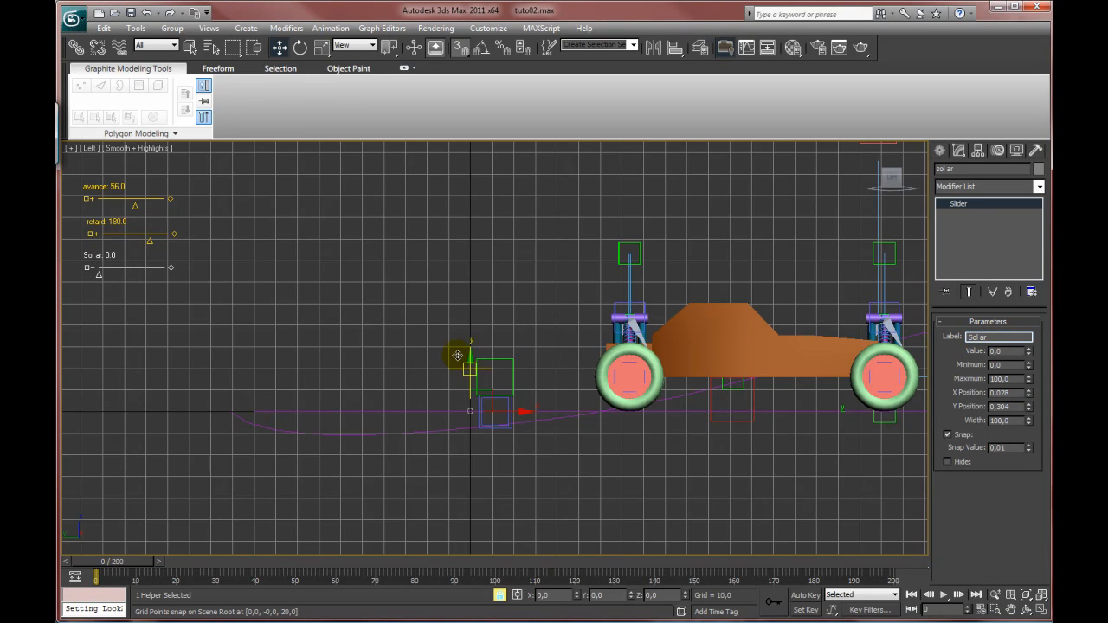
Turn off grid point snapping.
scroll(457, 327, "up", 2)
left_click(464, 52)
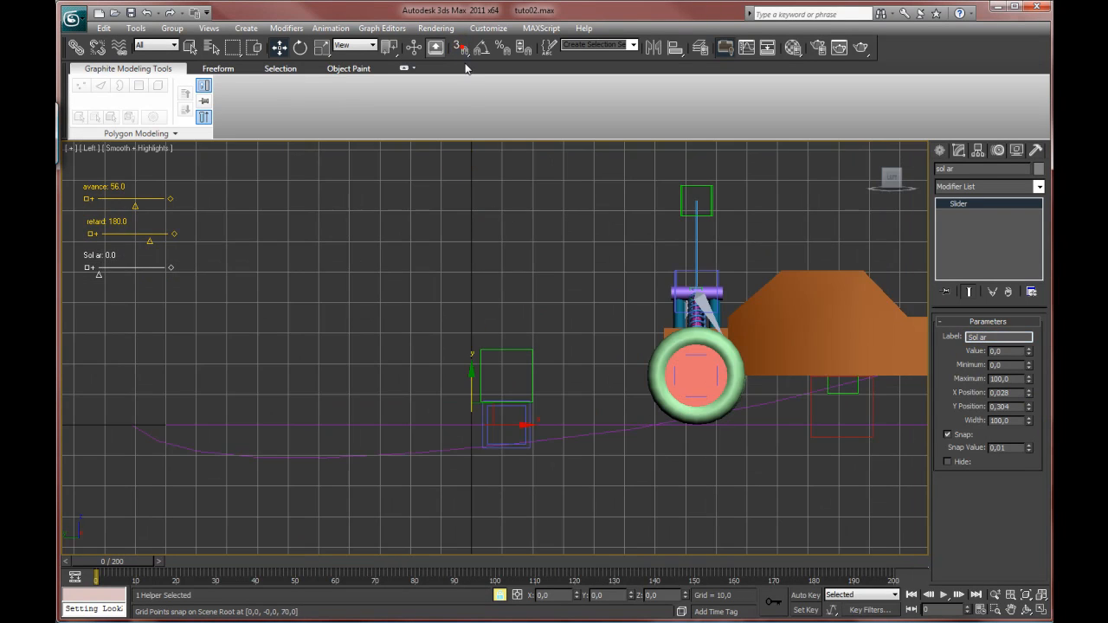
middle_click_drag(512, 309, 549, 296)
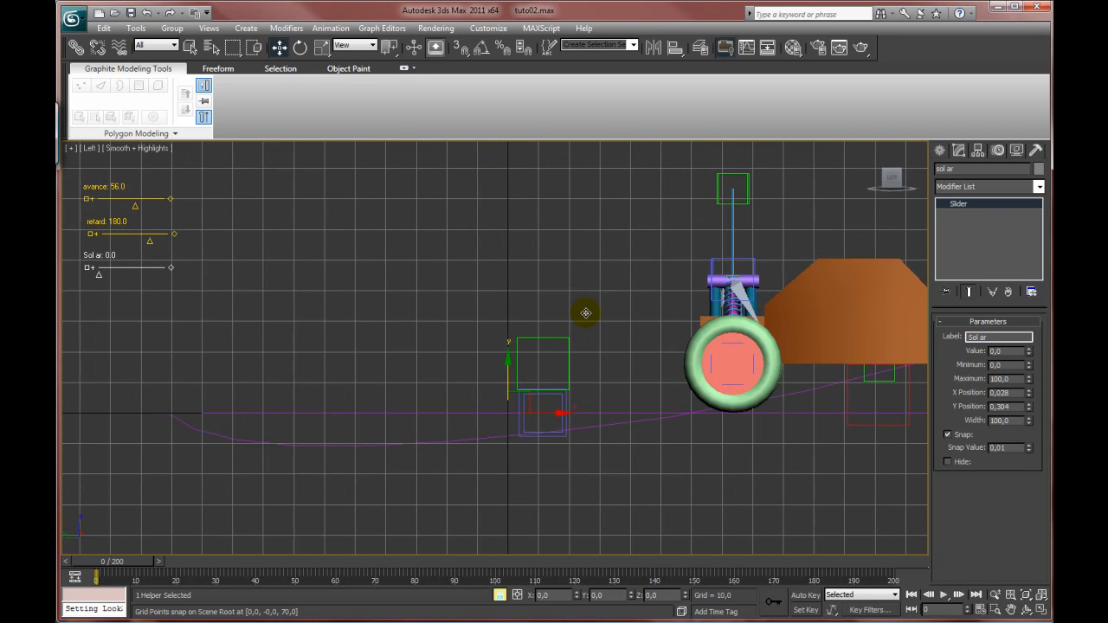
Return to the perspective view and select the larger blue point helper behind the car.
key("p")
middle_click_drag(601, 358, 457, 415, "alt")
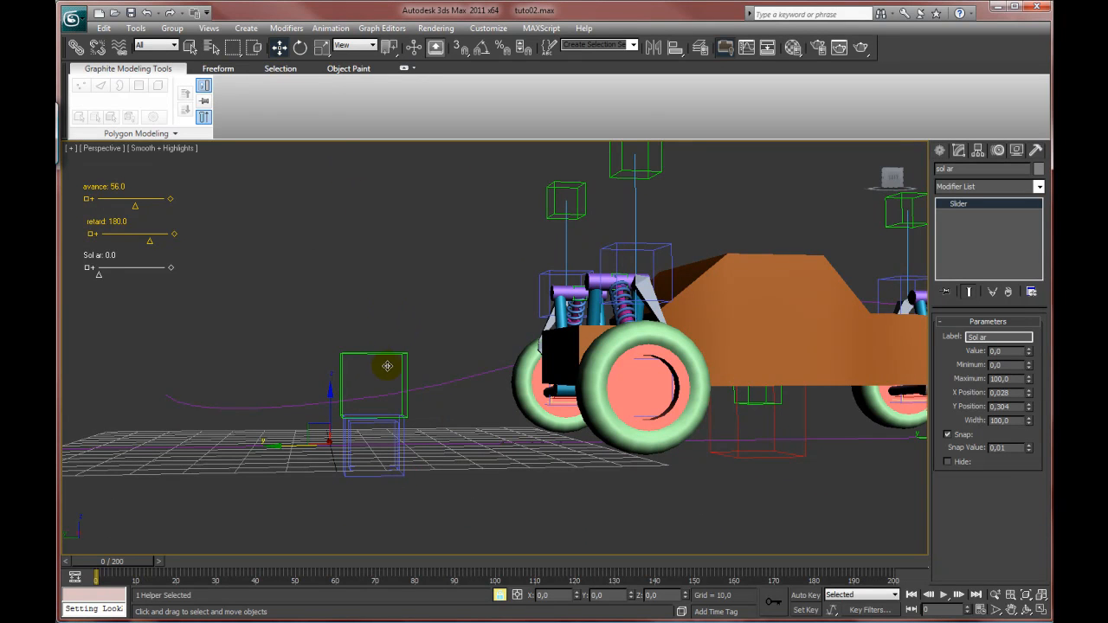
left_click(398, 435)
middle_click_drag(460, 372, 414, 407, "alt")
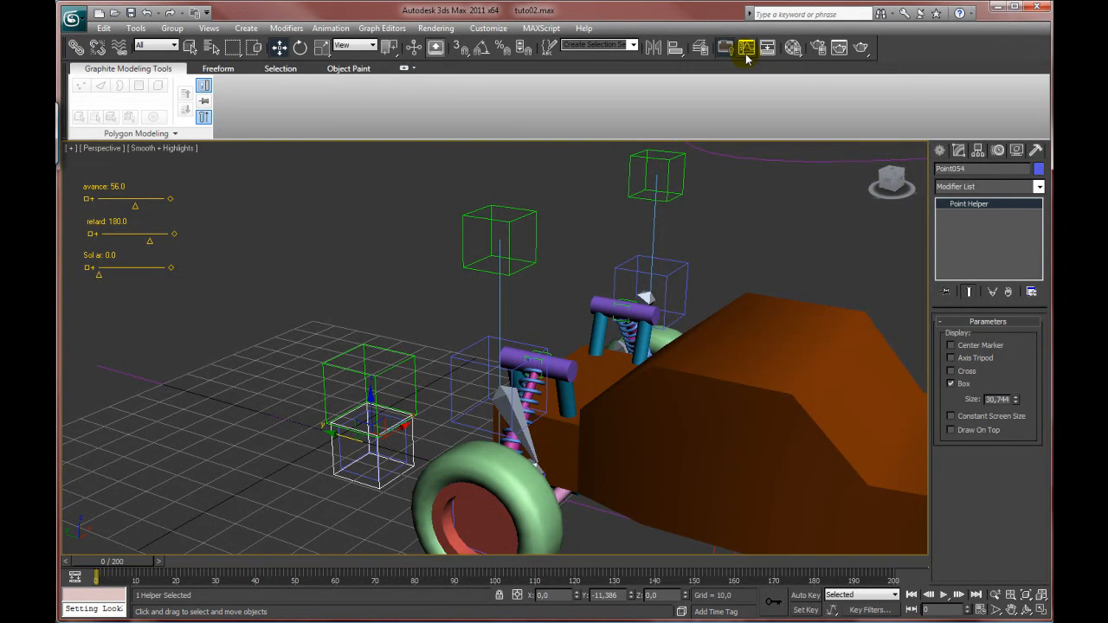
In the selected helper's path constraint Percent script, reassign the slider variable to the "sol ar" slider's value and evaluate the script.
left_click_drag(403, 129, 403, 184)
double_click(343, 161)
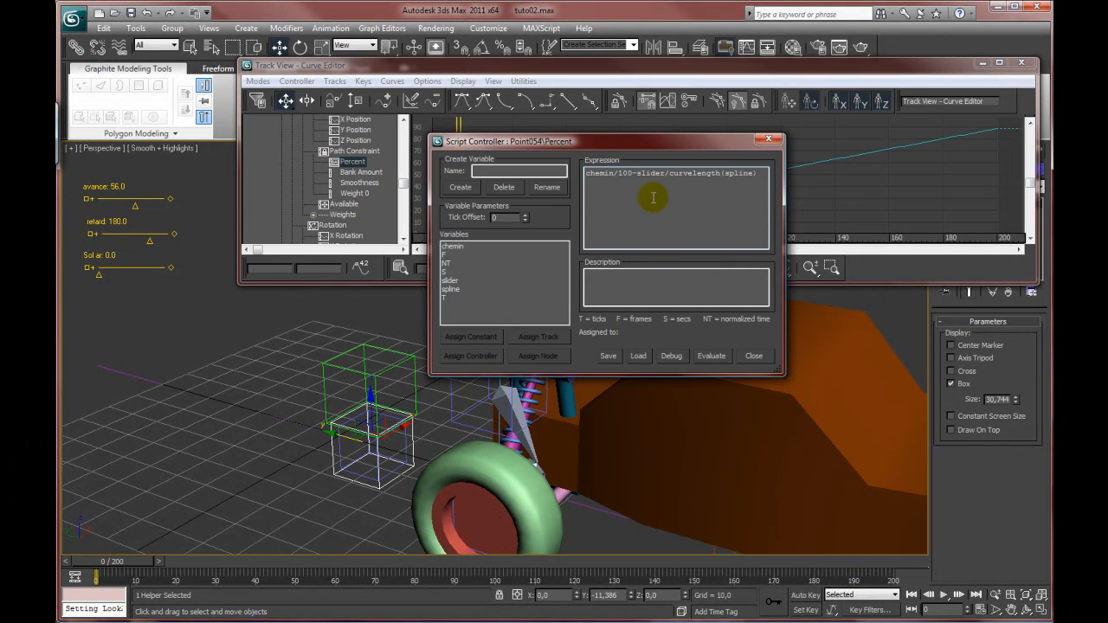
left_click(452, 282)
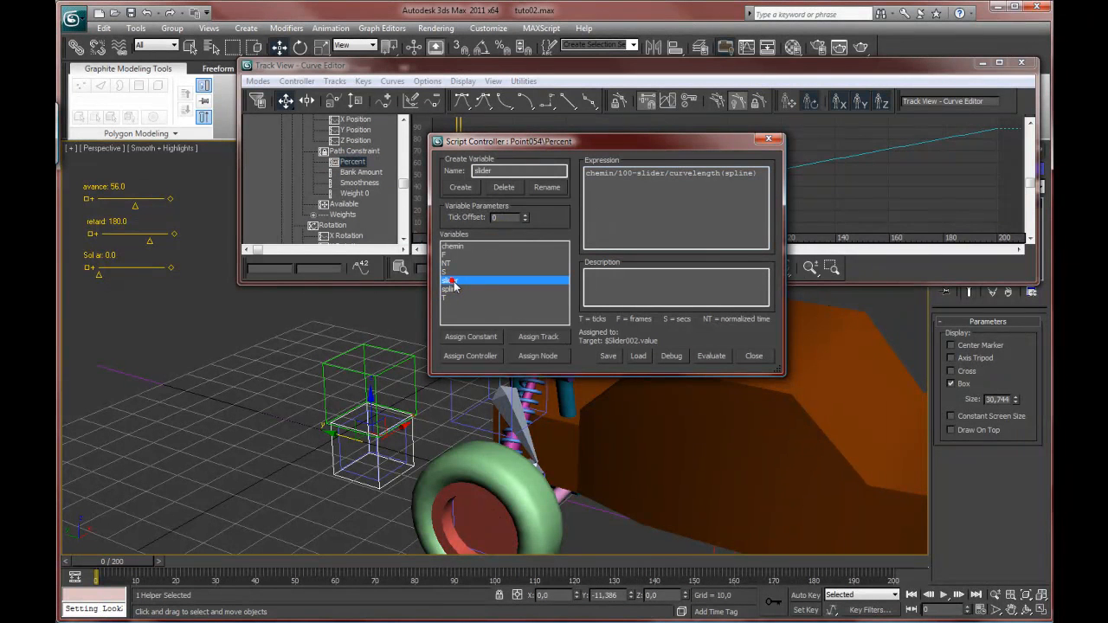
left_click(541, 339)
left_click_drag(681, 205, 667, 339)
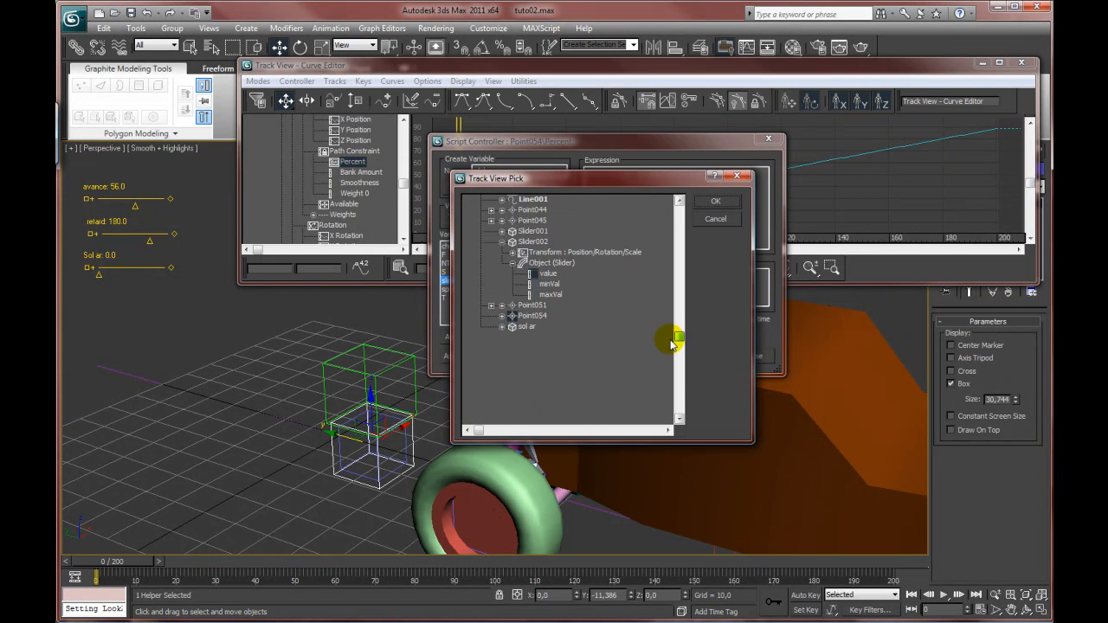
left_click(501, 326)
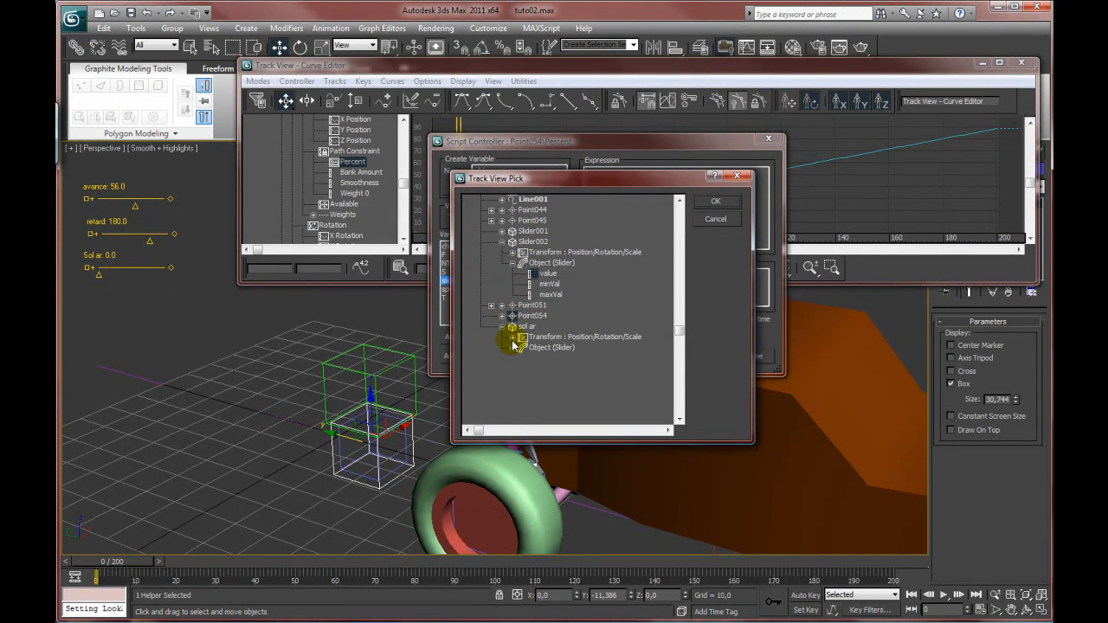
left_click(513, 347)
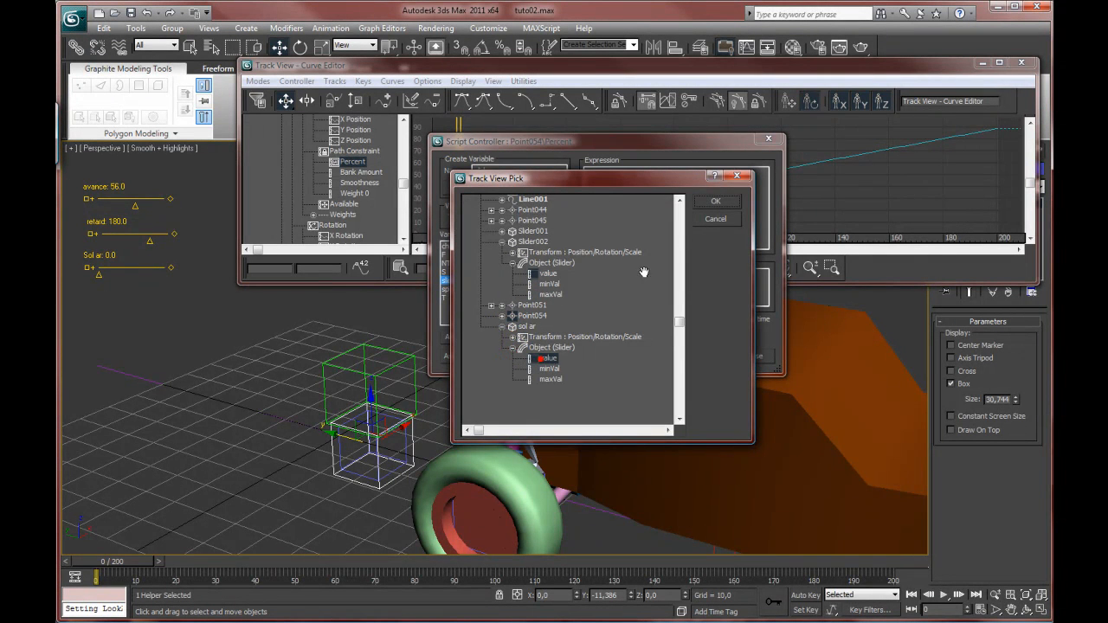
left_click(711, 202)
left_click(705, 356)
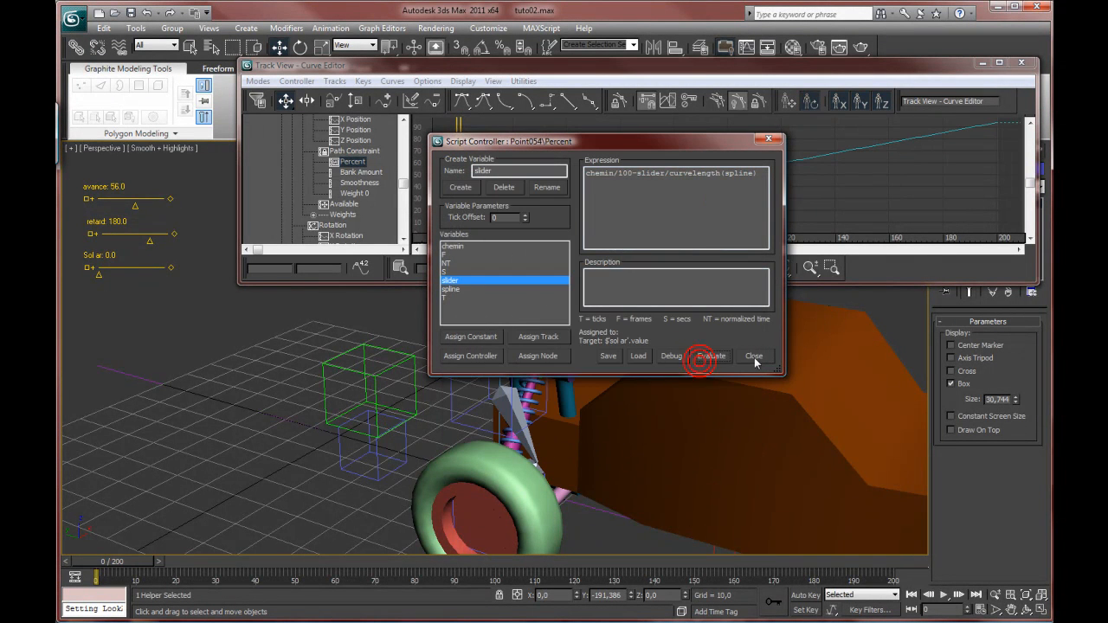
left_click(753, 356)
left_click(1022, 63)
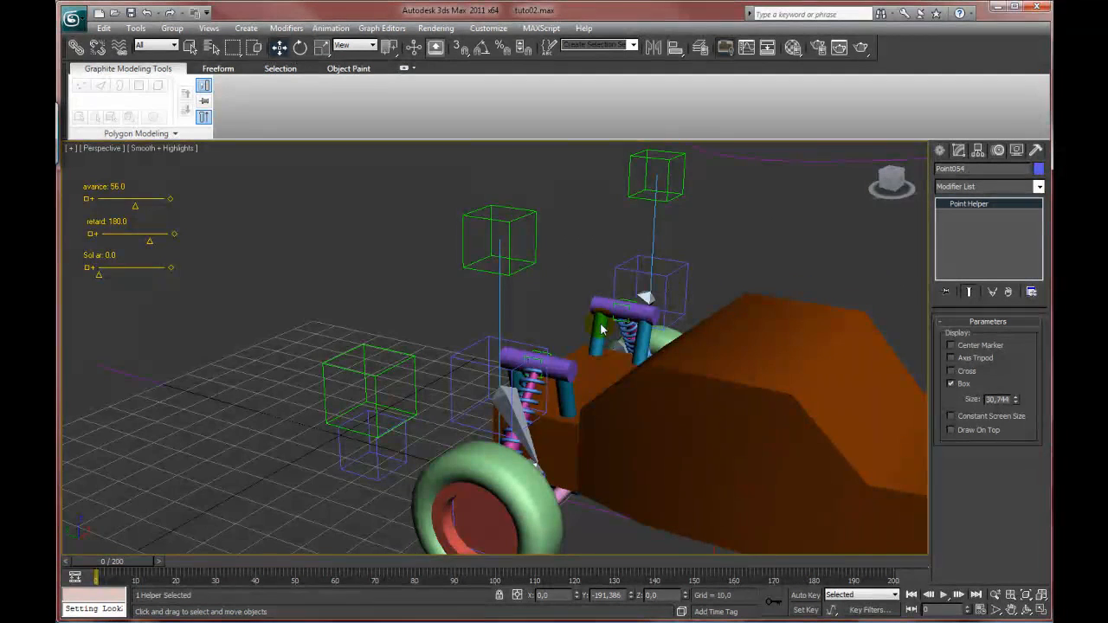
Set the Sol ar slider to 156 with manipulate mode on, moving the blue path helper back behind the car.
scroll(603, 329, "down", 5)
middle_click_drag(542, 354, 569, 371)
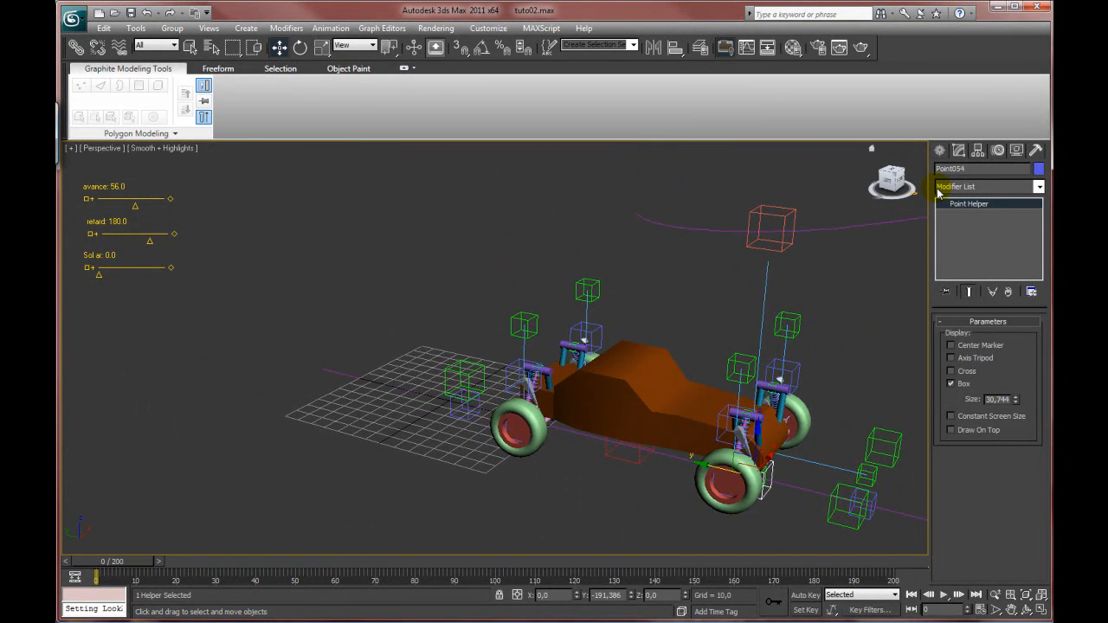
left_click(138, 275)
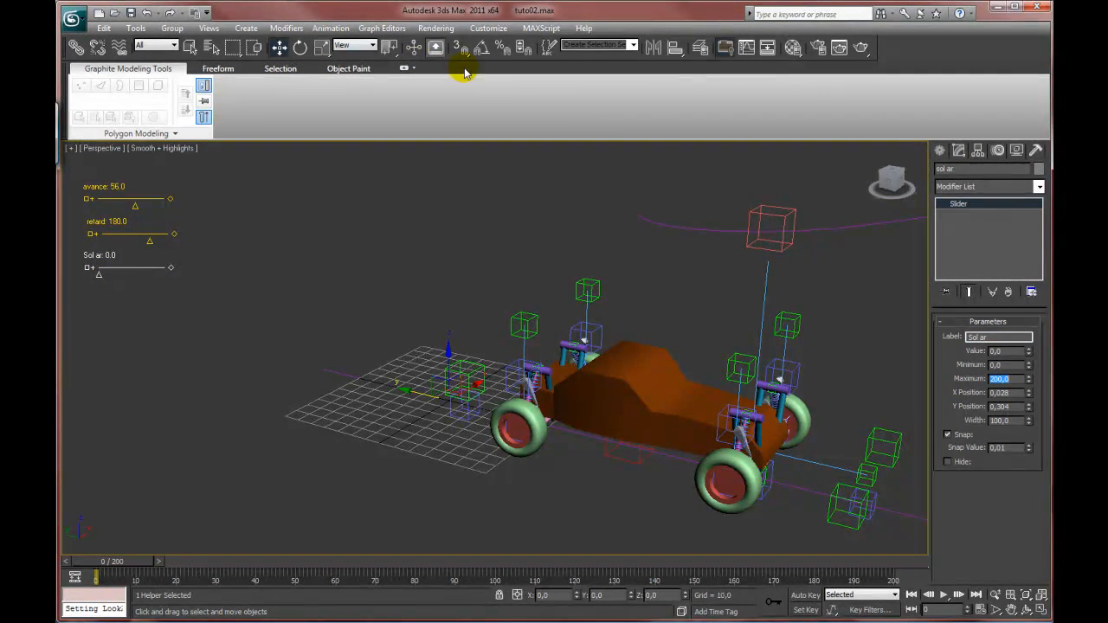
left_click(414, 47)
left_click_drag(100, 276, 148, 282)
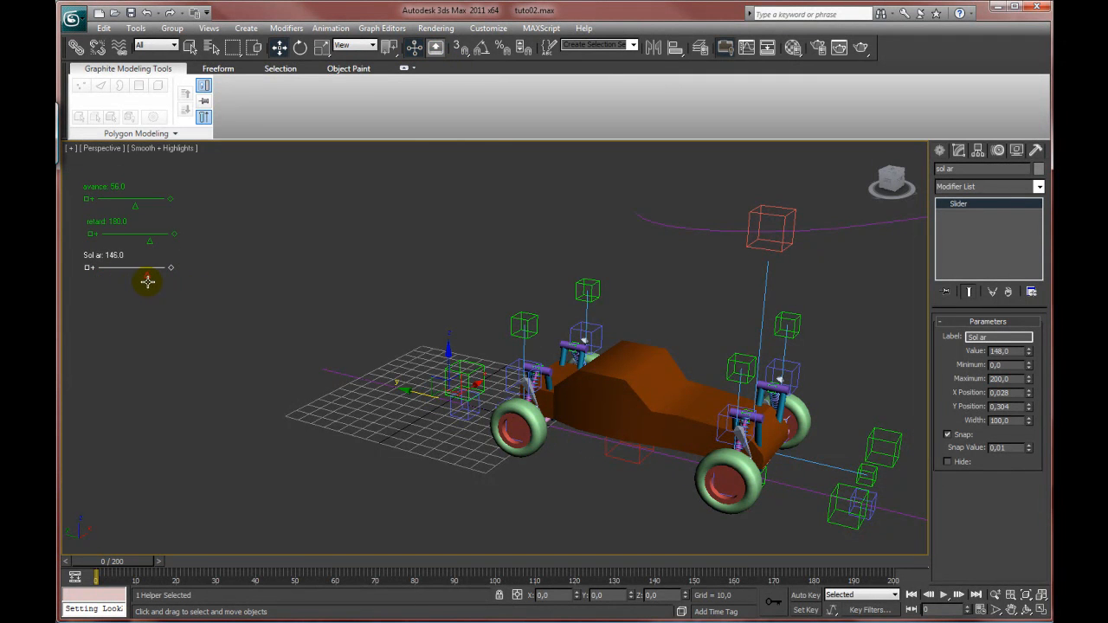
Clone the green point helper behind the car as a single copy, offset along Y toward the car.
scroll(415, 309, "up", 5)
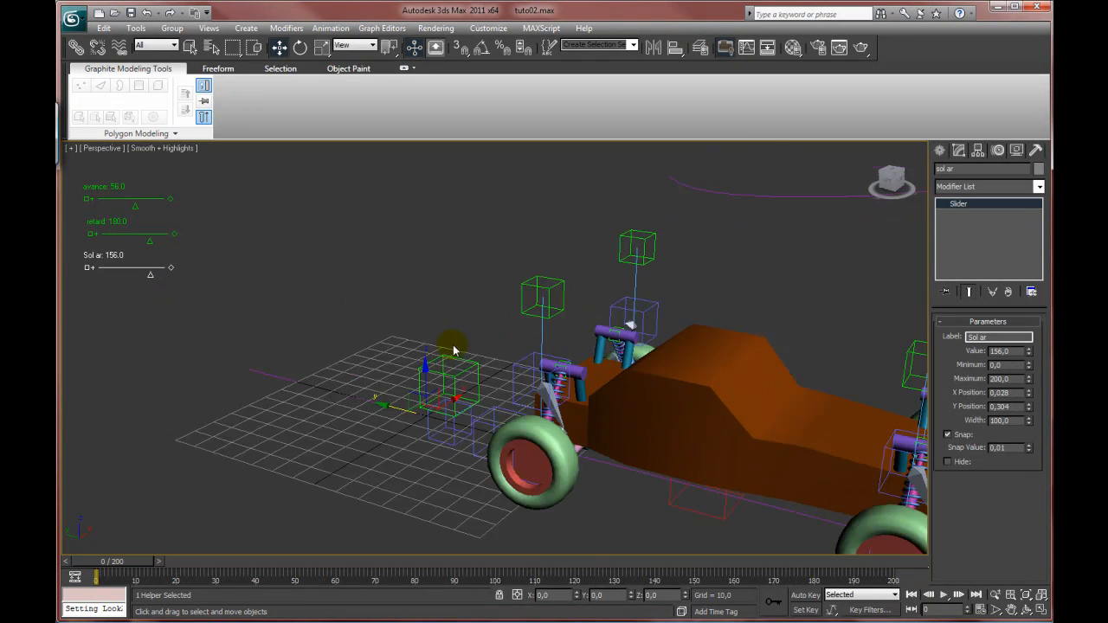
middle_click_drag(512, 312, 182, 294, "alt")
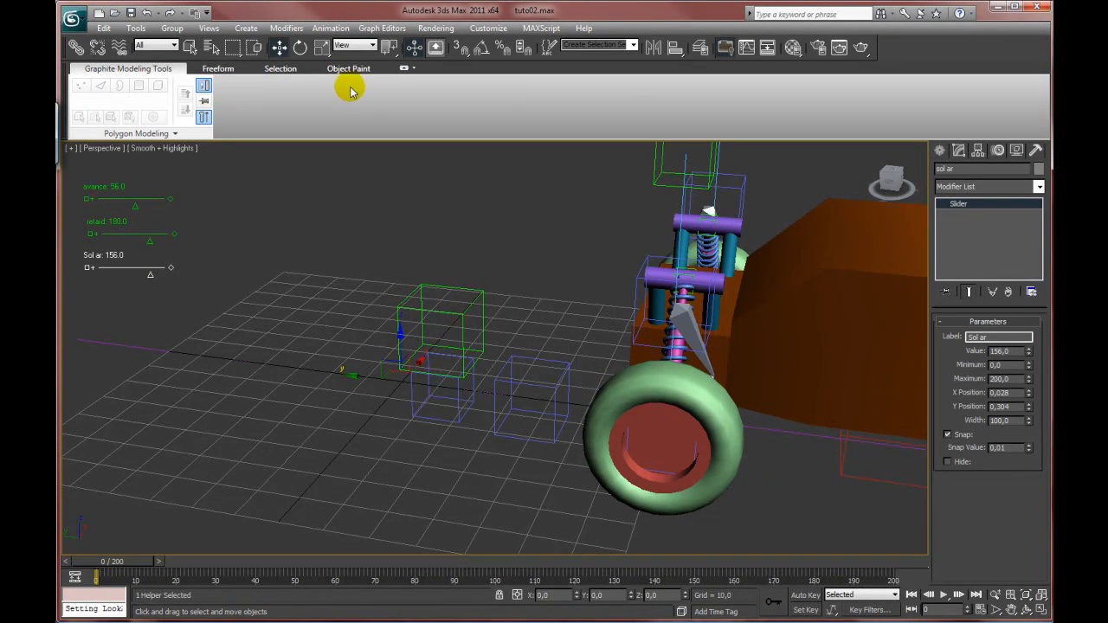
left_click(414, 47)
left_click(461, 315)
left_click(461, 315)
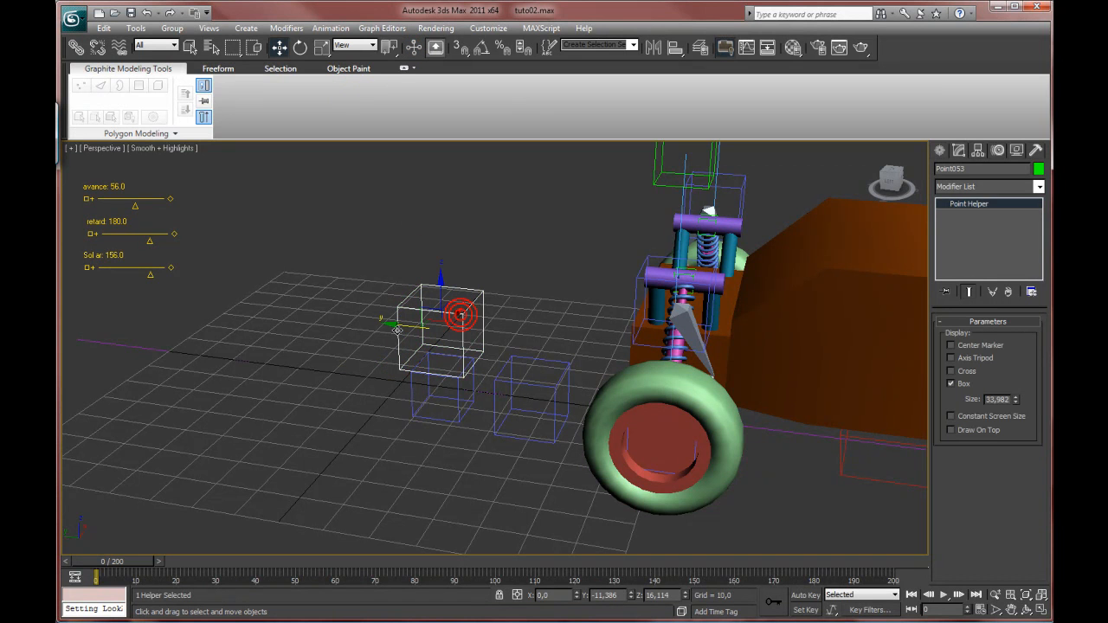
left_click_drag(404, 326, 452, 325, "shift")
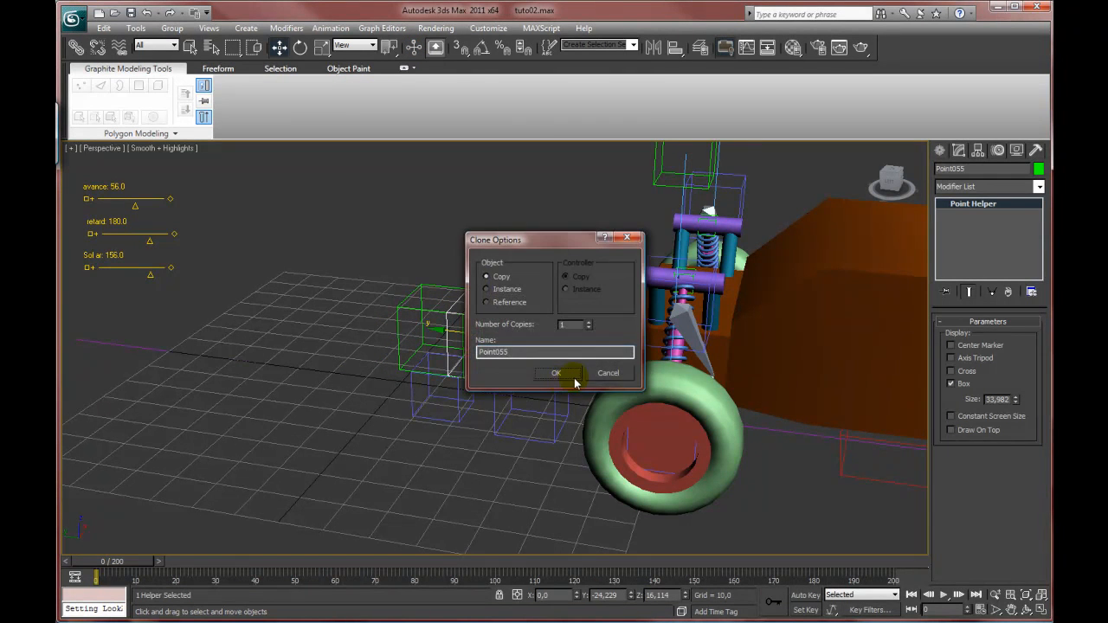
left_click(562, 372)
Align the copied green helper to the blue helper nearest the car in Y position only, pivot point to pivot point.
left_click(675, 49)
left_click(568, 365)
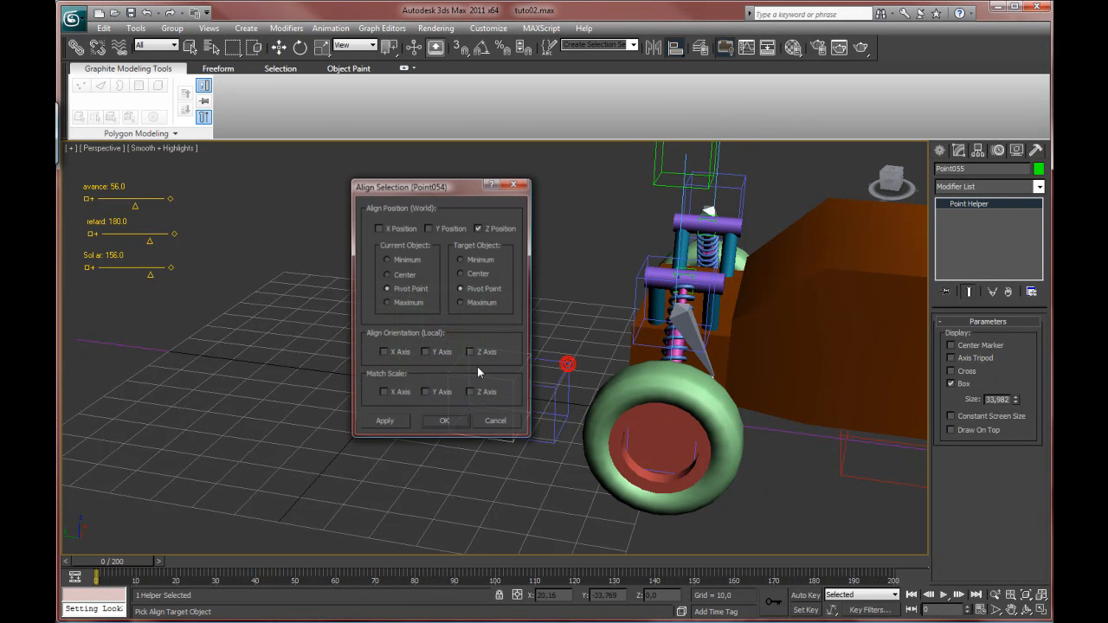
left_click(489, 229)
left_click_drag(456, 191, 255, 194)
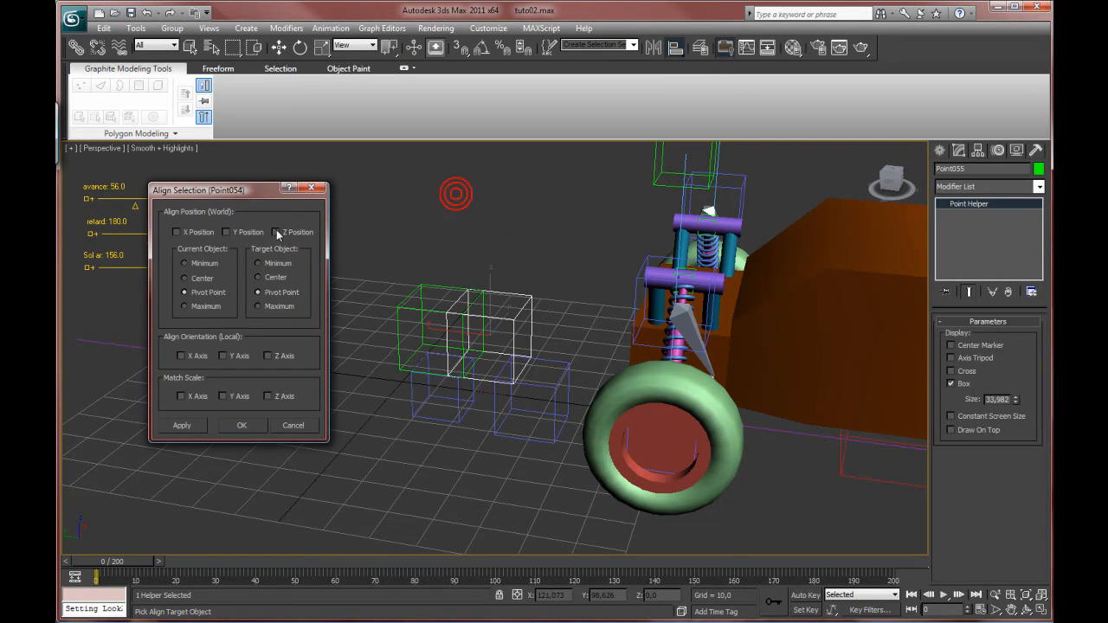
left_click(227, 232)
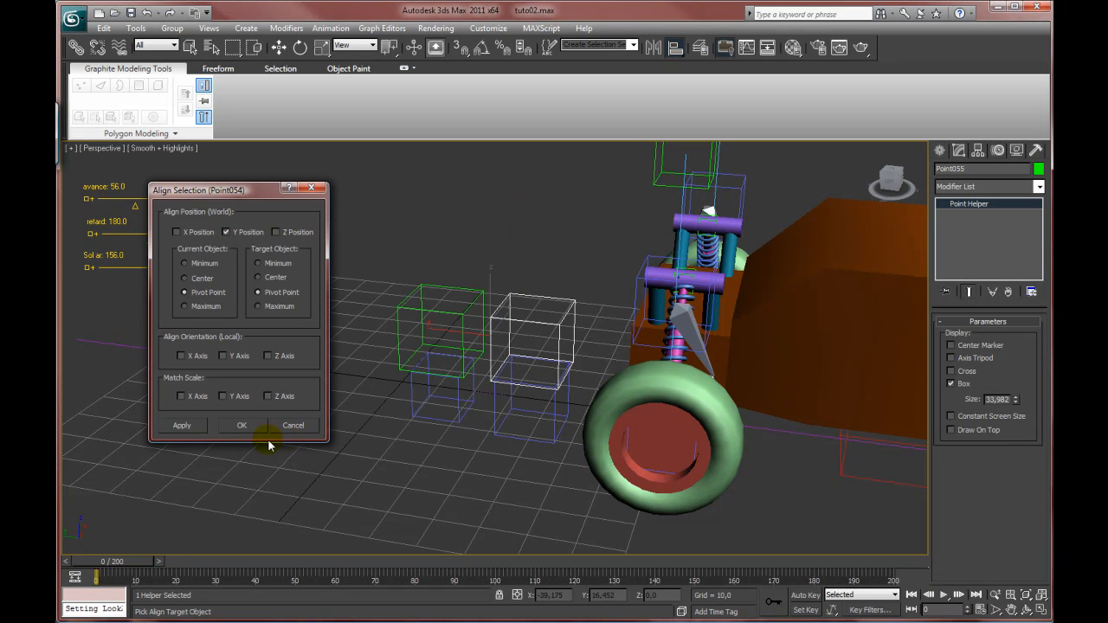
left_click(241, 425)
Link the copied green helper to the blue point helper directly below it.
left_click(78, 47)
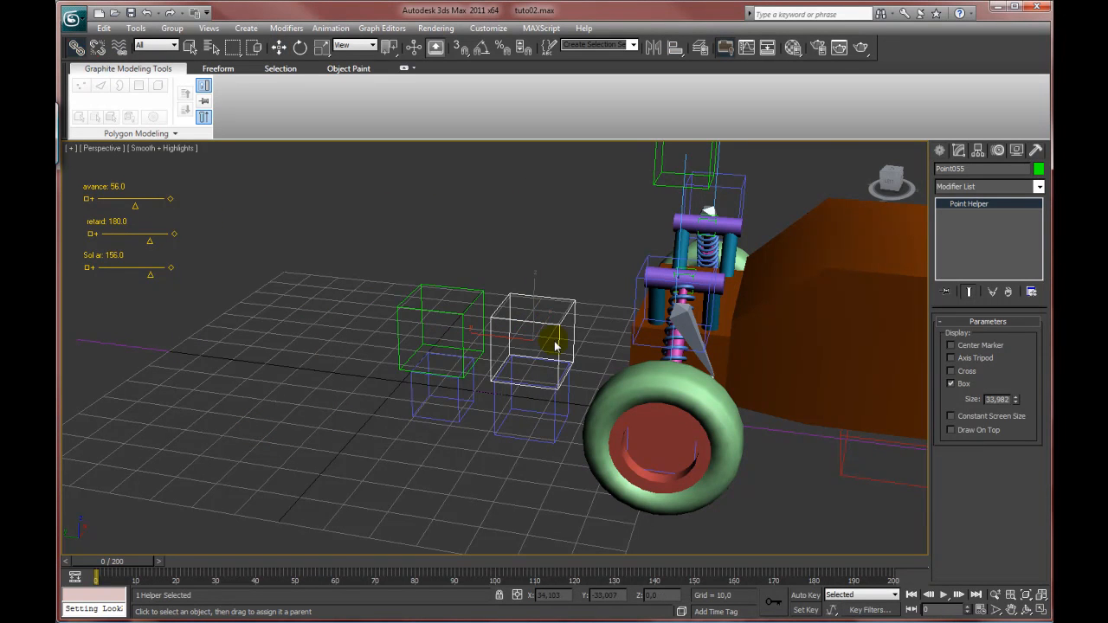
left_click_drag(550, 324, 553, 403)
left_click(279, 49)
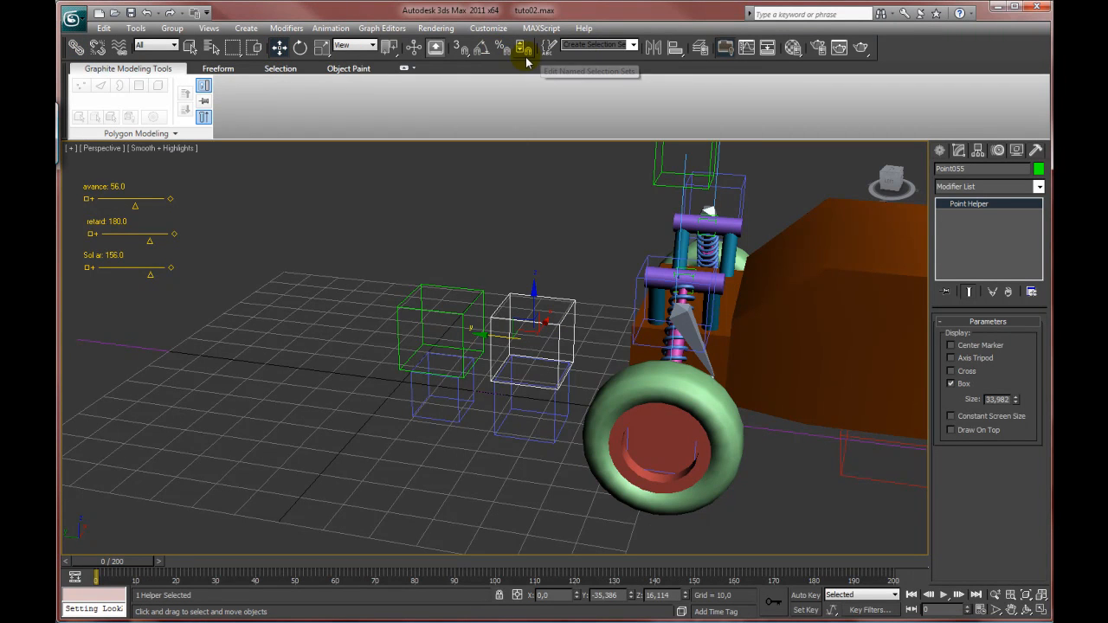
Set the Sol ar slider to 116 so the linked helpers sit under the rear wheels.
left_click(412, 48)
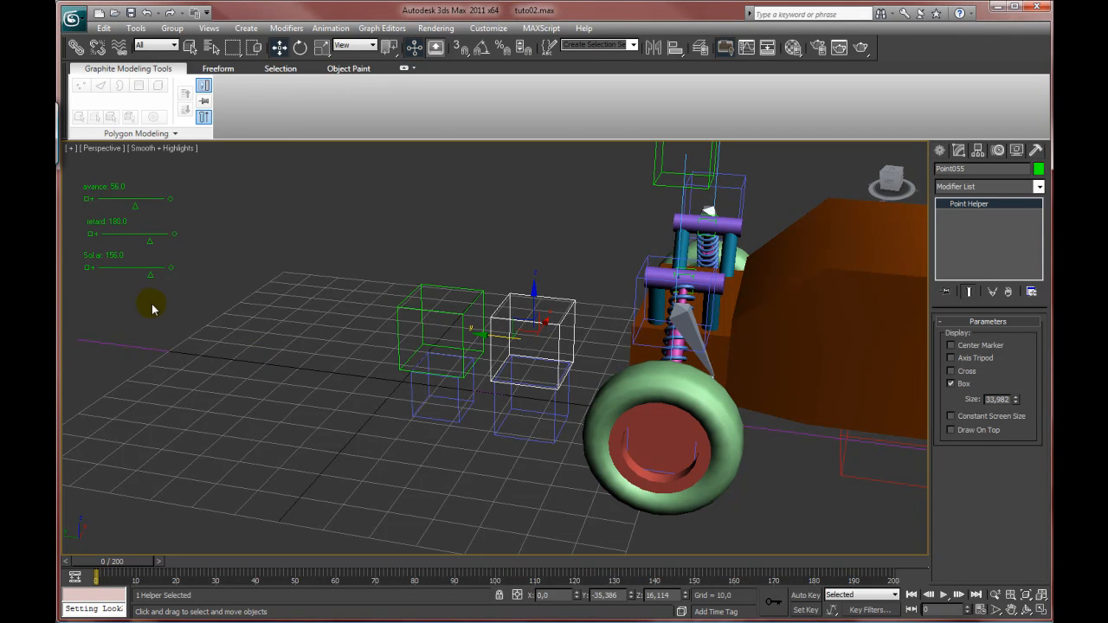
left_click_drag(150, 278, 136, 276)
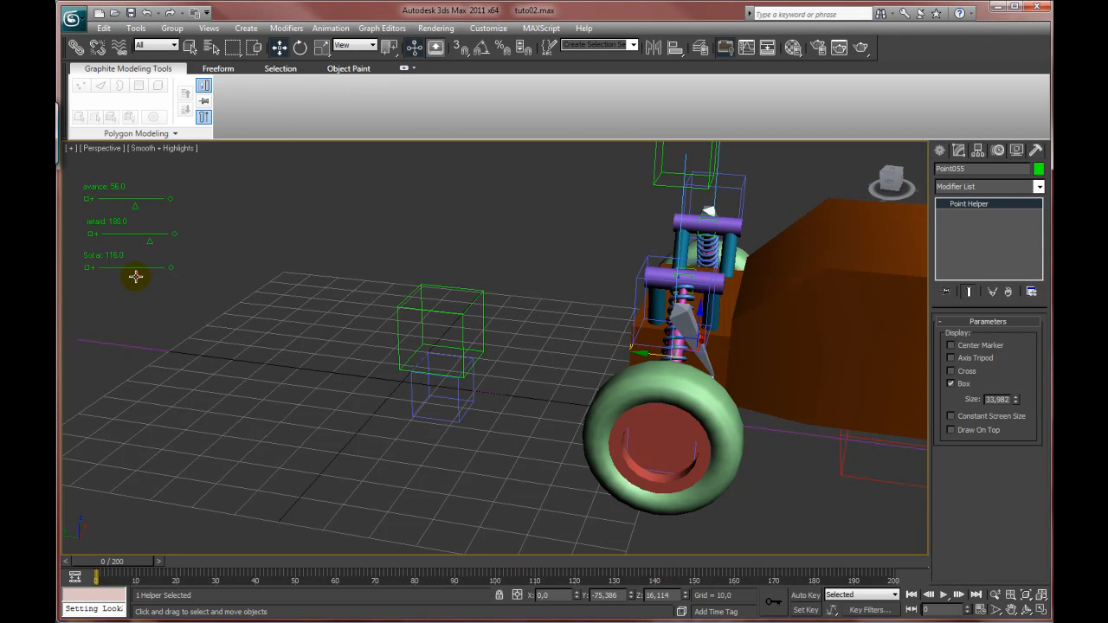
middle_click_drag(504, 365, 517, 315, "alt")
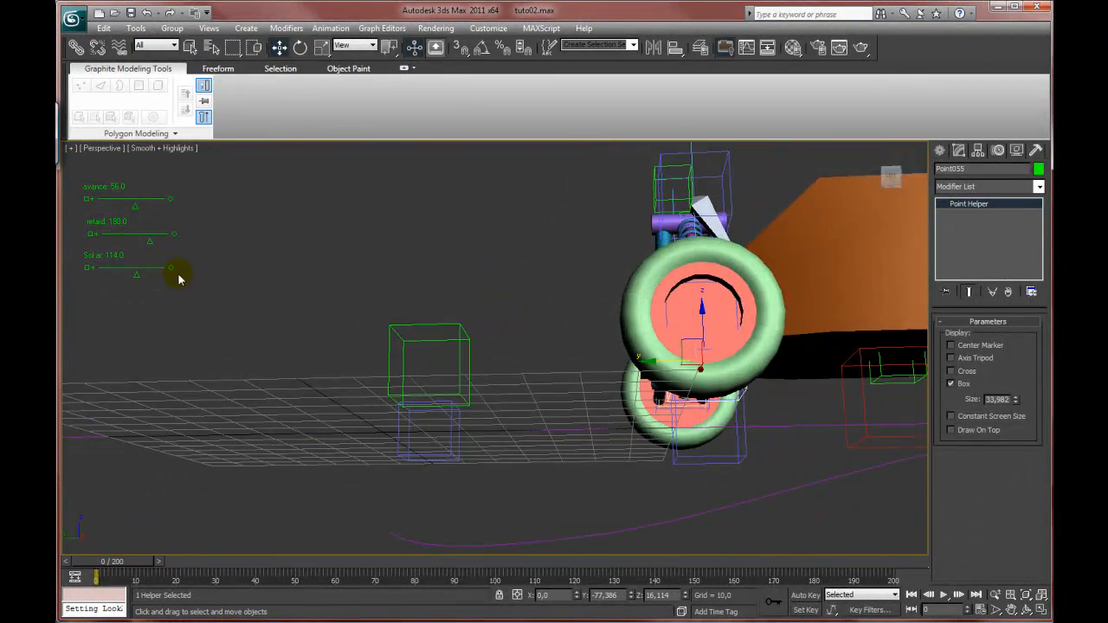
left_click_drag(140, 278, 138, 275)
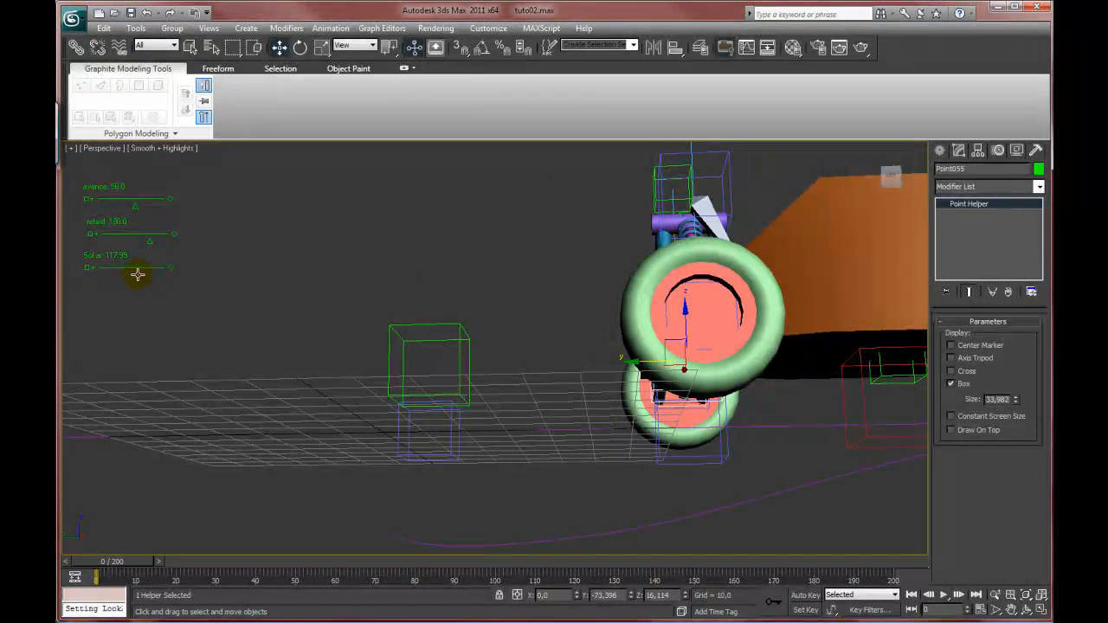
middle_click_drag(465, 306, 464, 324, "alt")
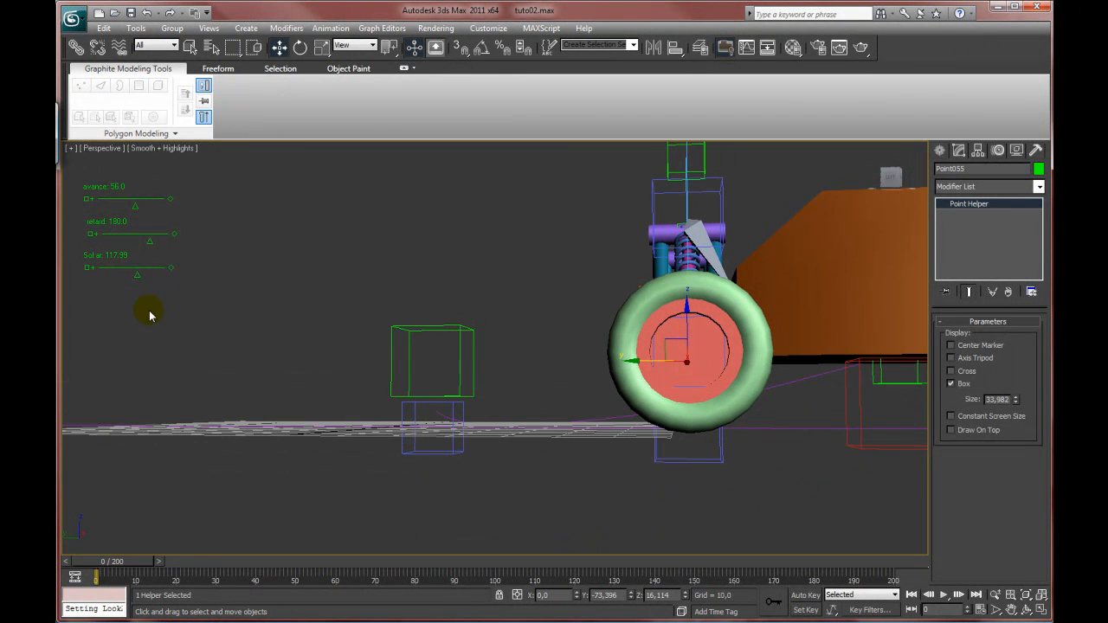
left_click_drag(134, 275, 132, 275)
left_click_drag(135, 275, 137, 276)
Try rotating the red point helper under the car's front end, and undo the rotation.
scroll(473, 293, "down", 5)
middle_click_drag(499, 297, 476, 324, "alt")
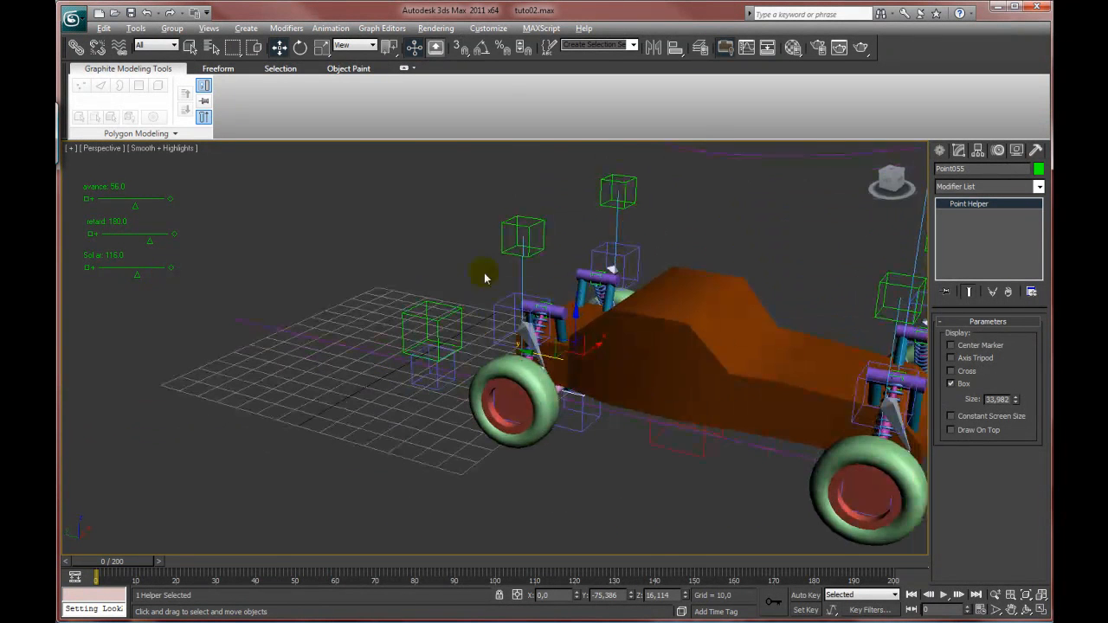
middle_click_drag(705, 293, 478, 325)
middle_click_drag(582, 309, 577, 335)
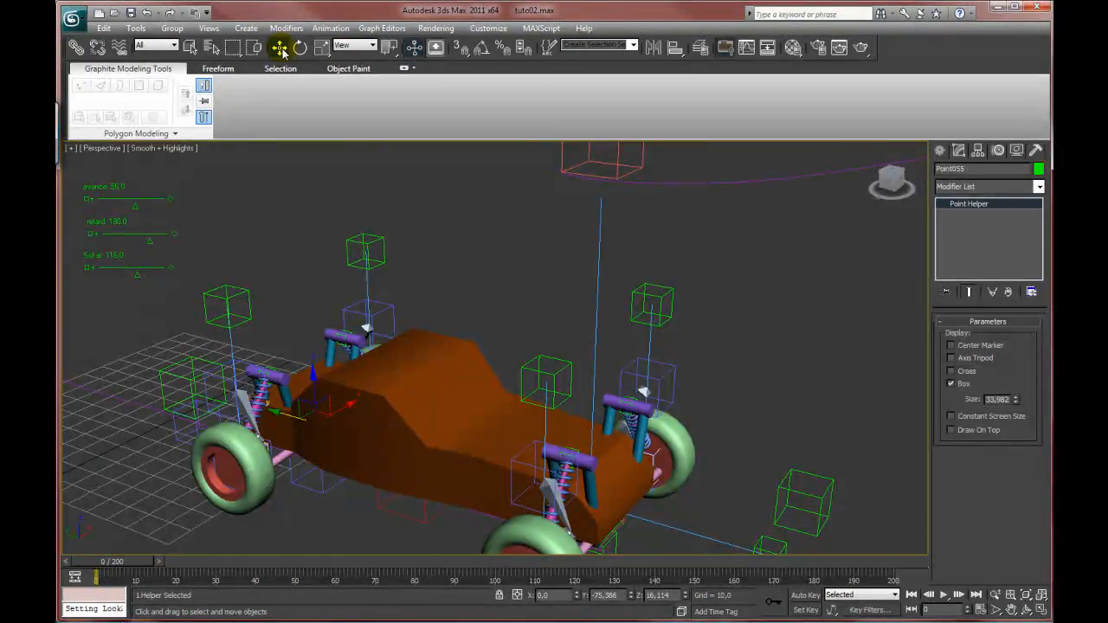
middle_click_drag(637, 353, 614, 339, "alt")
middle_click_drag(512, 356, 540, 251)
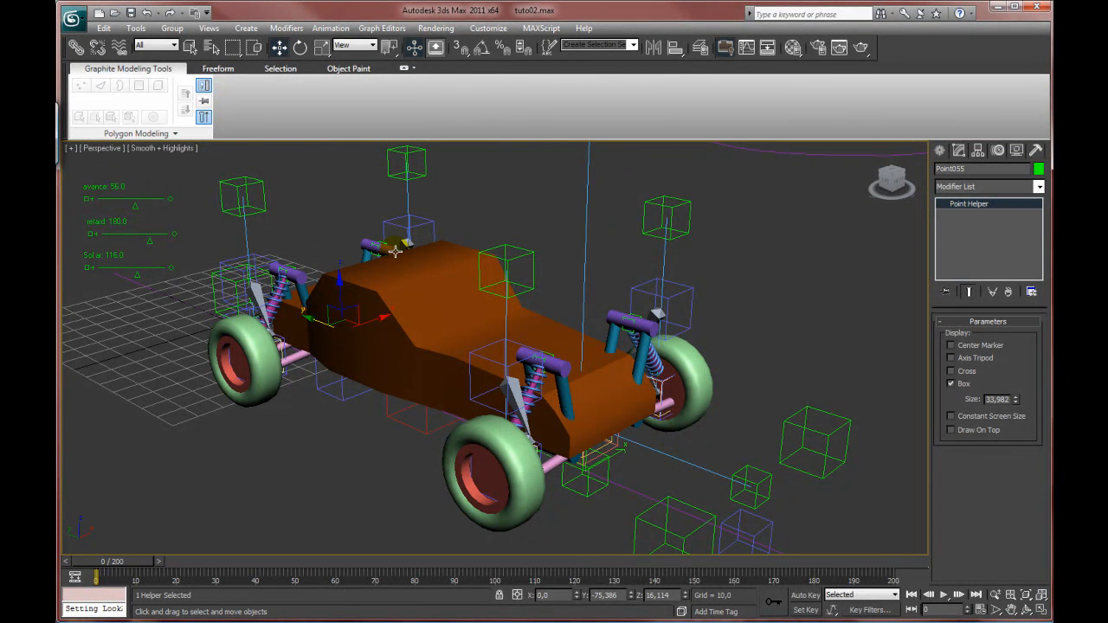
left_click(620, 442)
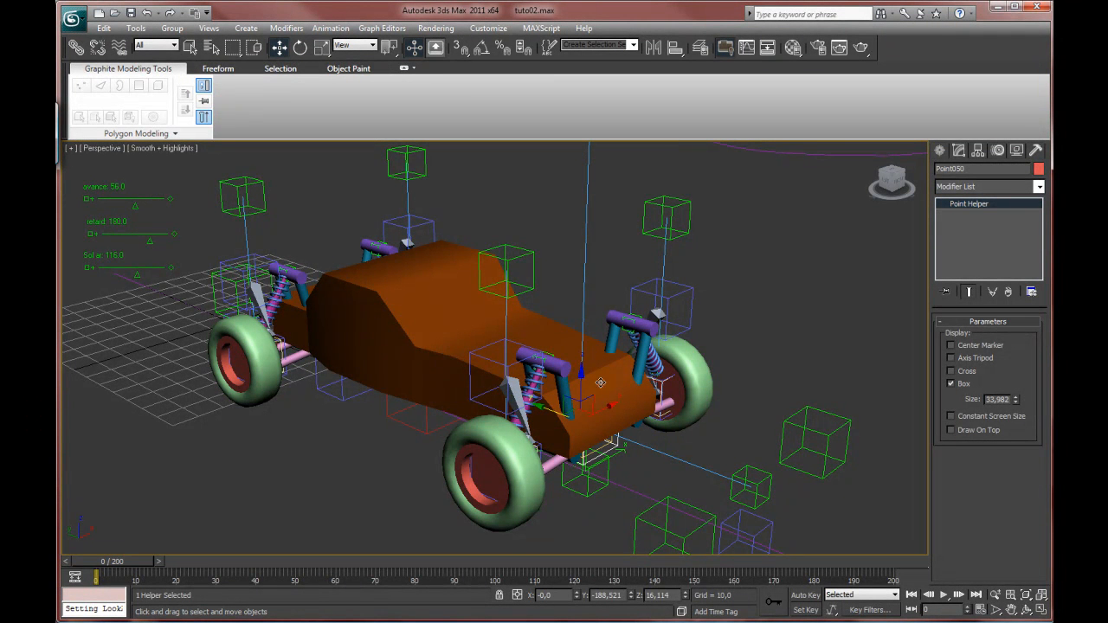
left_click(300, 49)
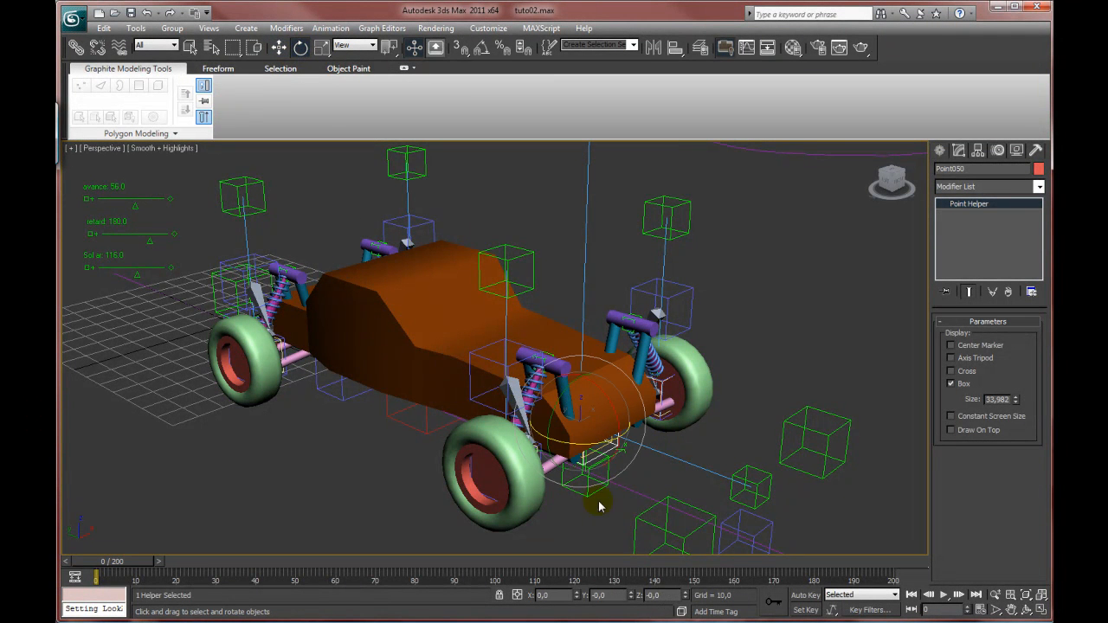
scroll(563, 402, "down", 5)
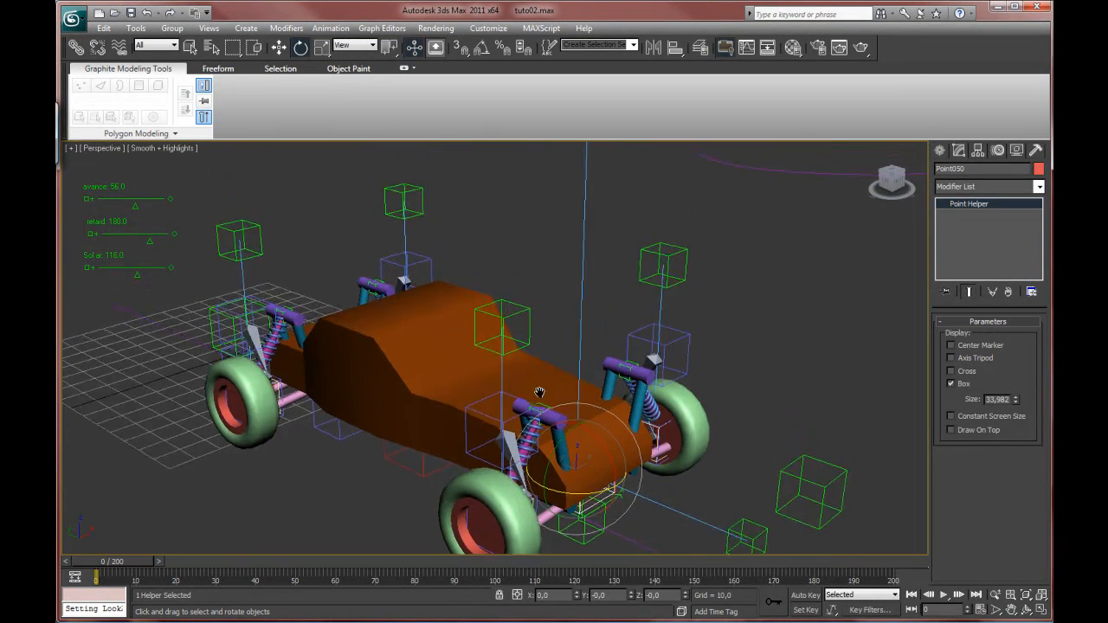
mouse_move(564, 402)
left_mouse_down()
mouse_move(572, 407)
mouse_move(558, 414)
mouse_move(578, 391)
mouse_move(590, 436)
mouse_move(599, 421)
mouse_move(583, 410)
left_mouse_up()
key("ctrl+z")
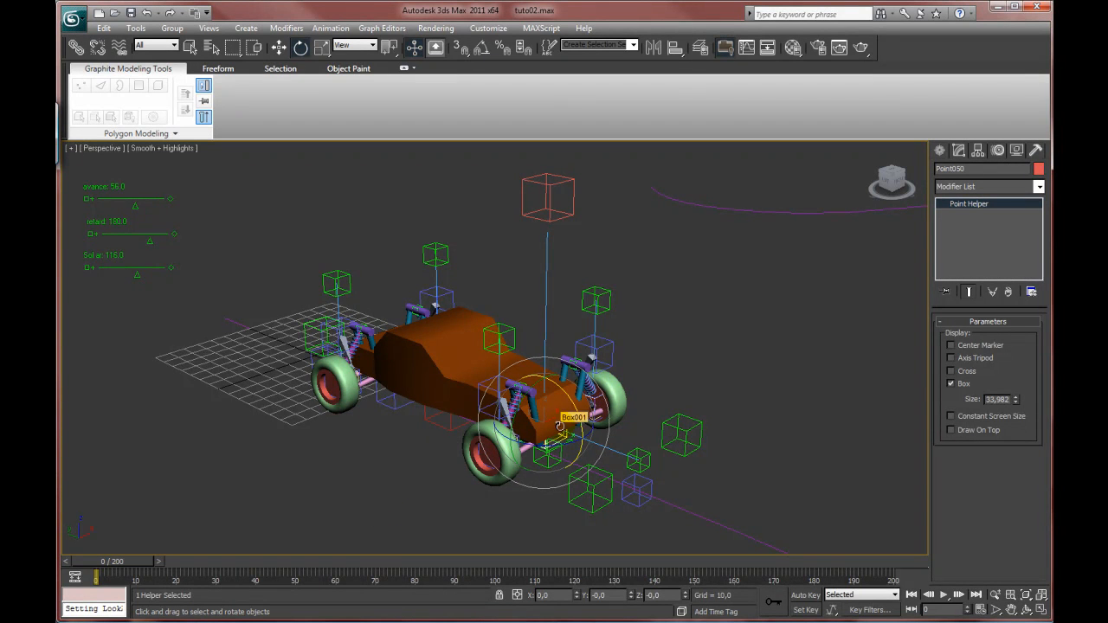
Unlink the large red point helper above the car from its parent.
left_click(562, 221)
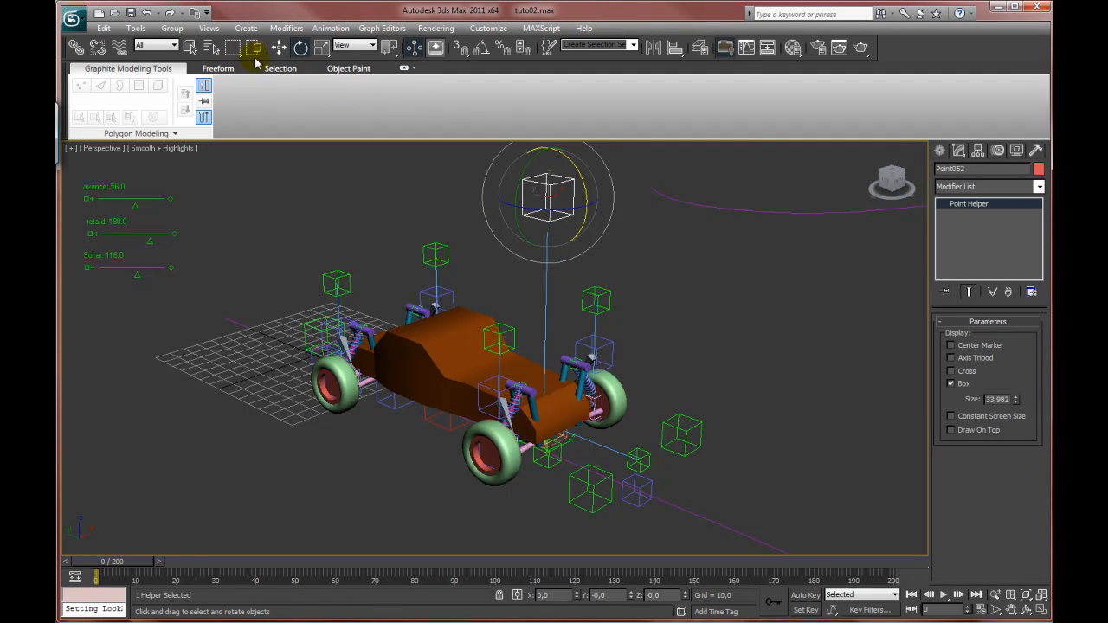
left_click(284, 49)
mouse_move(531, 185)
left_mouse_down()
mouse_move(588, 204)
mouse_move(518, 183)
mouse_move(533, 179)
left_mouse_up()
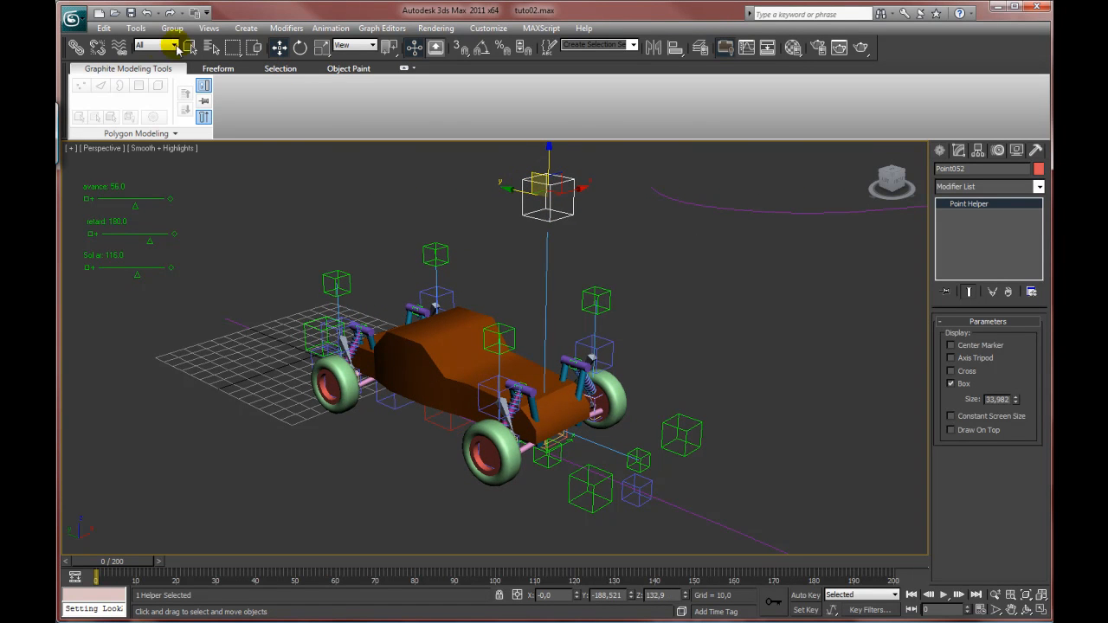
left_click(95, 49)
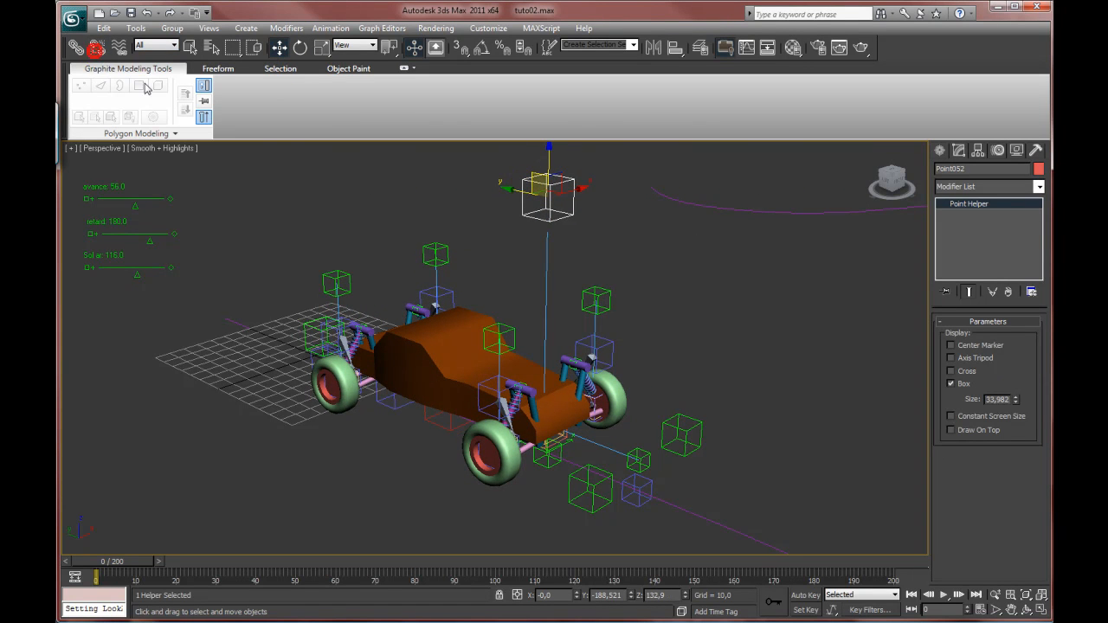
Try a rotation of the red point helper under the front end, and undo it.
left_click(562, 437)
left_click(300, 48)
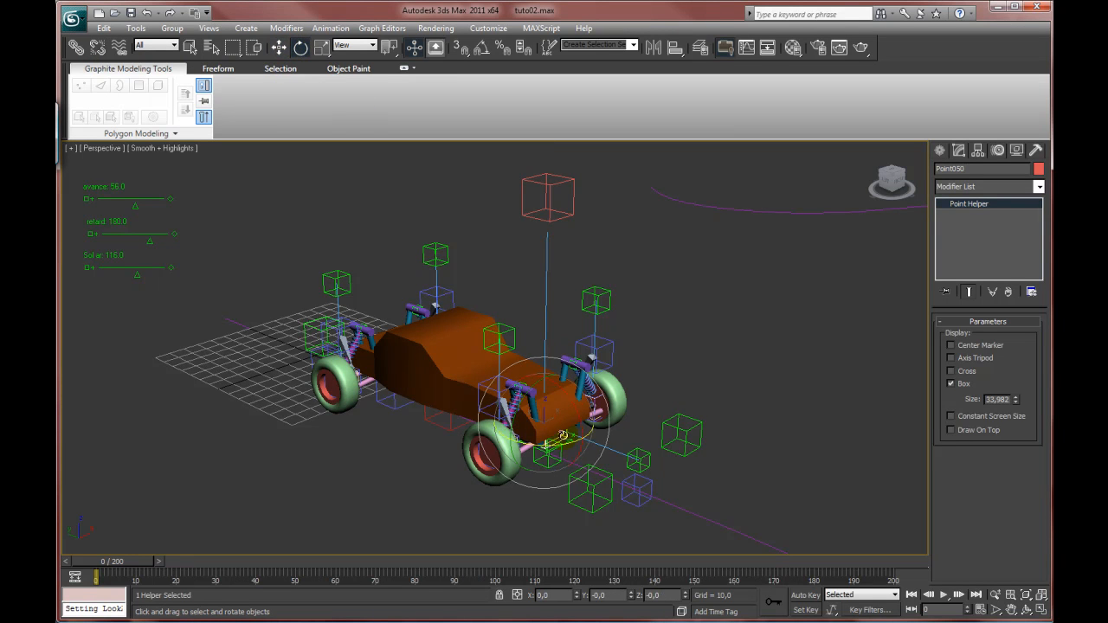
mouse_move(517, 405)
left_mouse_down()
mouse_move(545, 390)
mouse_move(523, 401)
left_mouse_up()
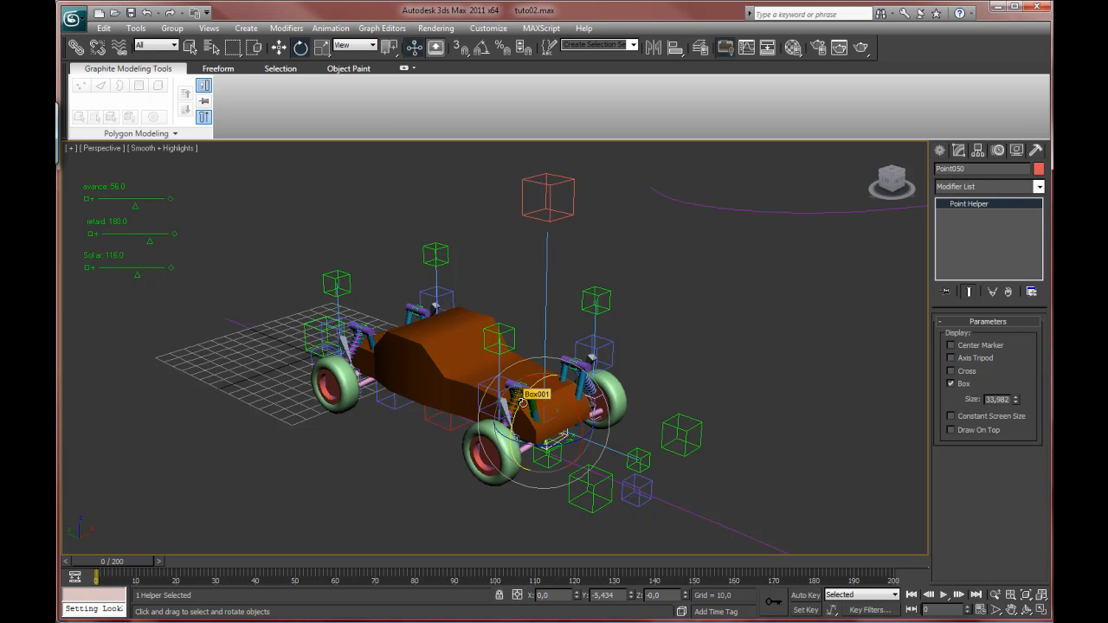
scroll(458, 519, "up", 4)
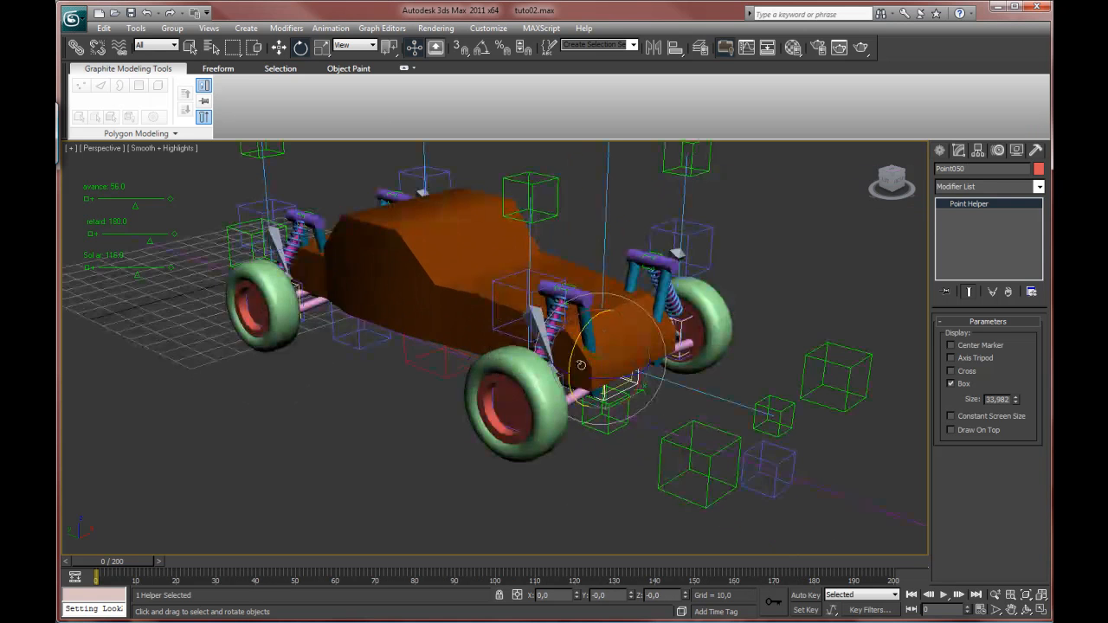
Clone the front red point helper as a copy moved sideways beyond the front wheel, to about X -76.7.
left_click(279, 47)
mouse_move(637, 368)
middle_mouse_down("alt")
mouse_move(589, 372)
mouse_move(638, 373)
middle_mouse_up("alt")
left_click_drag(644, 356, 415, 348, "shift")
left_click(559, 373)
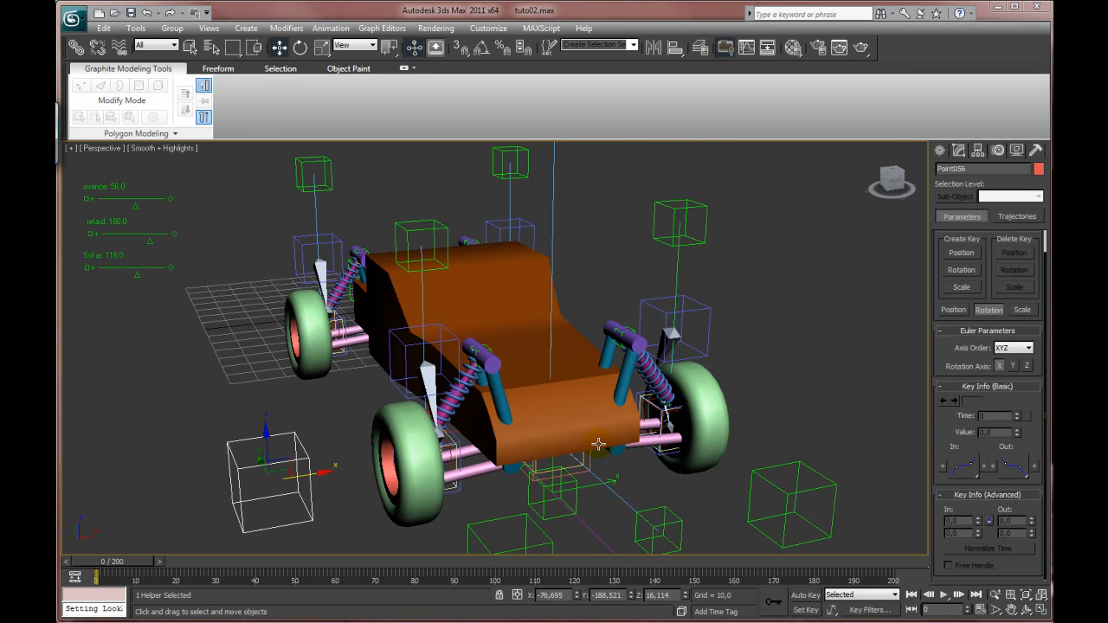
Clone the red point helper under the front end in place as a single copy scaled to about 52%.
middle_click_drag(590, 445, 627, 408, "alt")
scroll(606, 457, "up", 4)
left_click(637, 457)
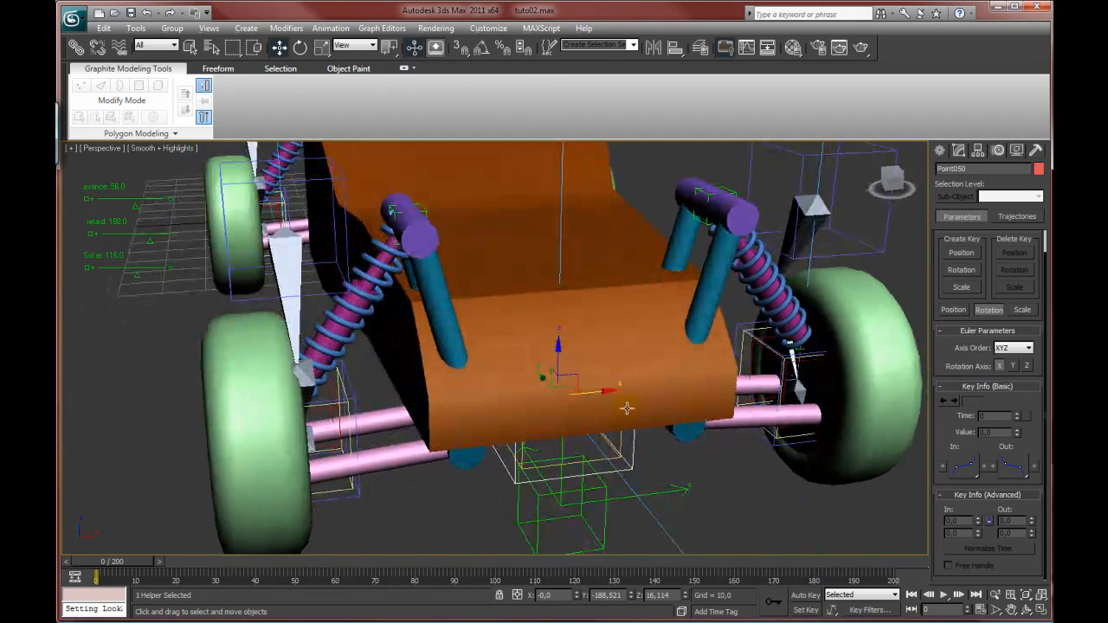
left_click(321, 46)
middle_click_drag(551, 435, 537, 415, "alt")
left_click_drag(550, 394, 565, 452, "shift")
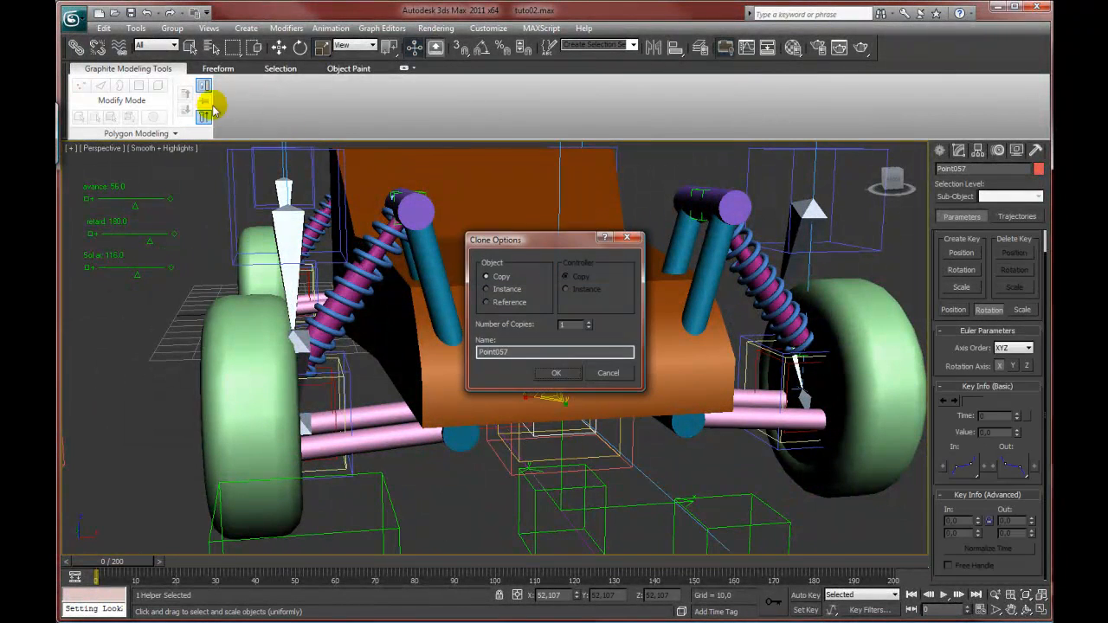
left_click(563, 375)
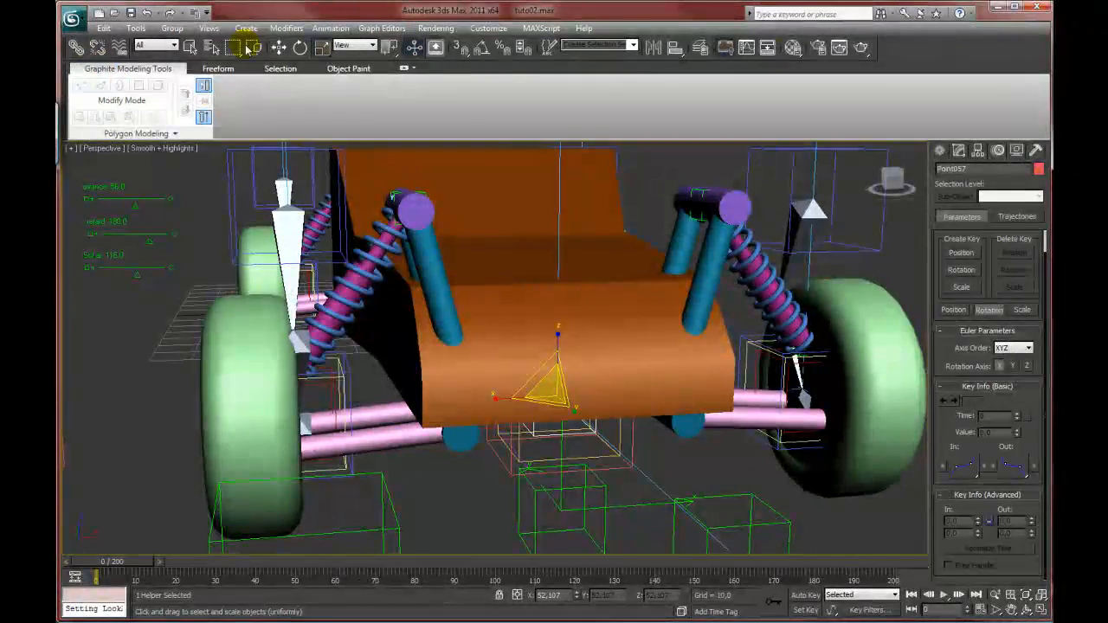
Change the object color of the smaller helper copy to pink.
left_click(959, 151)
left_click(1038, 187)
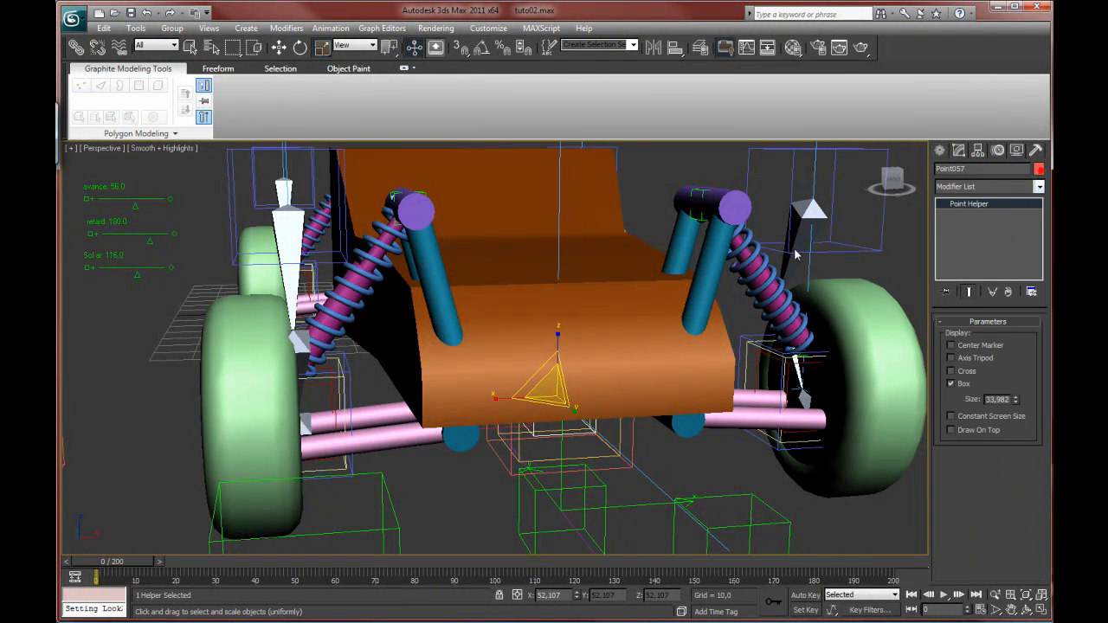
left_click(1039, 168)
left_click(658, 262)
left_click(660, 278)
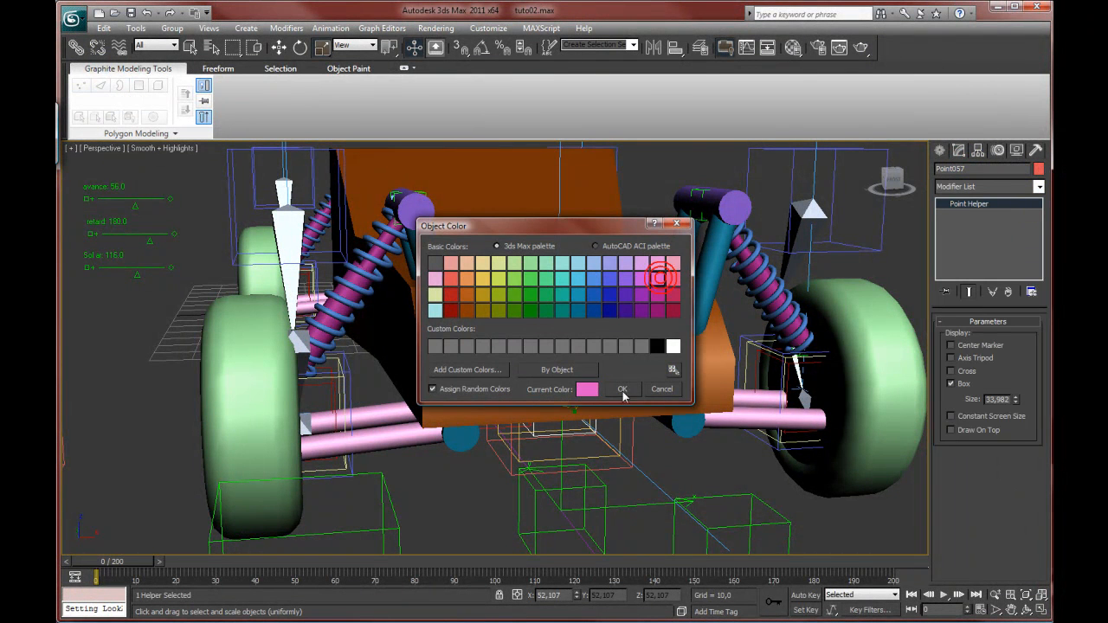
left_click(623, 390)
Link the pink point helper to the green point helper directly below the car's front end.
left_click(610, 417)
middle_click_drag(610, 417, 597, 441, "alt")
left_click(607, 431)
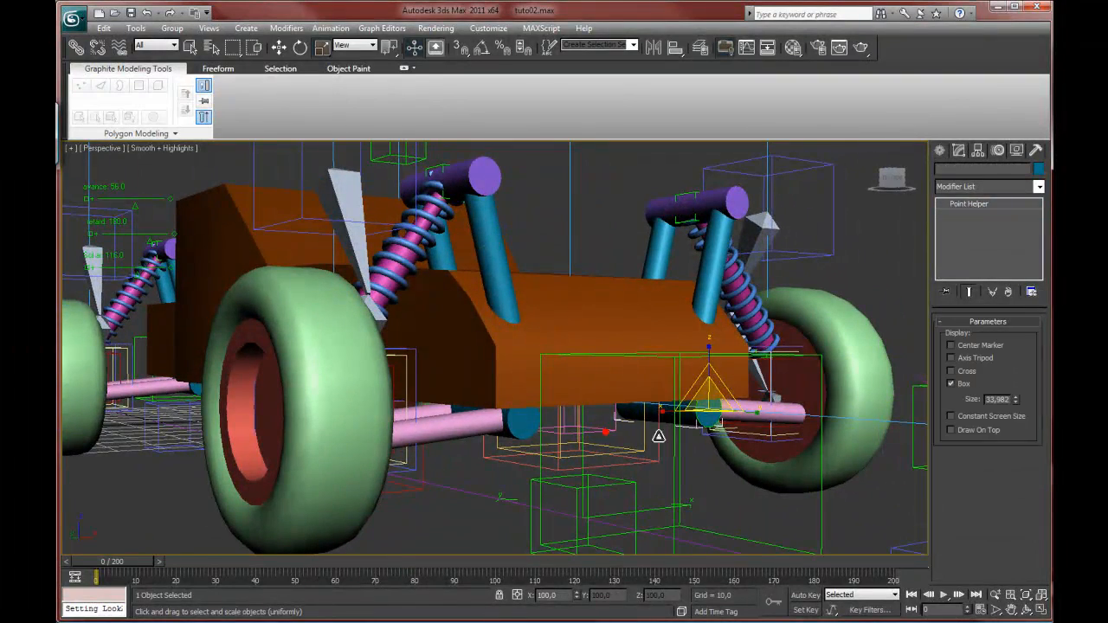
middle_click_drag(593, 337, 414, 189, "alt")
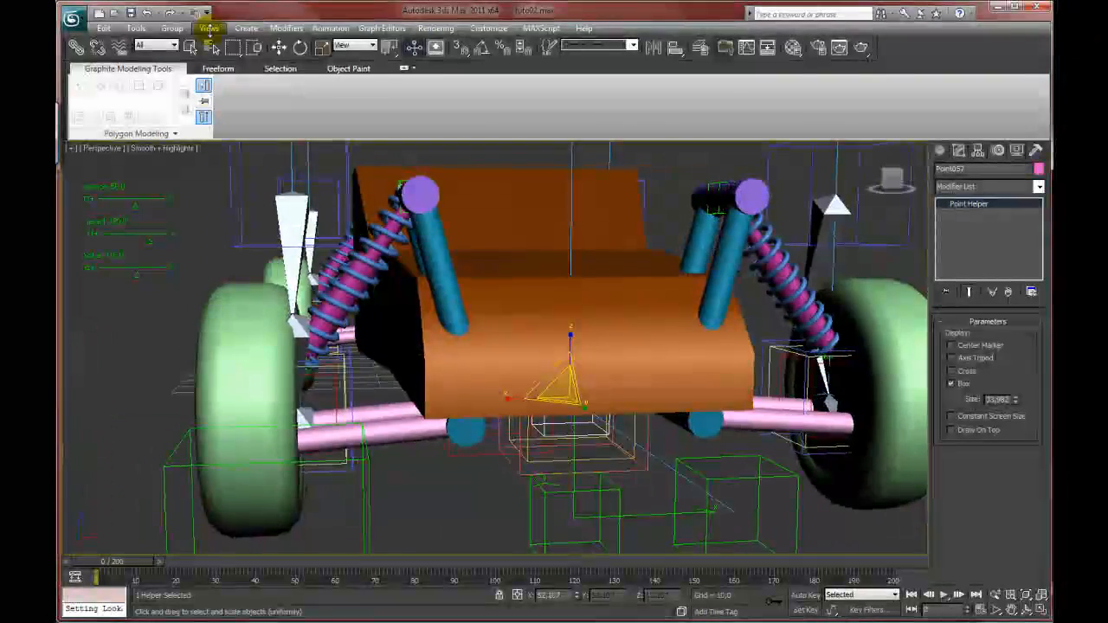
left_click(76, 49)
middle_click_drag(601, 424, 609, 433, "alt")
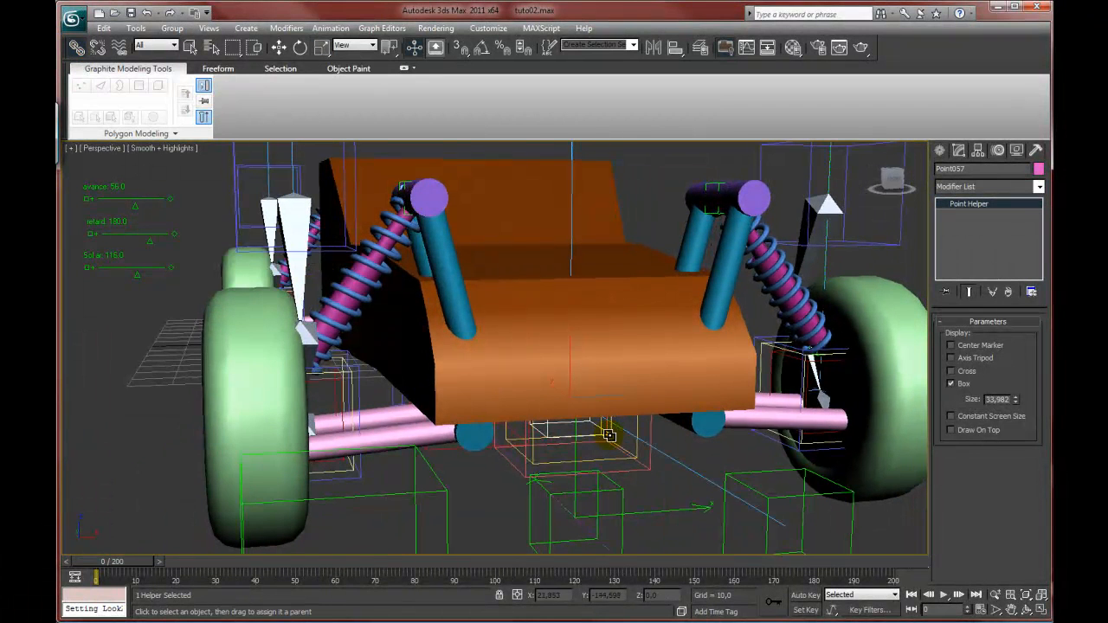
left_click_drag(548, 433, 552, 512)
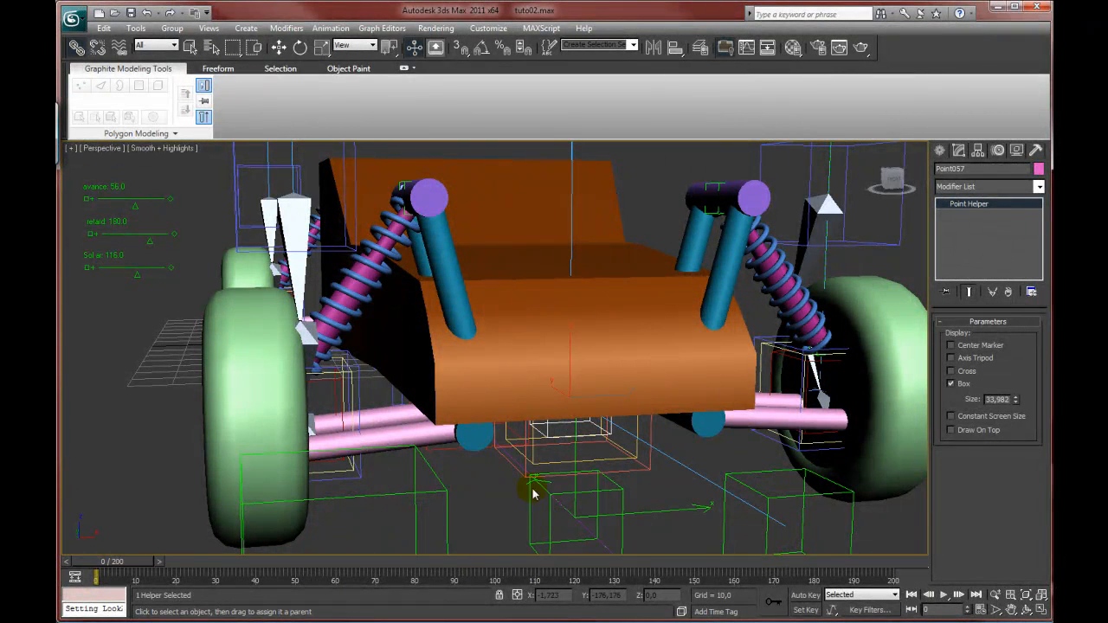
left_click(280, 47)
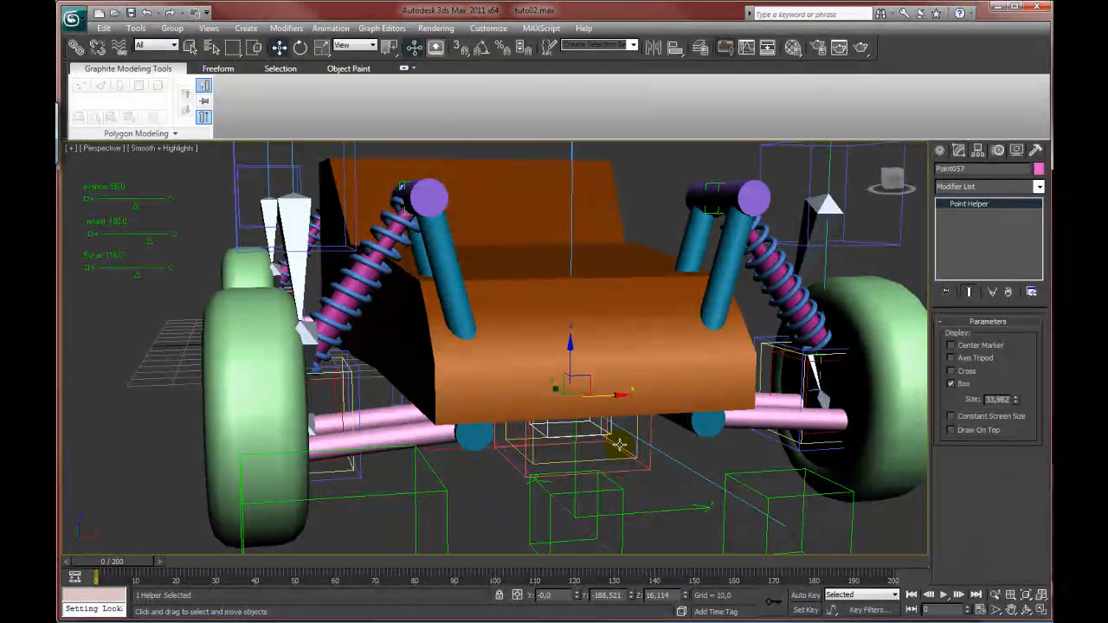
Link the red point helper beside the front wheel to the pink helper under the front end.
scroll(597, 433, "down", 4)
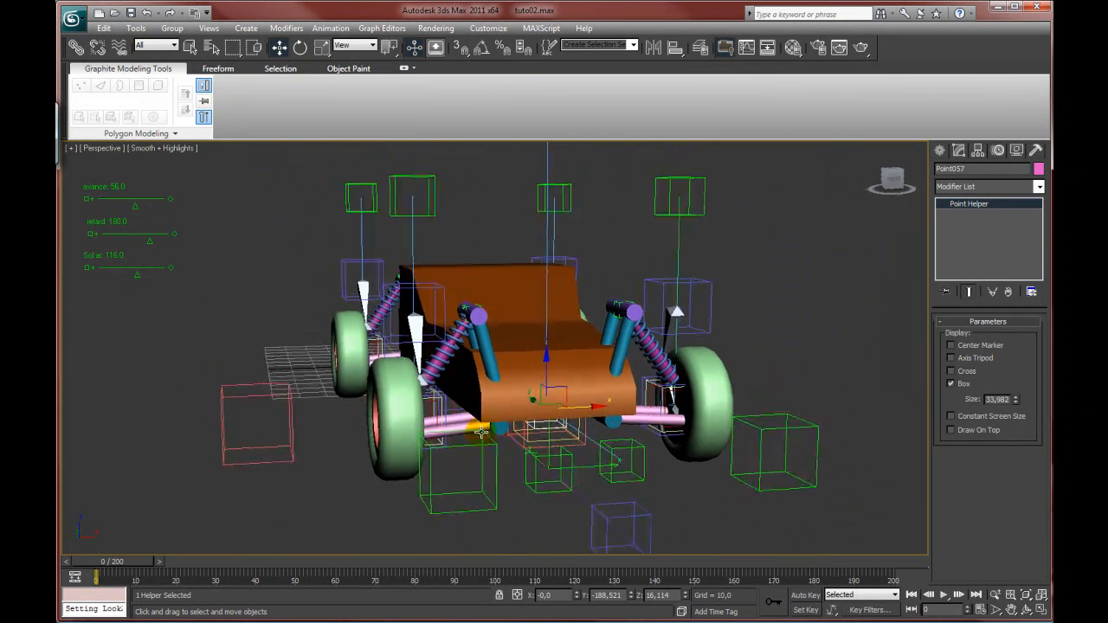
left_click(293, 427)
middle_click_drag(433, 406, 416, 402, "alt")
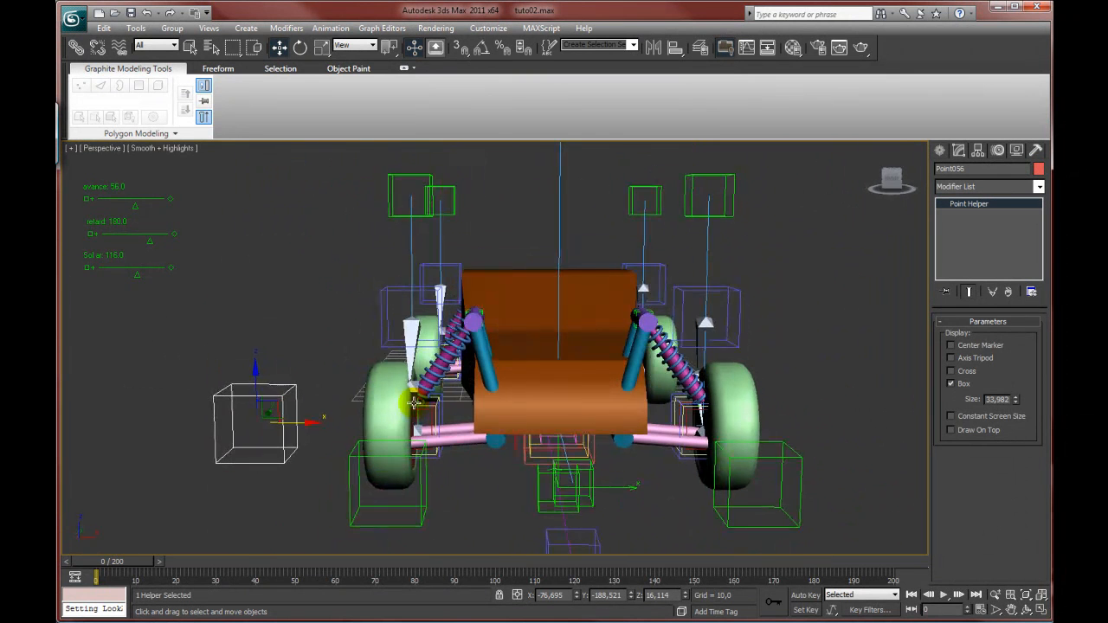
left_click(76, 46)
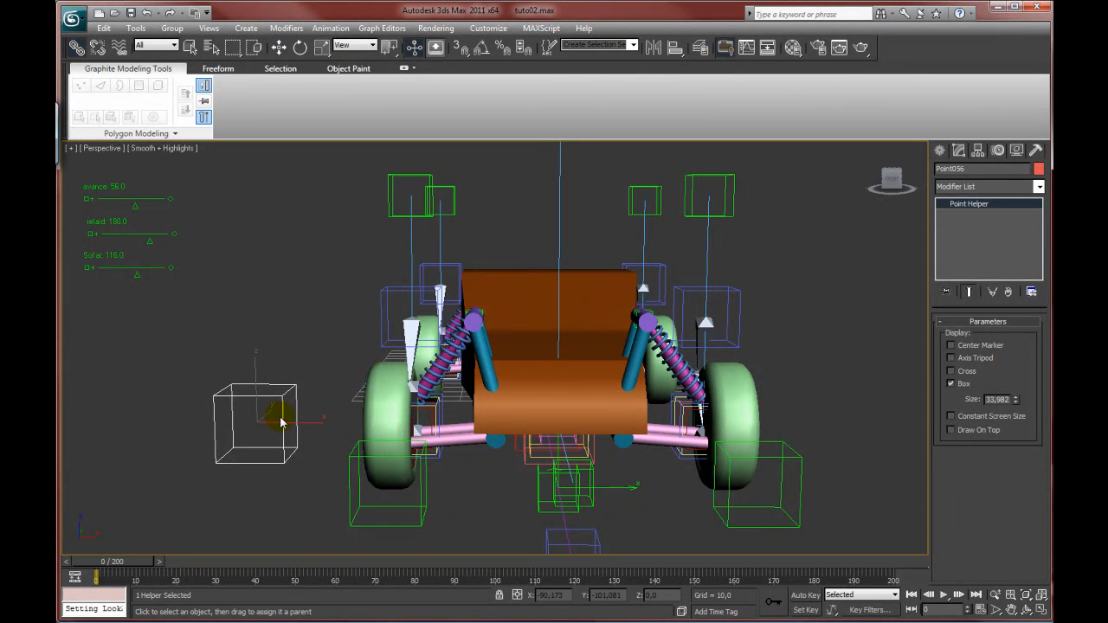
left_click_drag(292, 432, 576, 442)
left_click(282, 47)
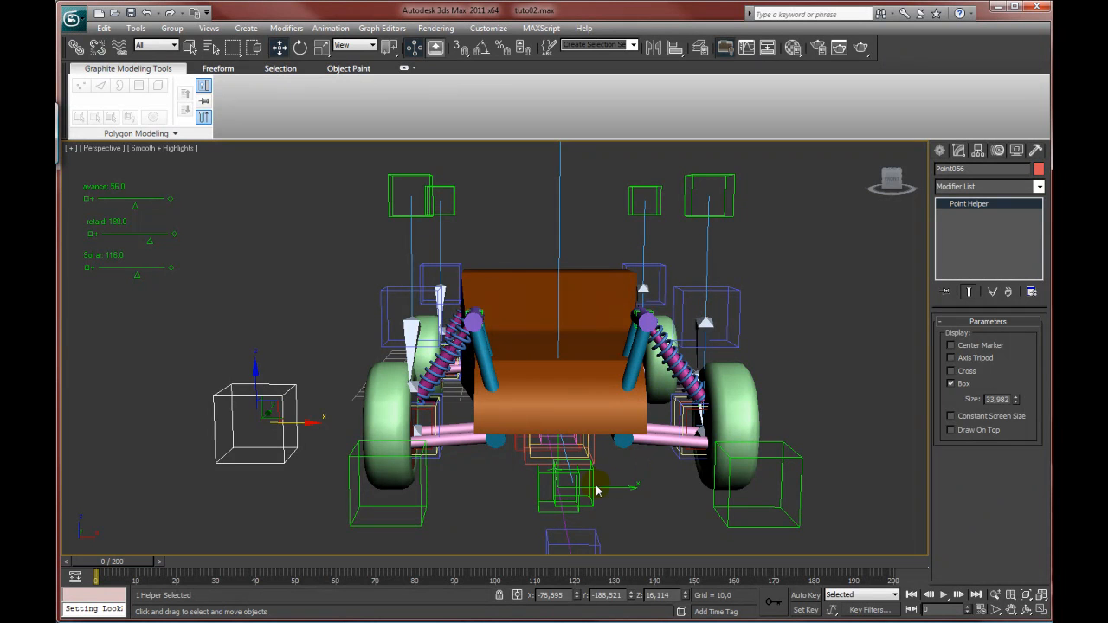
Apply a LookAt constraint to the red helper under the front end, targeting the red helper beside the front wheel.
left_click(594, 453)
middle_click_drag(604, 465, 630, 443)
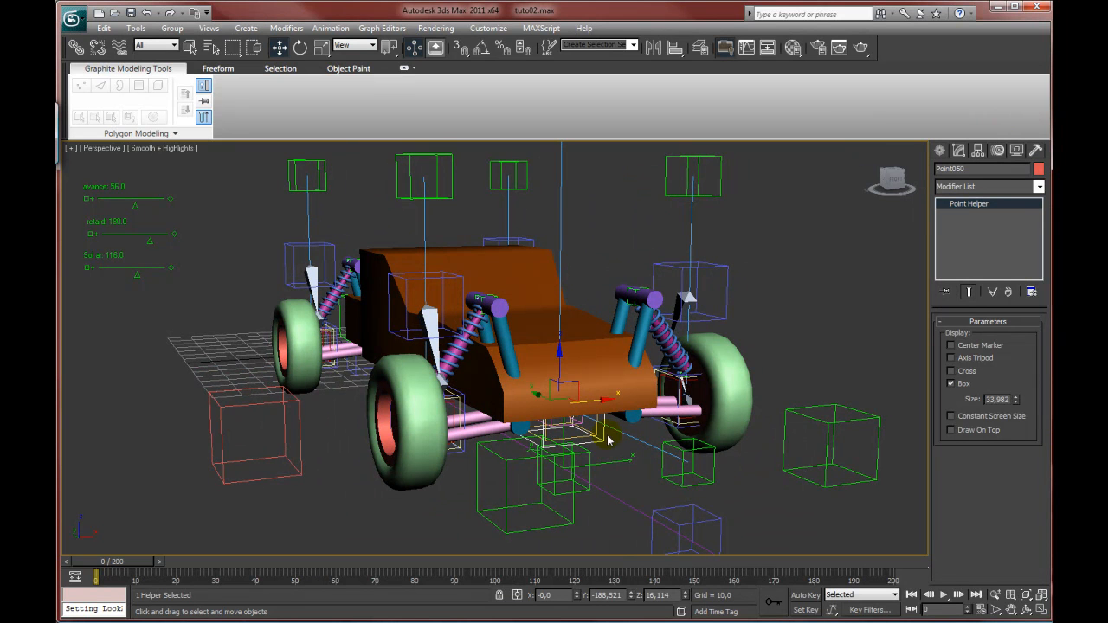
left_click(331, 27)
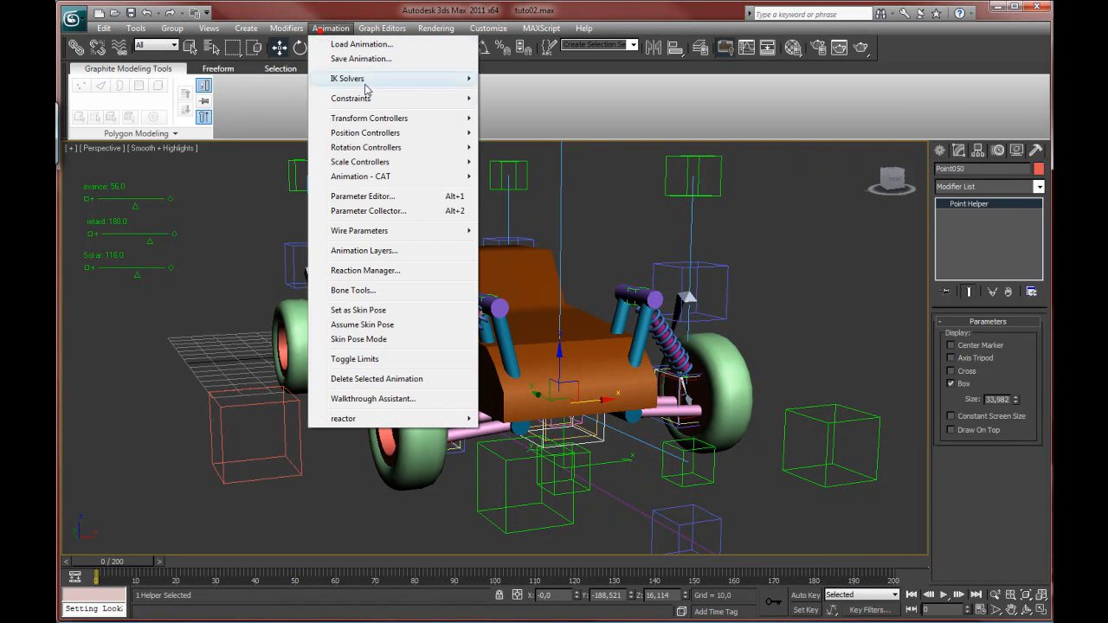
mouse_move(433, 98)
left_click(528, 187)
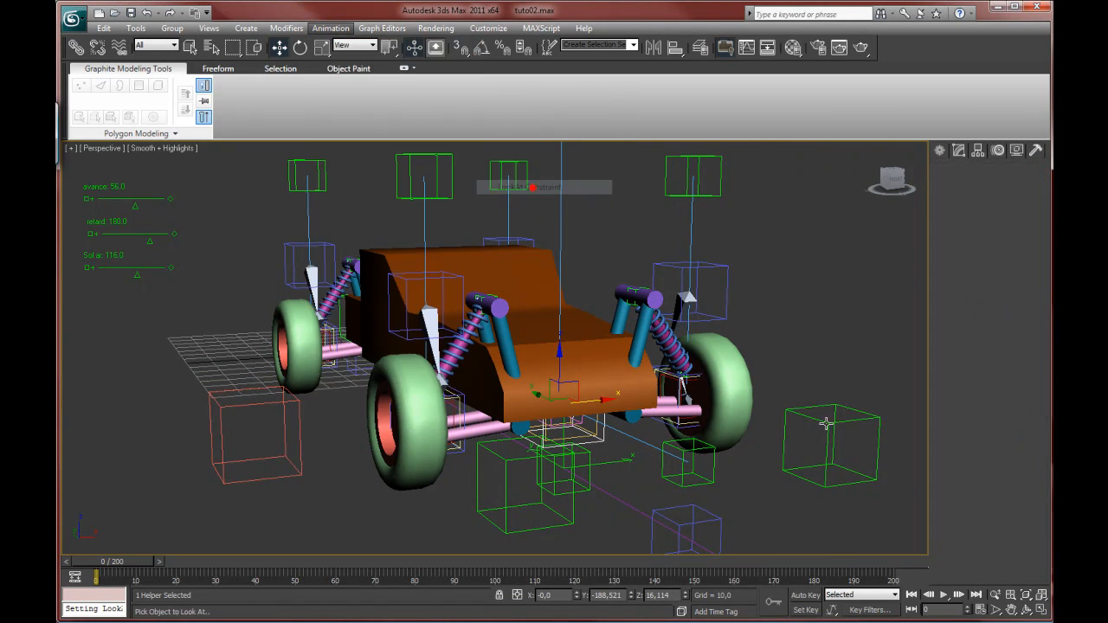
left_click(309, 477)
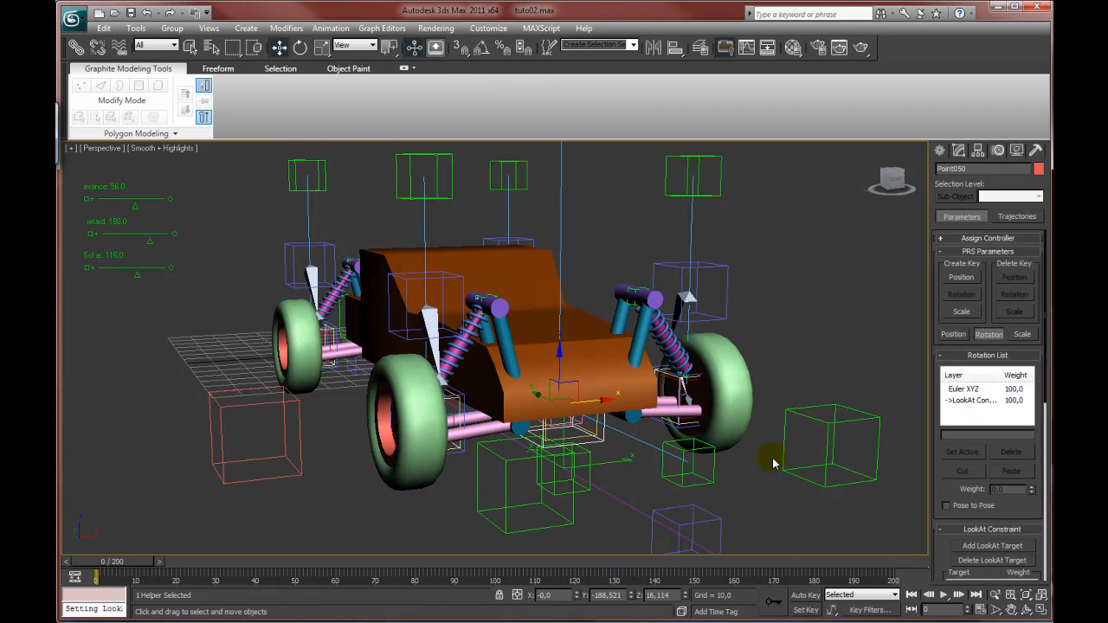
Replace the World upnode with the green helper Point055 under the rear end and set the upnode control to LookAt.
scroll(978, 512, "down", 5)
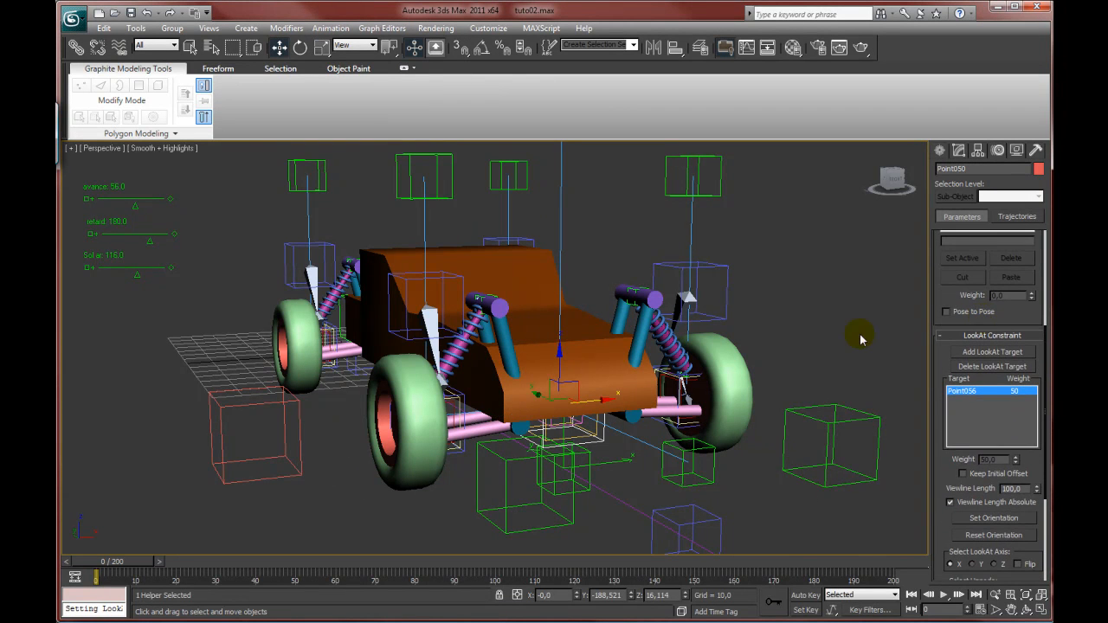
left_click_drag(943, 525, 945, 389)
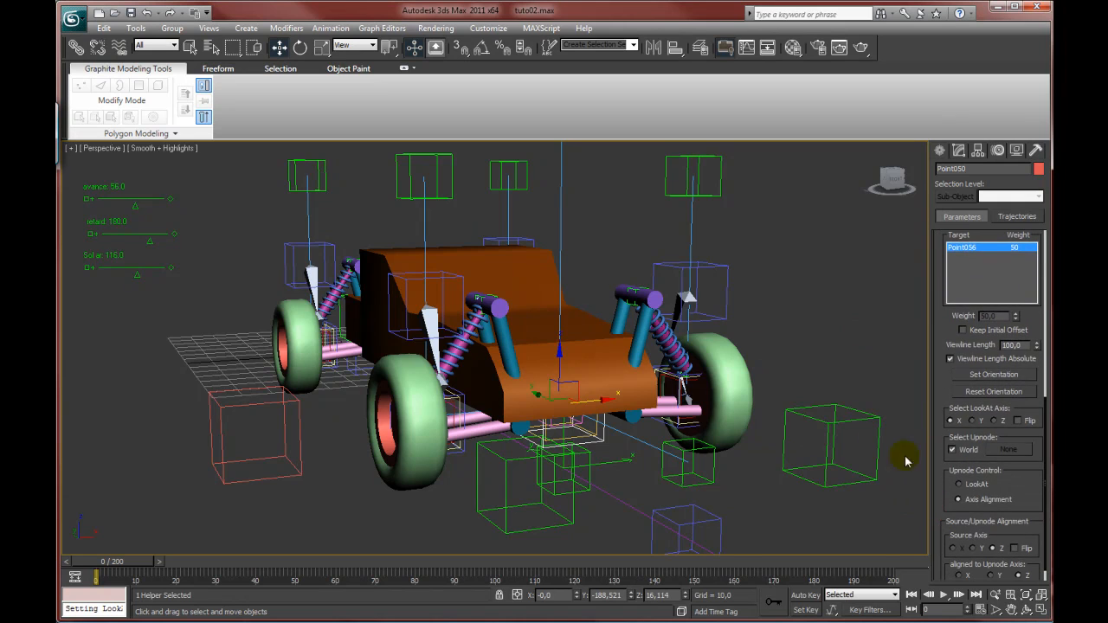
middle_click_drag(693, 433, 806, 445, "alt")
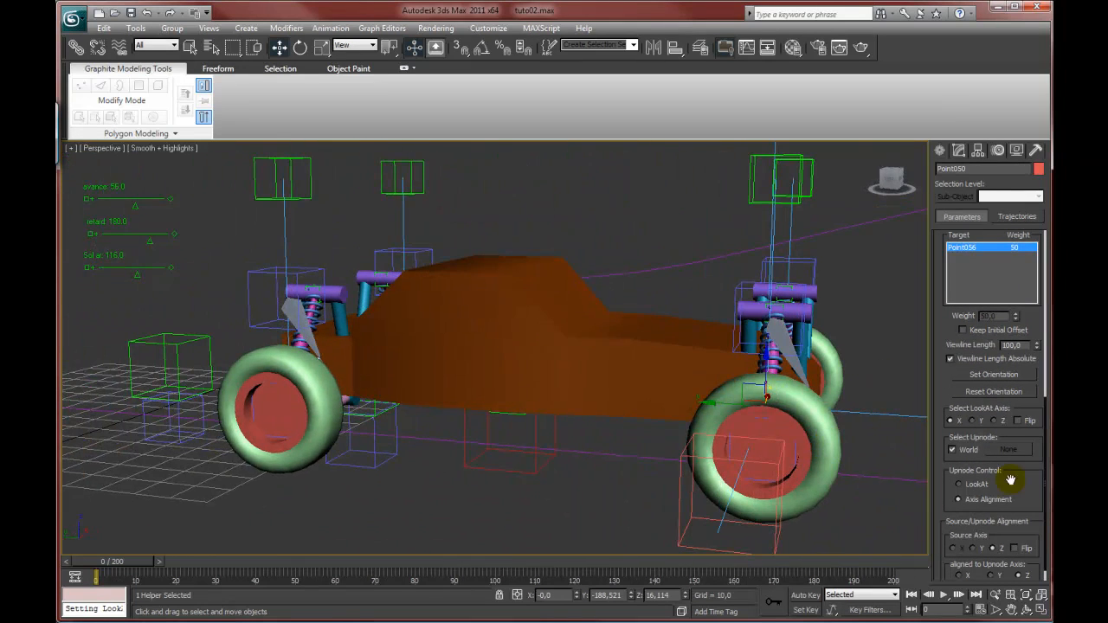
left_click(1007, 449)
middle_click_drag(451, 437, 535, 407, "alt")
left_click_drag(534, 407, 564, 368)
middle_click_drag(400, 423, 430, 423, "alt")
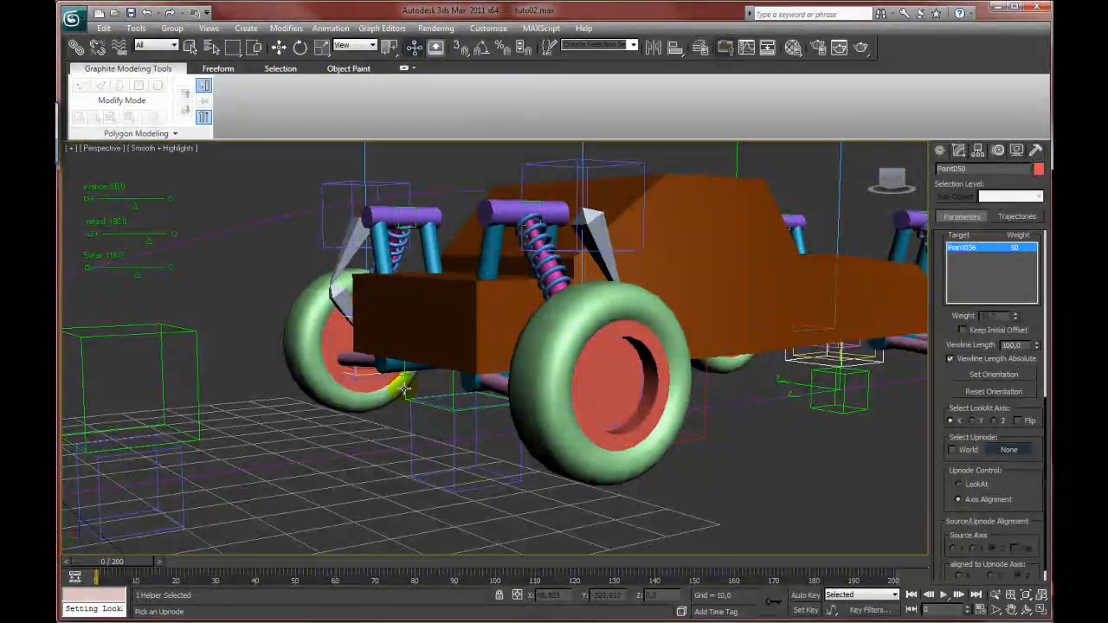
middle_click_drag(402, 386, 424, 387, "alt")
left_click(460, 380)
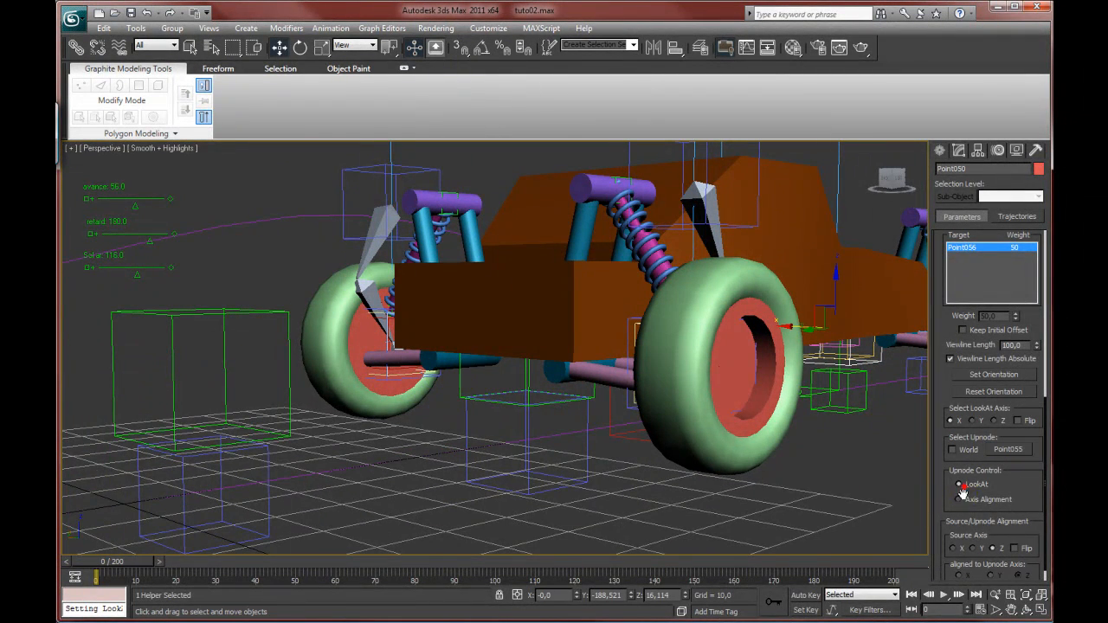
Link the large red point helper above the car to the pink helper under the front end, and clear the selection.
middle_click_drag(790, 387, 725, 409, "alt")
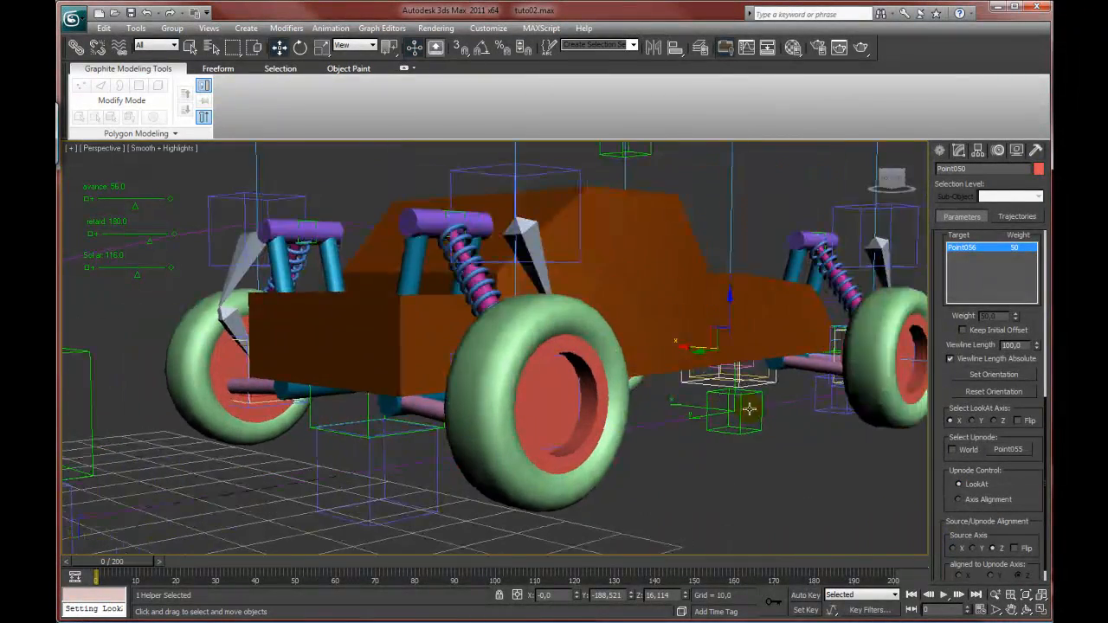
middle_click_drag(827, 409, 725, 407, "alt")
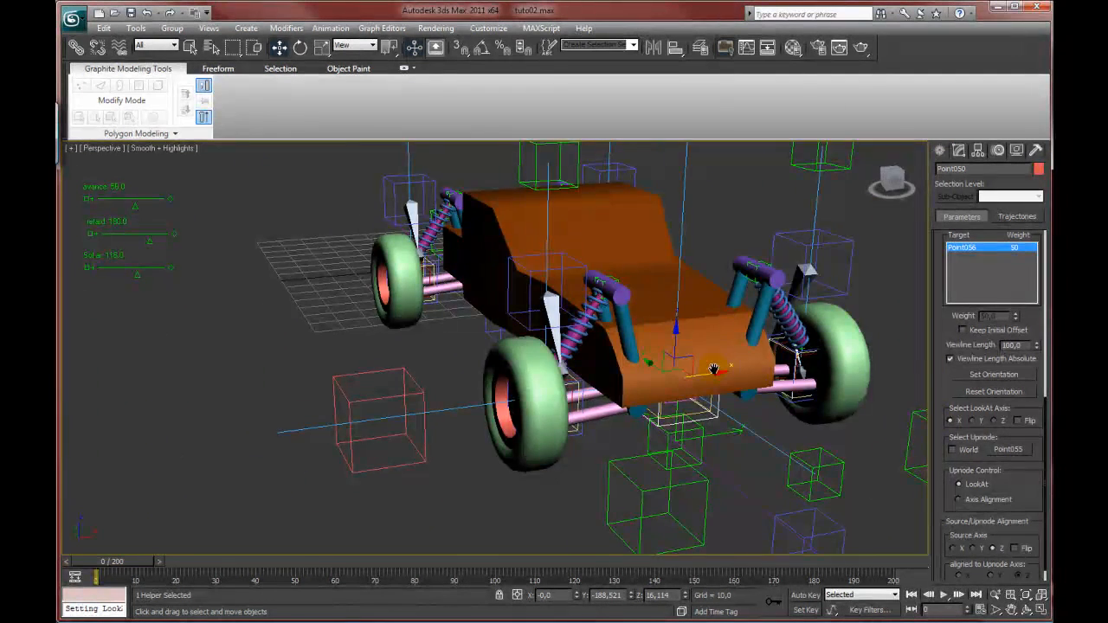
scroll(651, 320, "down", 5)
left_click(595, 170)
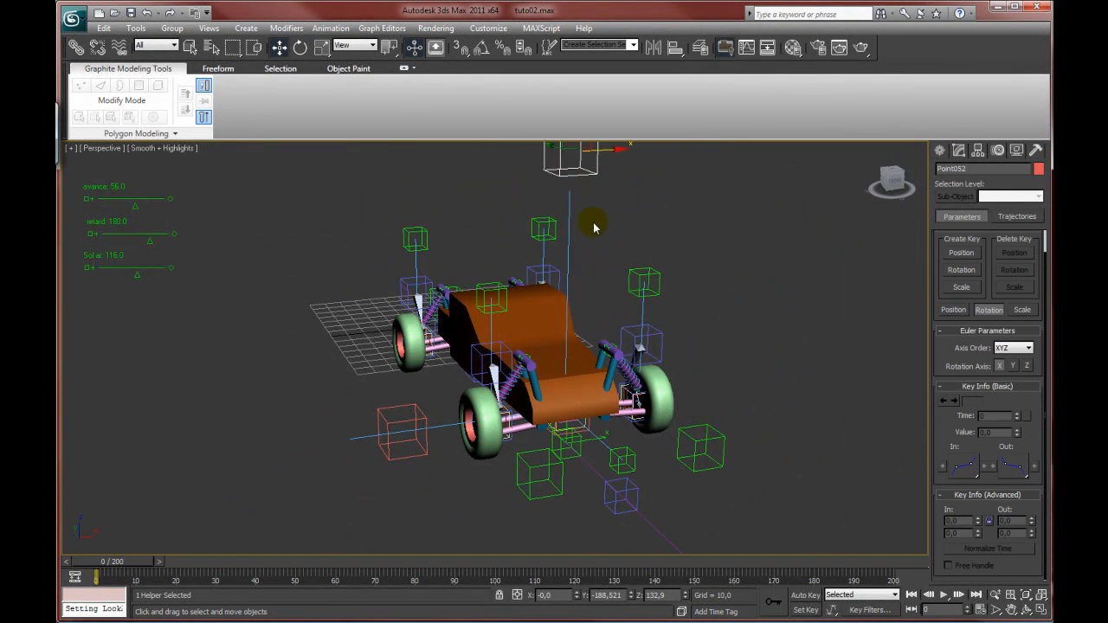
middle_click_drag(594, 222, 604, 255)
left_click(80, 49)
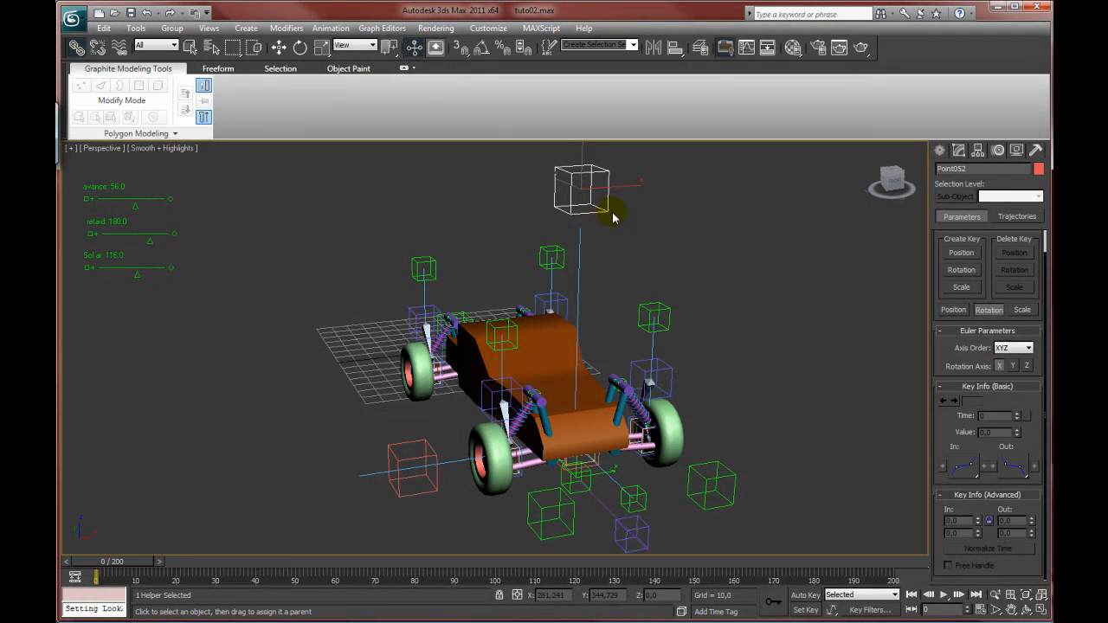
left_click_drag(628, 239, 596, 467)
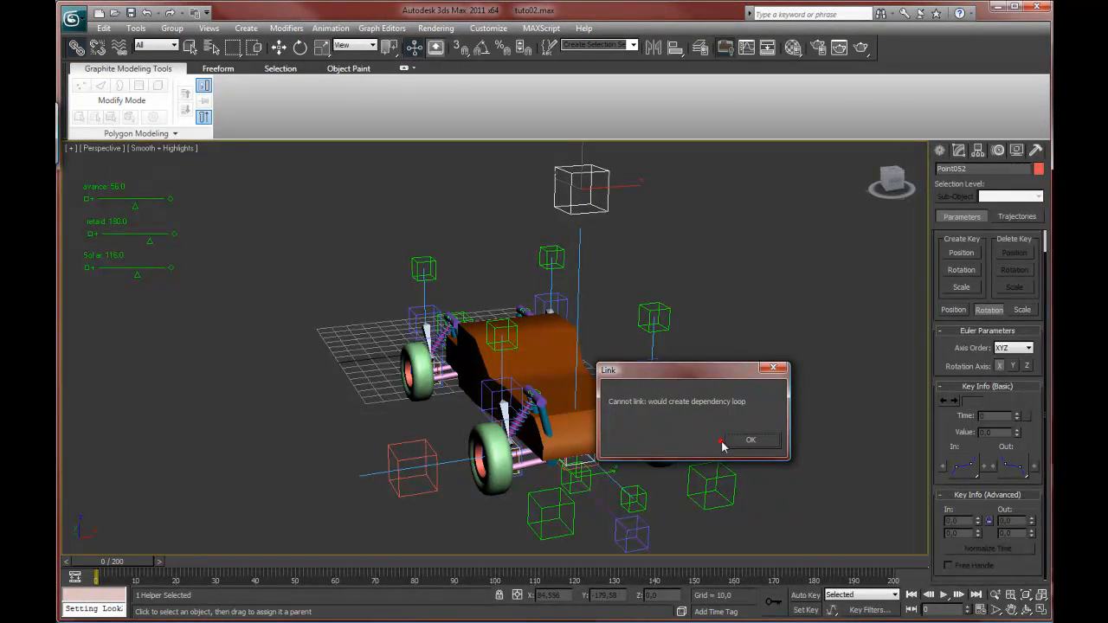
left_click(742, 445)
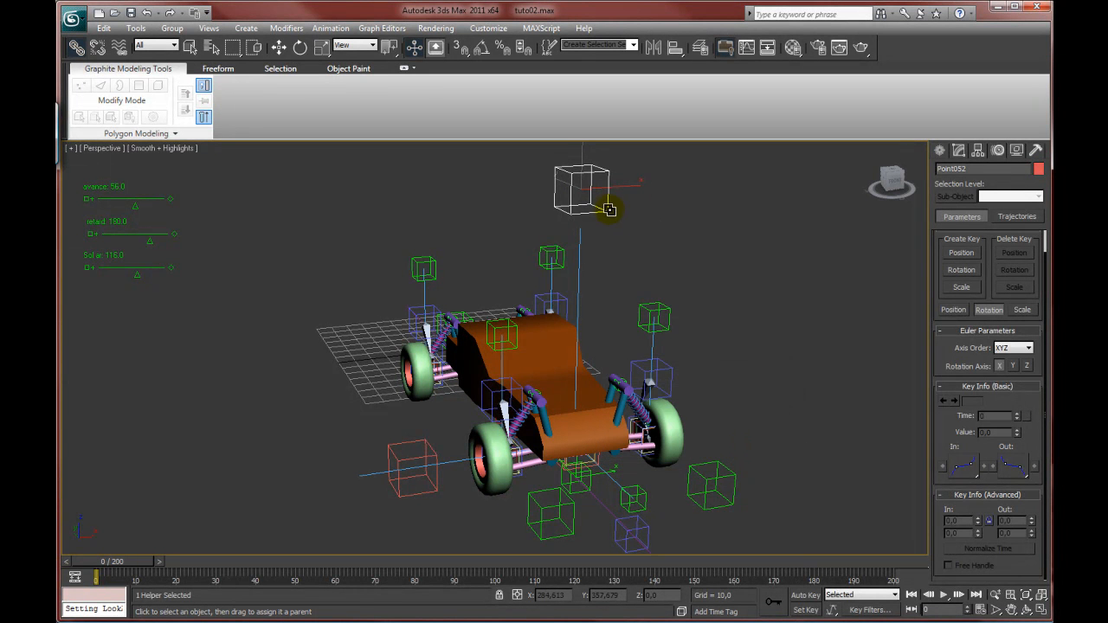
left_click_drag(612, 222, 603, 460)
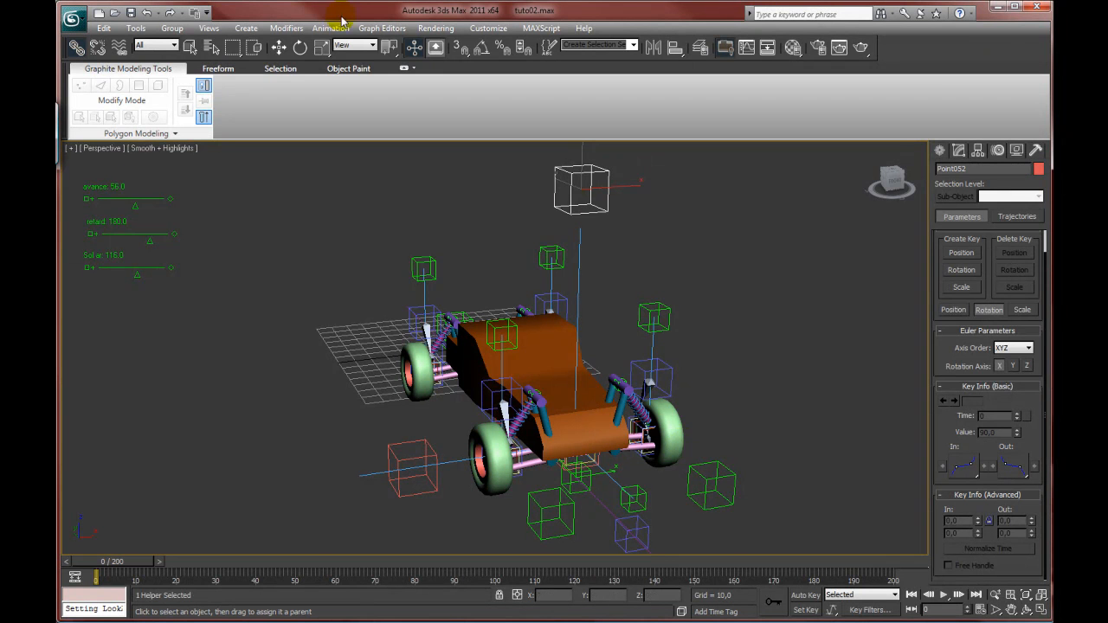
left_click(279, 46)
left_click(738, 384)
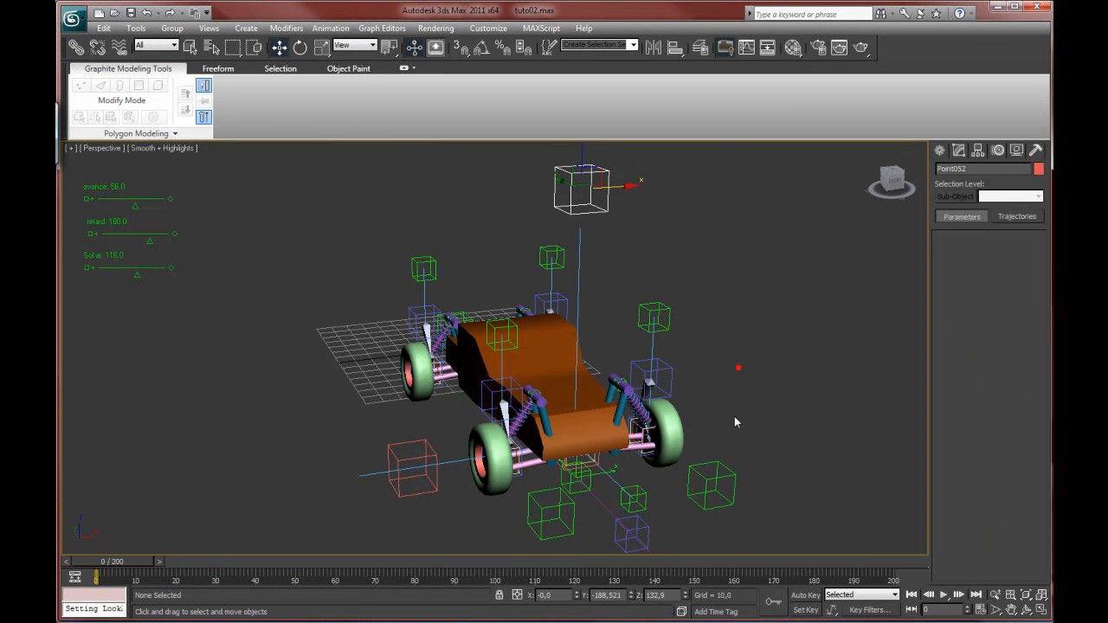
Select the pink helper under the front end and scrub the animation to frame 41, examining how the car follows the path.
scroll(630, 479, "down", 4)
middle_click_drag(641, 458, 710, 493, "alt")
middle_click_drag(710, 494, 395, 468)
scroll(511, 476, "down", 3)
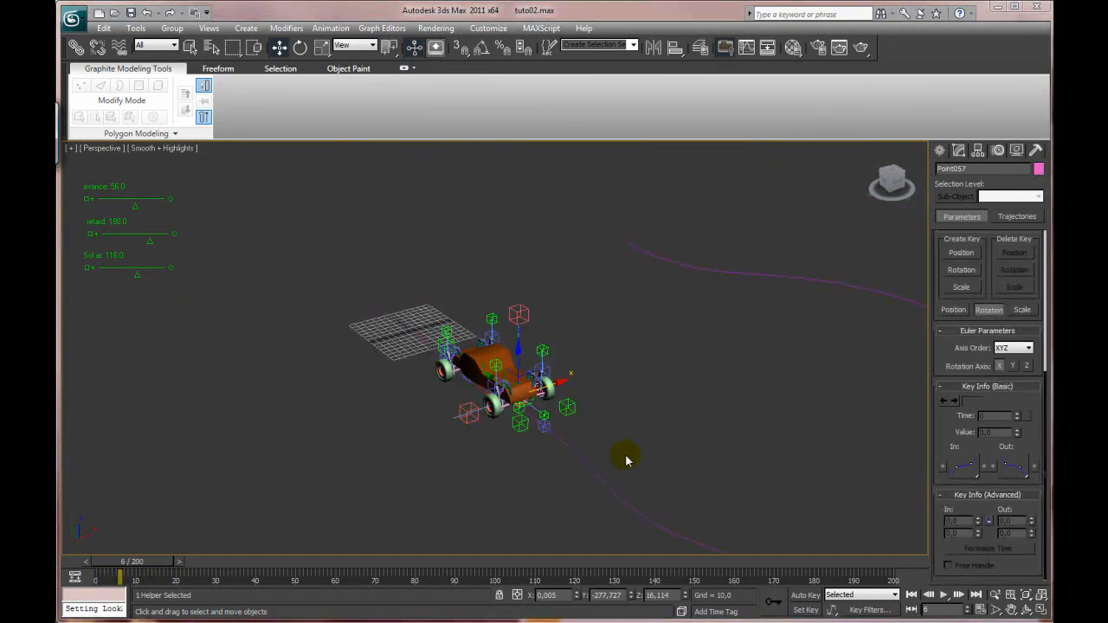
middle_click_drag(567, 454, 547, 415)
middle_click_drag(532, 401, 513, 401, "alt")
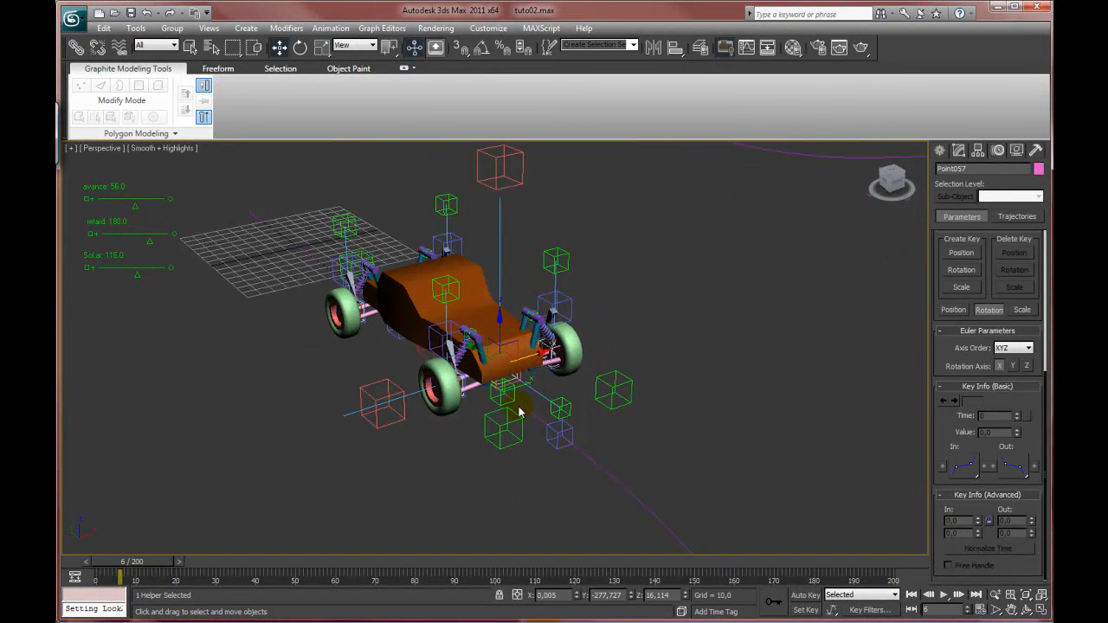
scroll(576, 448, "down", 4)
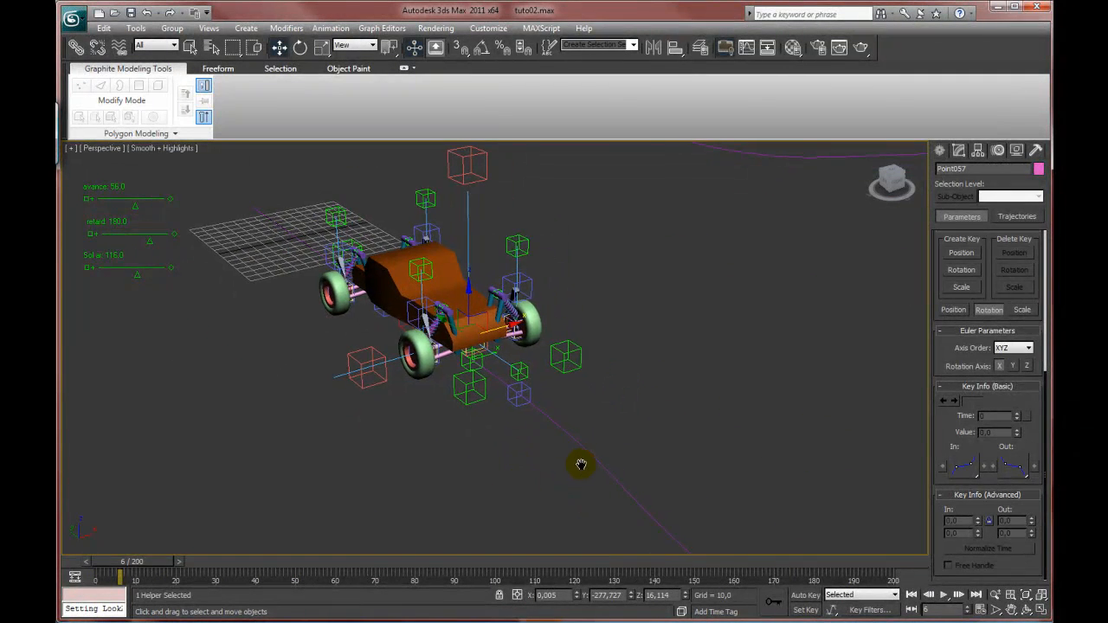
middle_click_drag(583, 470, 534, 465, "alt")
scroll(451, 426, "down", 3)
left_click_drag(156, 567, 292, 567)
key("w")
middle_click_drag(656, 483, 509, 413)
scroll(509, 411, "up", 5)
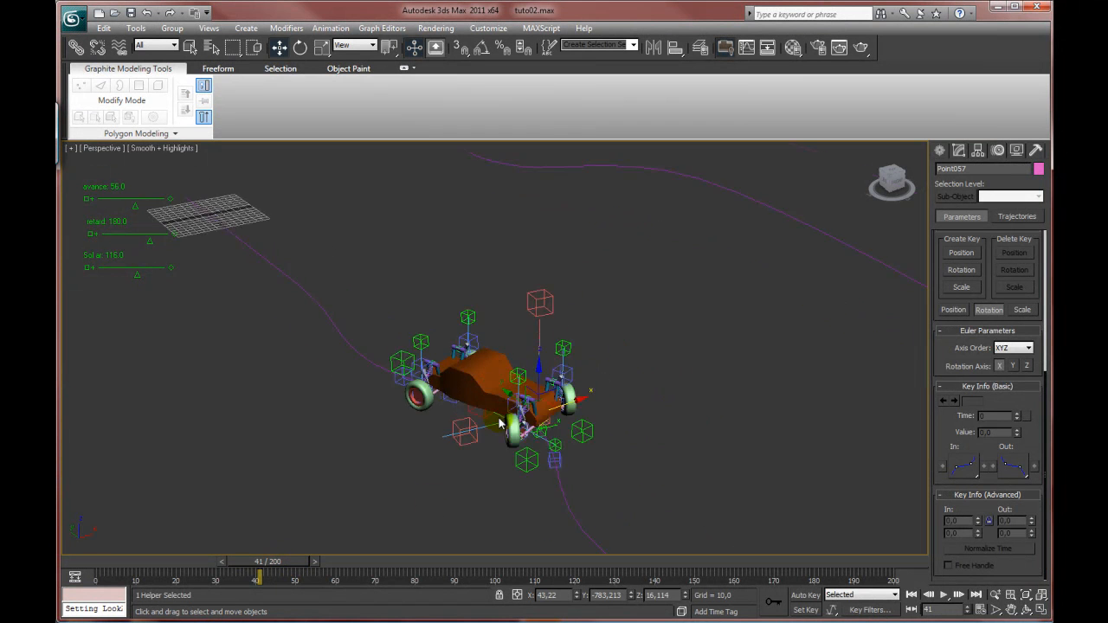
middle_click_drag(489, 461, 449, 404)
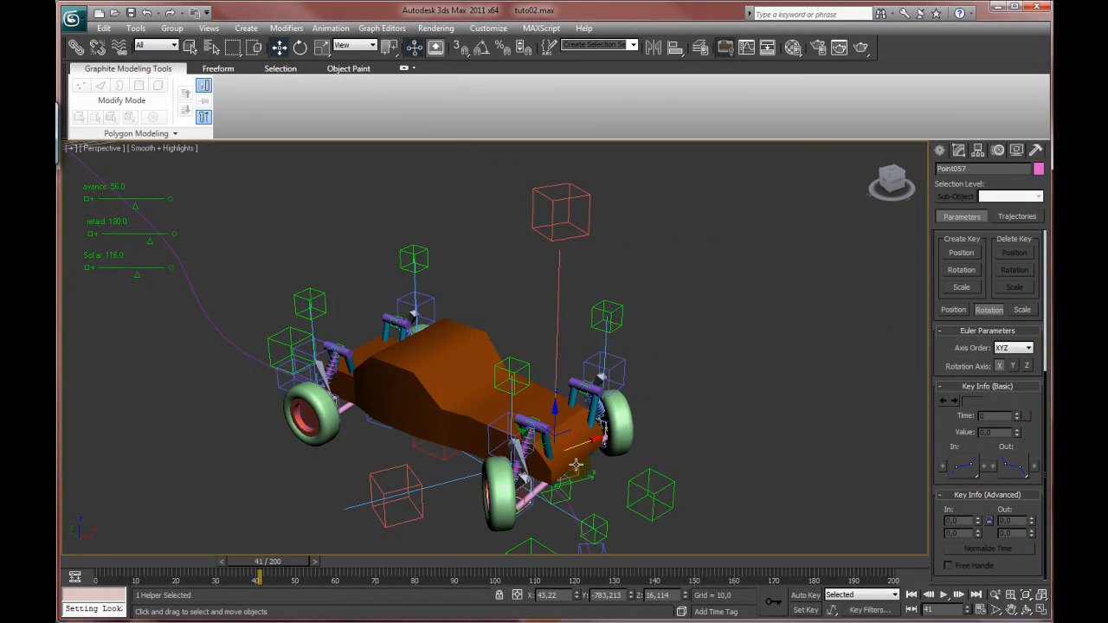
Try rotating the pink helper under the front end to test how it drives the linked red helpers, and undo the rotation.
middle_click_drag(584, 478, 404, 240, "alt")
left_click(613, 520)
left_click(557, 467)
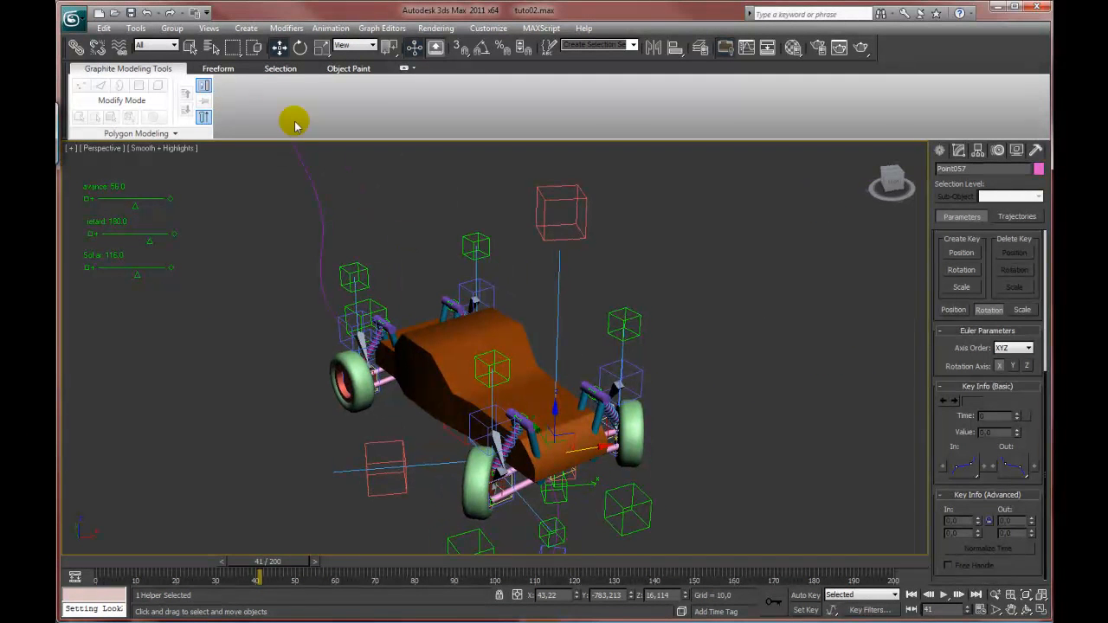
left_click(300, 48)
left_click_drag(529, 490, 389, 500)
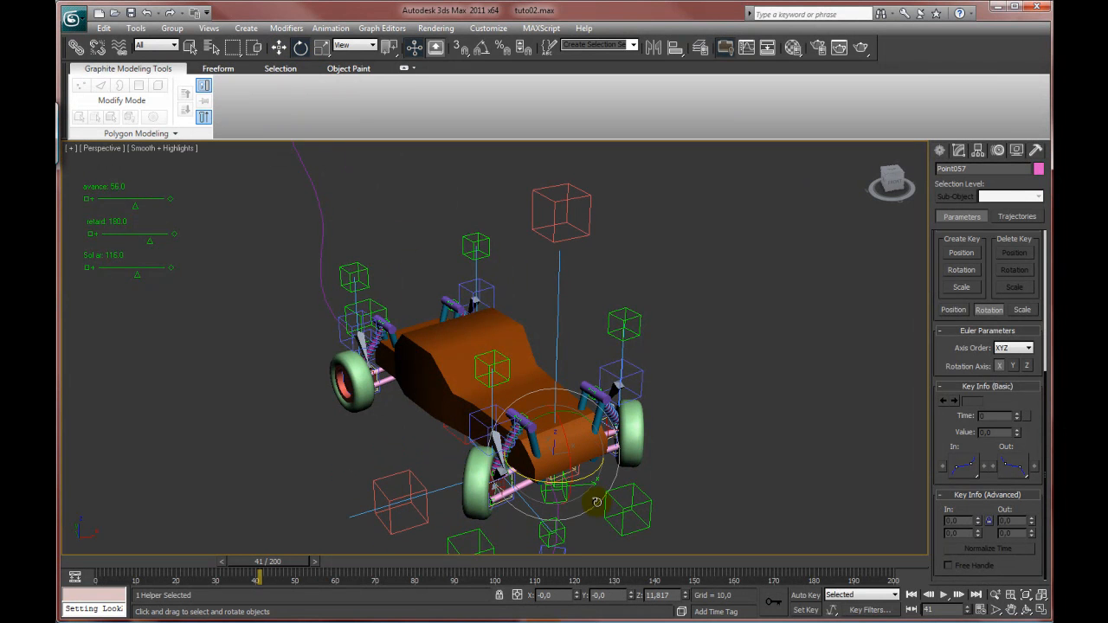
key("ctrl+z")
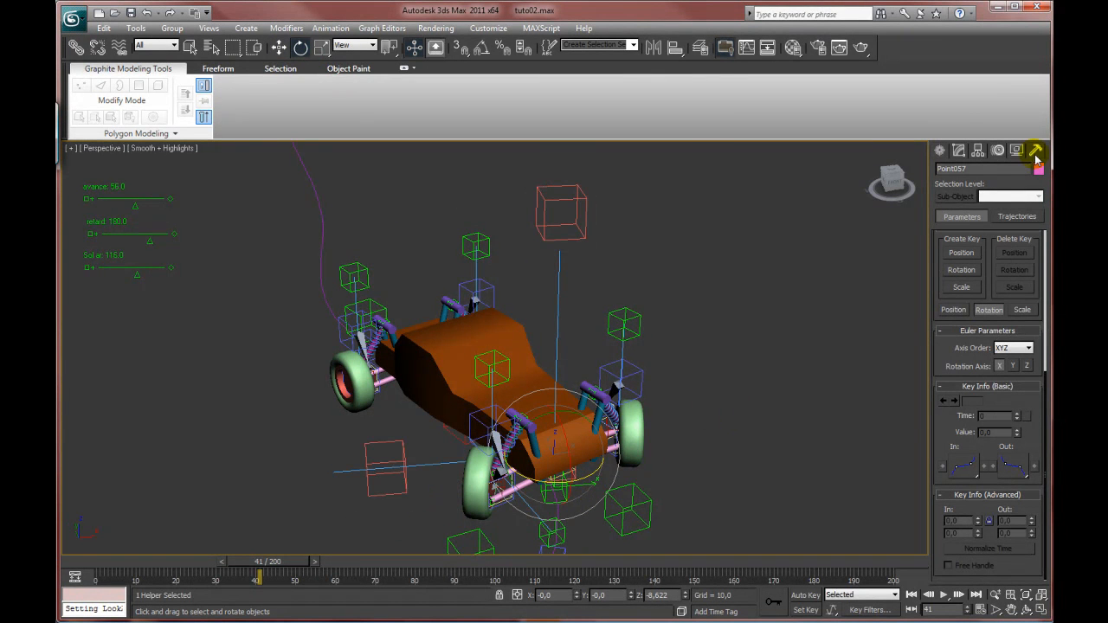
Apply a LookAt constraint to the pink helper under the front end, targeting the green helper Point053 behind the car.
middle_click_drag(627, 285, 731, 242)
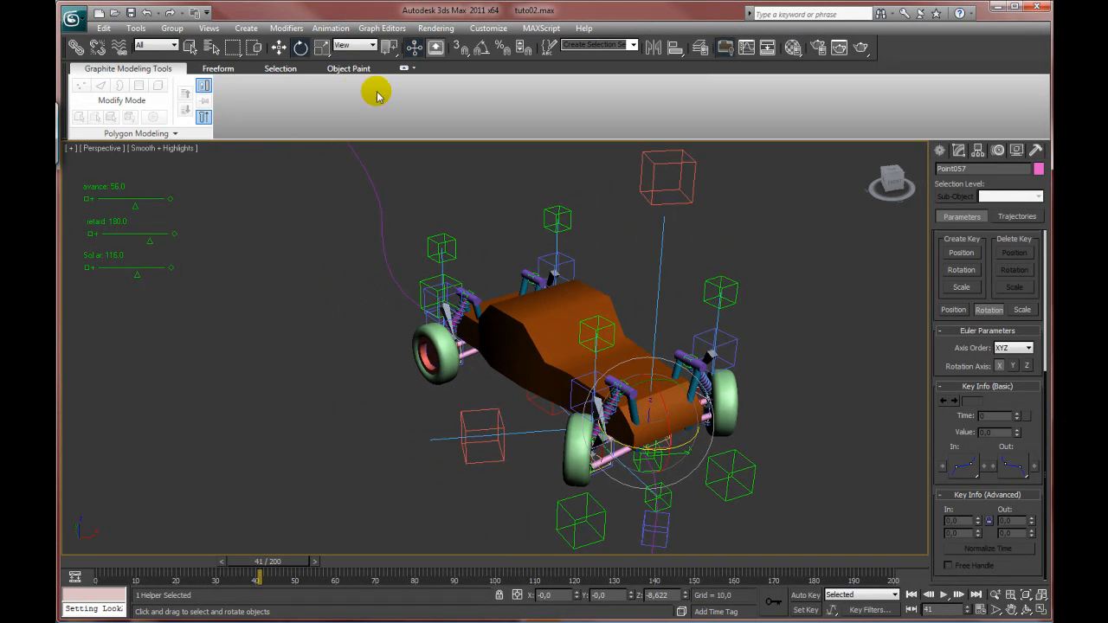
middle_click_drag(502, 275, 591, 258, "alt")
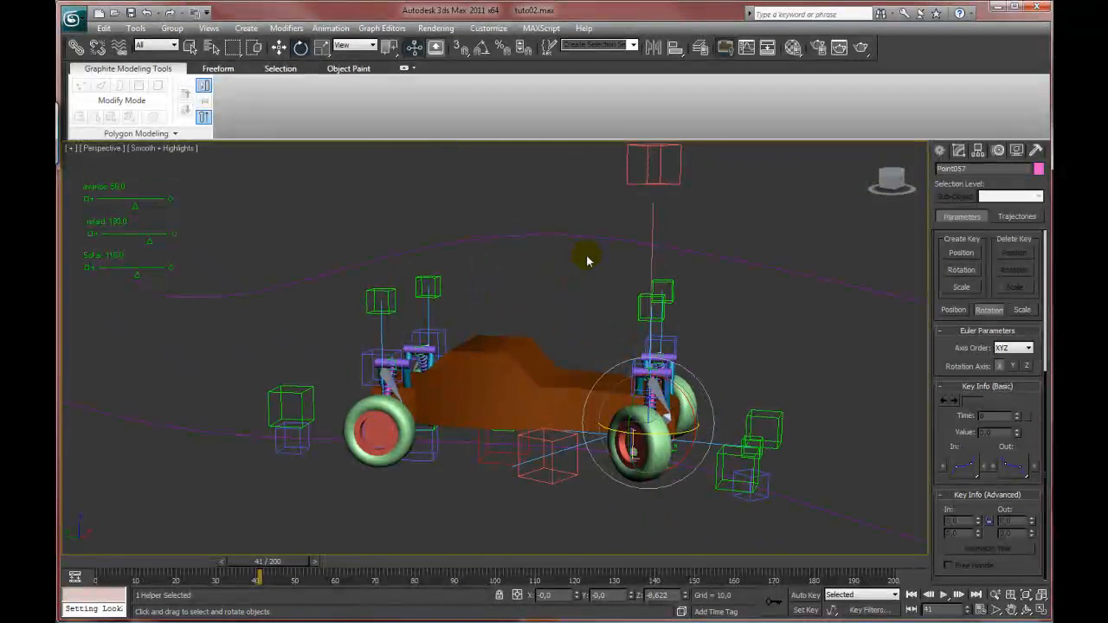
left_click(332, 27)
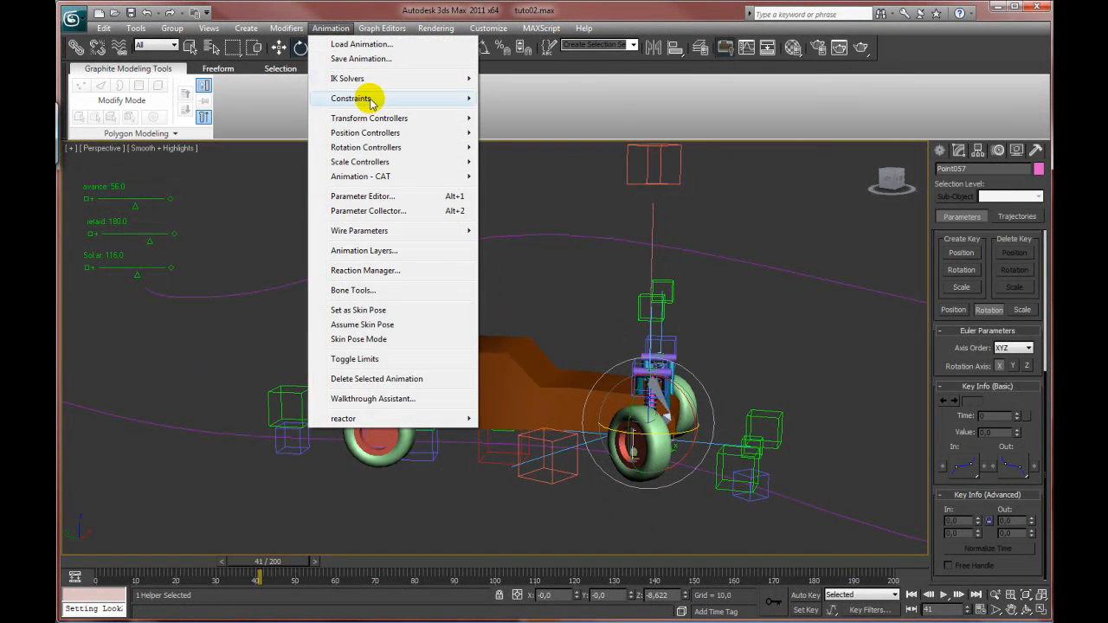
left_click(410, 97)
left_click(530, 187)
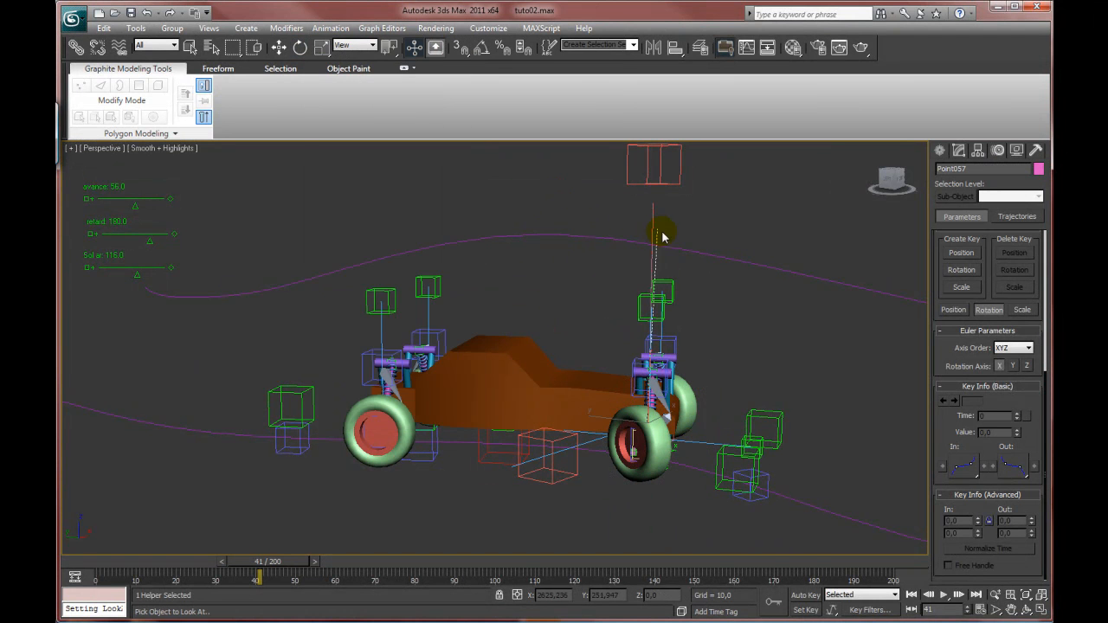
left_click(300, 396)
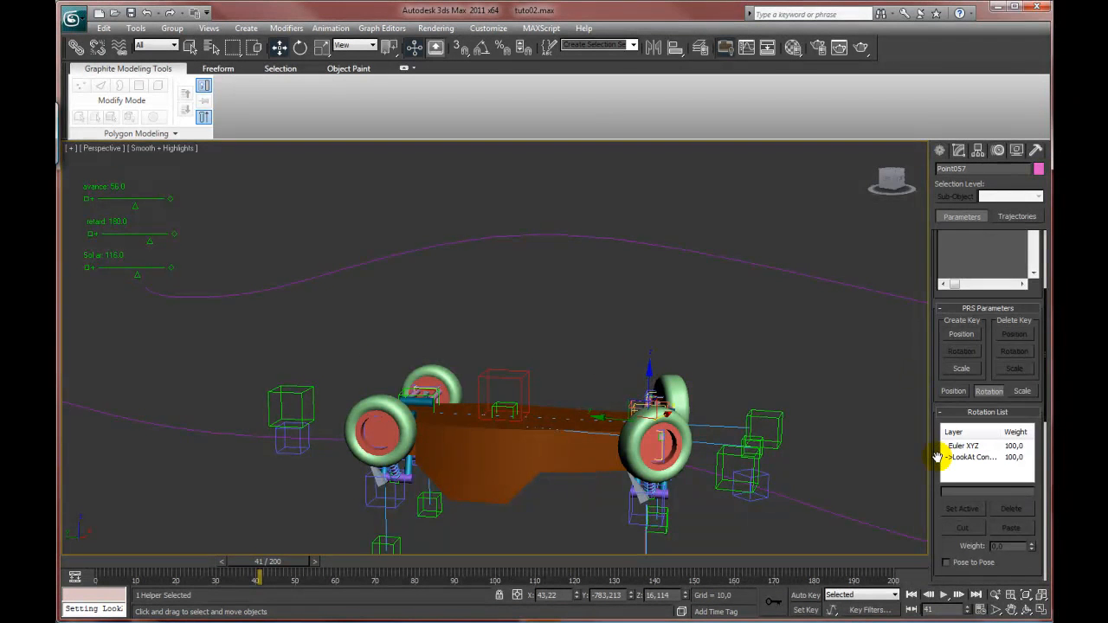
Set the pink helper's LookAt axis to Y and turn off the World upnode.
scroll(957, 450, "down", 8)
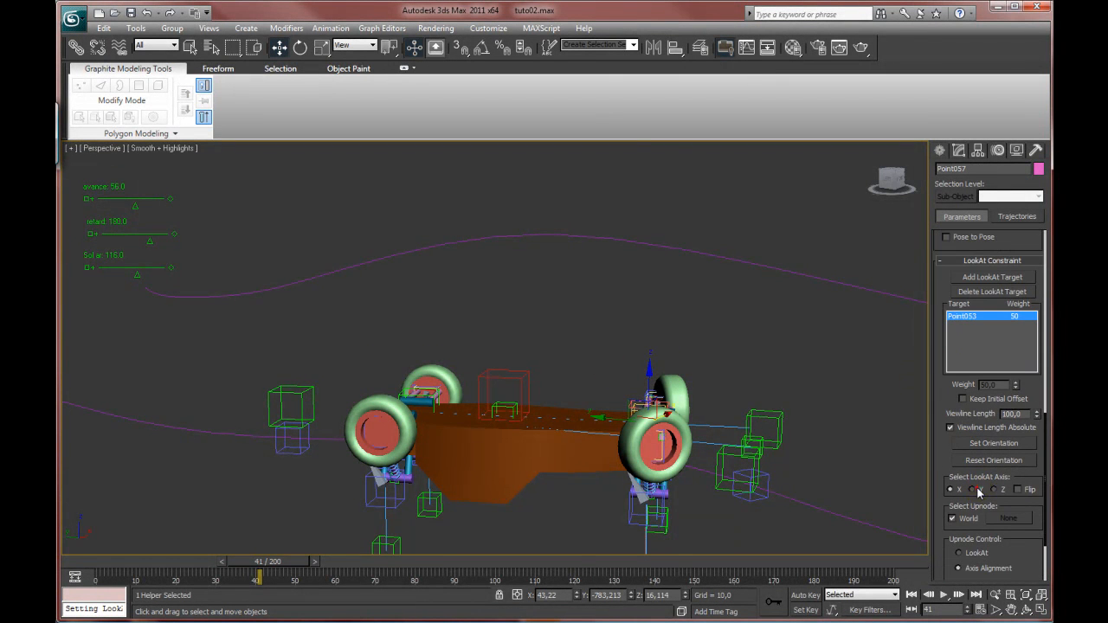
left_click(976, 490)
left_click_drag(941, 528, 950, 391)
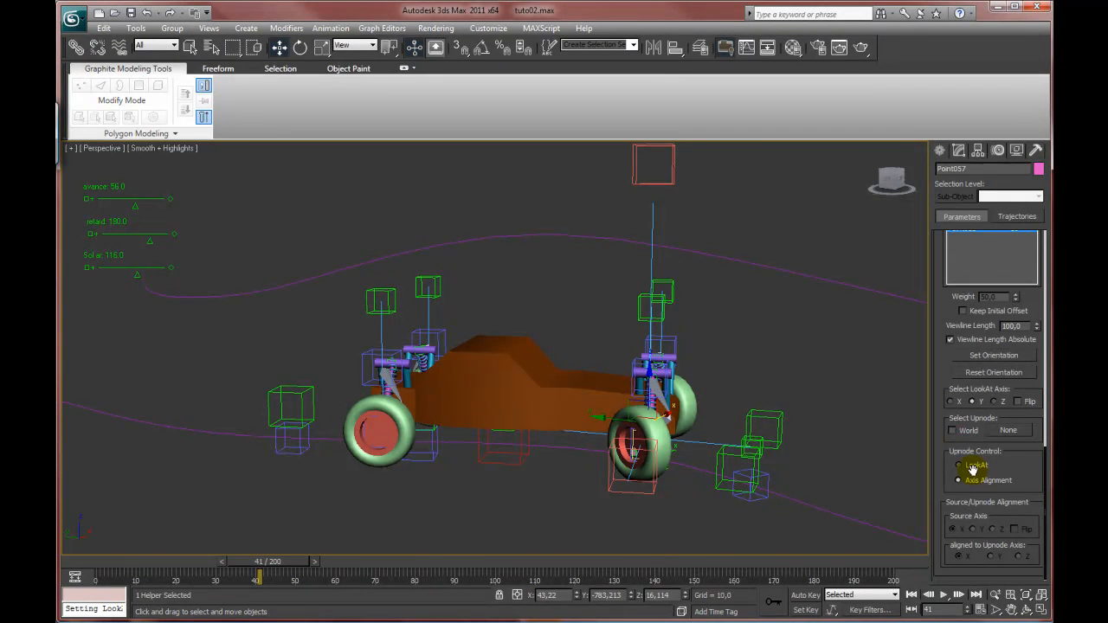
Assign the blue helper Point051 behind the car as the upnode and flip the source axis.
left_click(1013, 433)
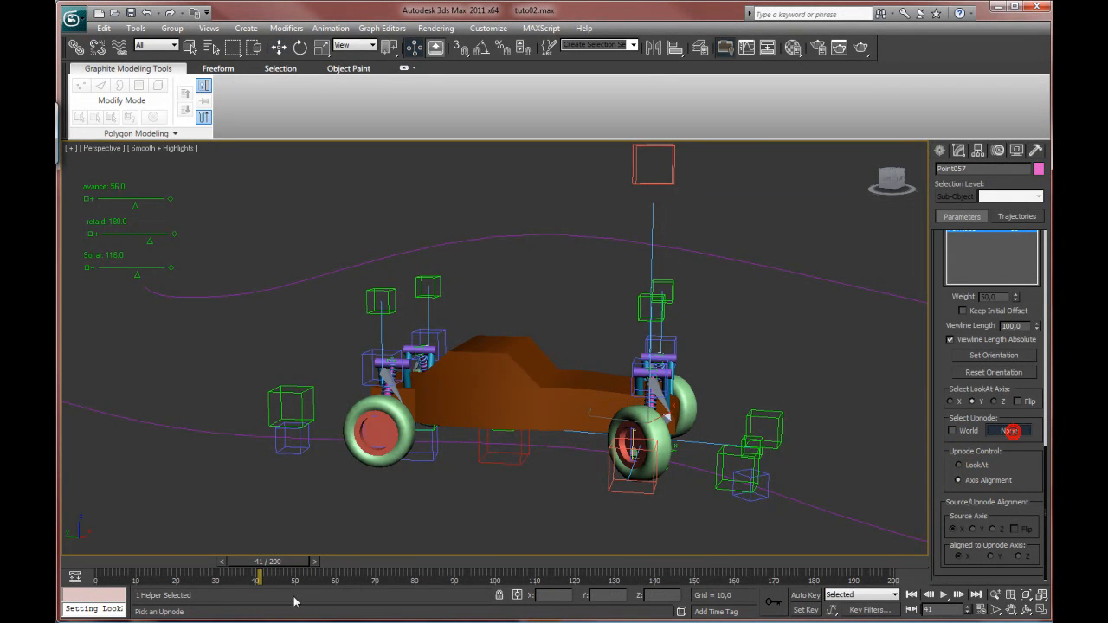
left_click(300, 449)
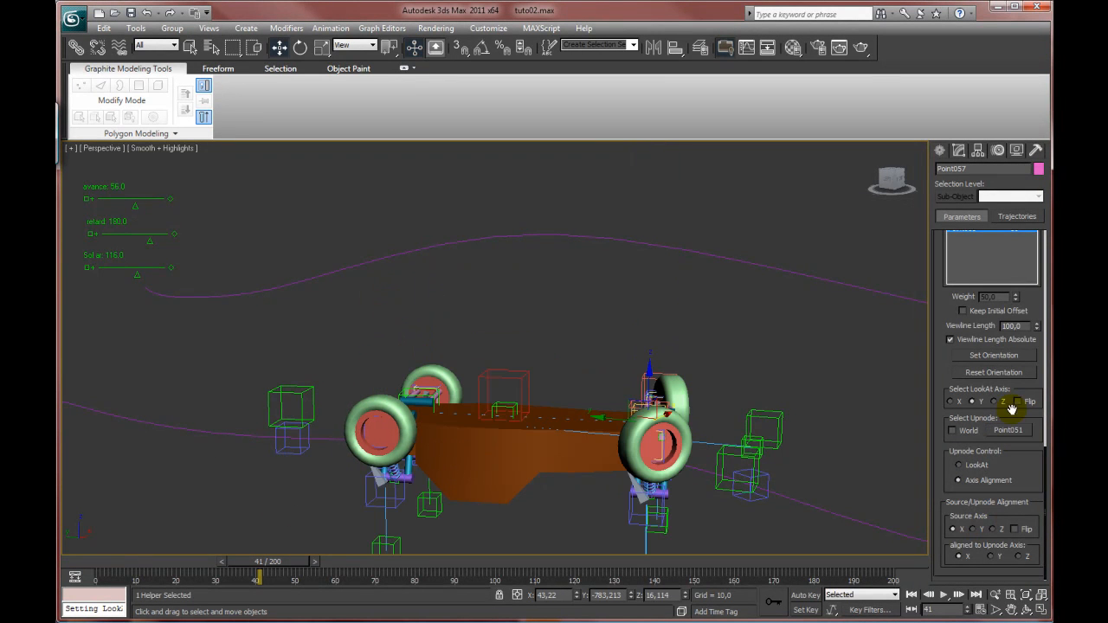
left_click(1016, 530)
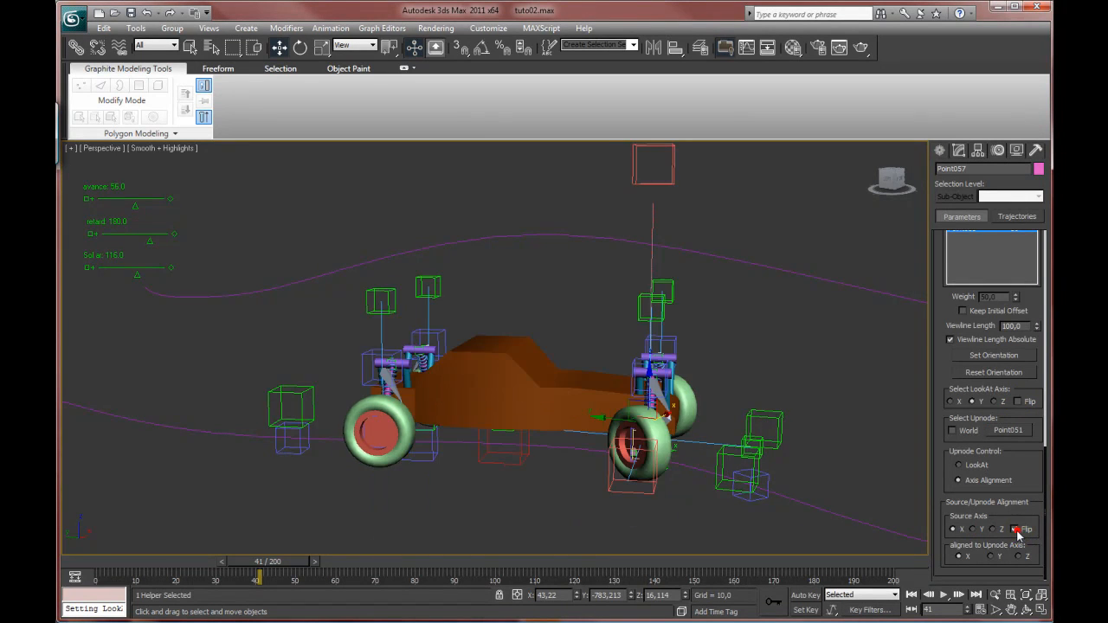
Scrub the animation through frame 66 and beyond to examine the car's orientation in the curves, and clear the selection.
scroll(674, 489, "down", 6)
middle_click_drag(703, 519, 520, 528)
scroll(665, 487, "up", 4)
left_click_drag(275, 567, 385, 568)
scroll(528, 472, "down", 3)
middle_click_drag(471, 492, 458, 417)
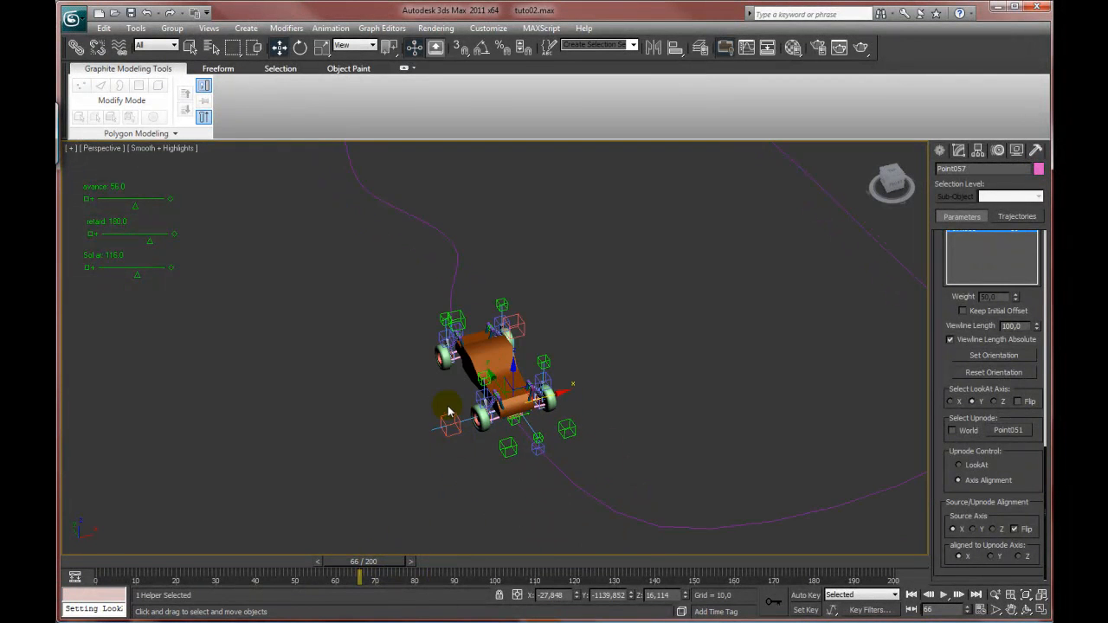
left_click_drag(385, 568, 569, 595)
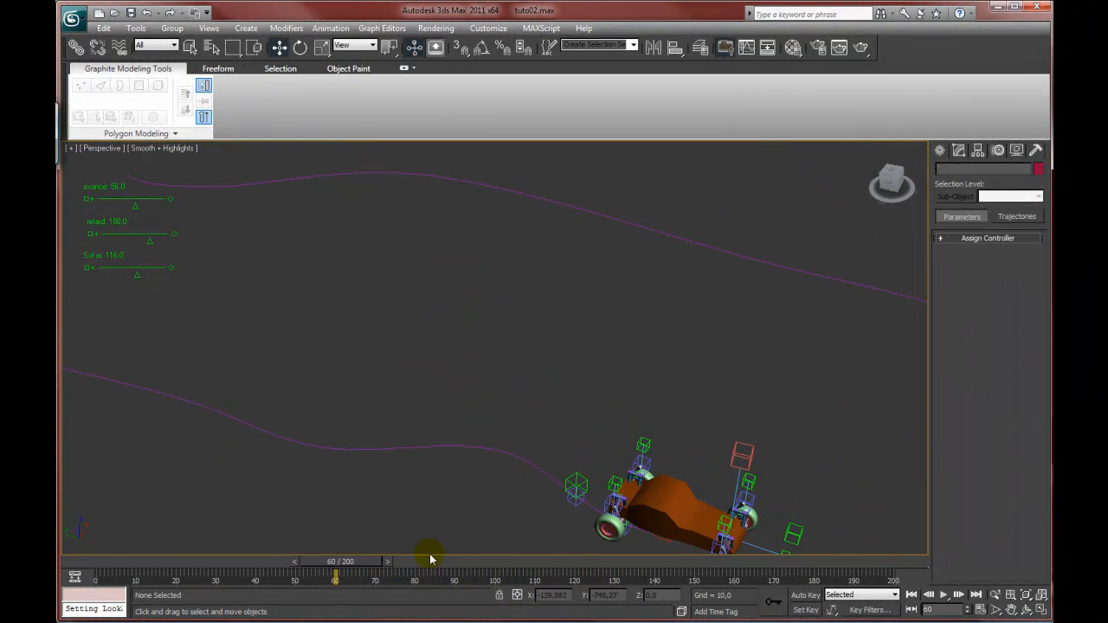
Scrub the animation to frame 166 and on to frame 176, examining from the side how the car tilts on the slope.
scroll(389, 512, "down", 3)
left_click_drag(358, 562, 758, 563)
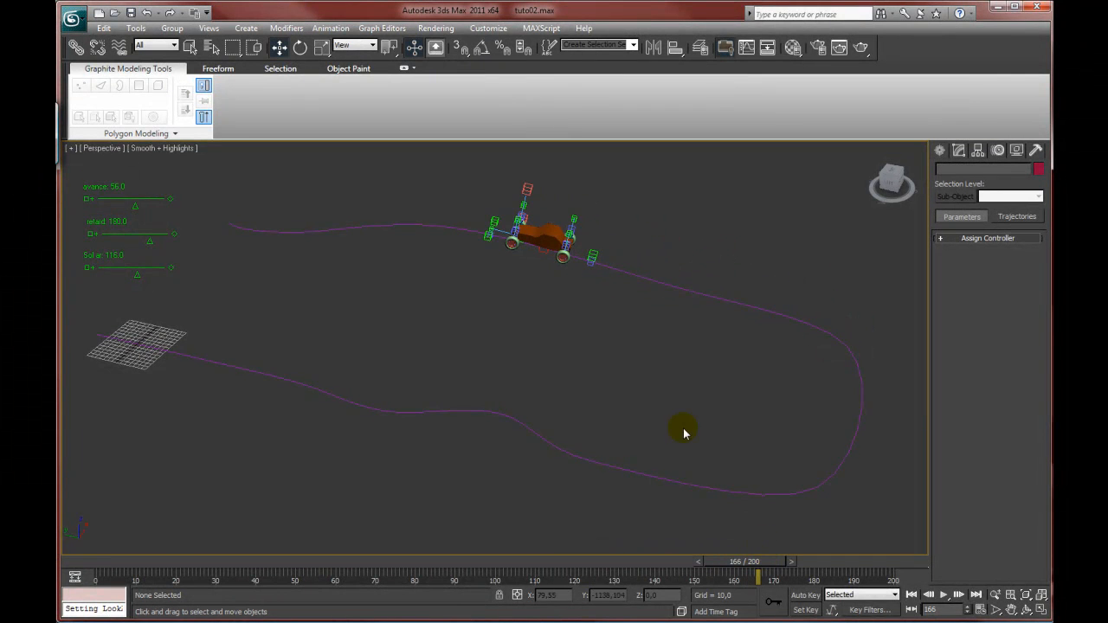
middle_click_drag(741, 368, 517, 407, "alt")
scroll(554, 354, "up", 3)
scroll(519, 355, "up", 4)
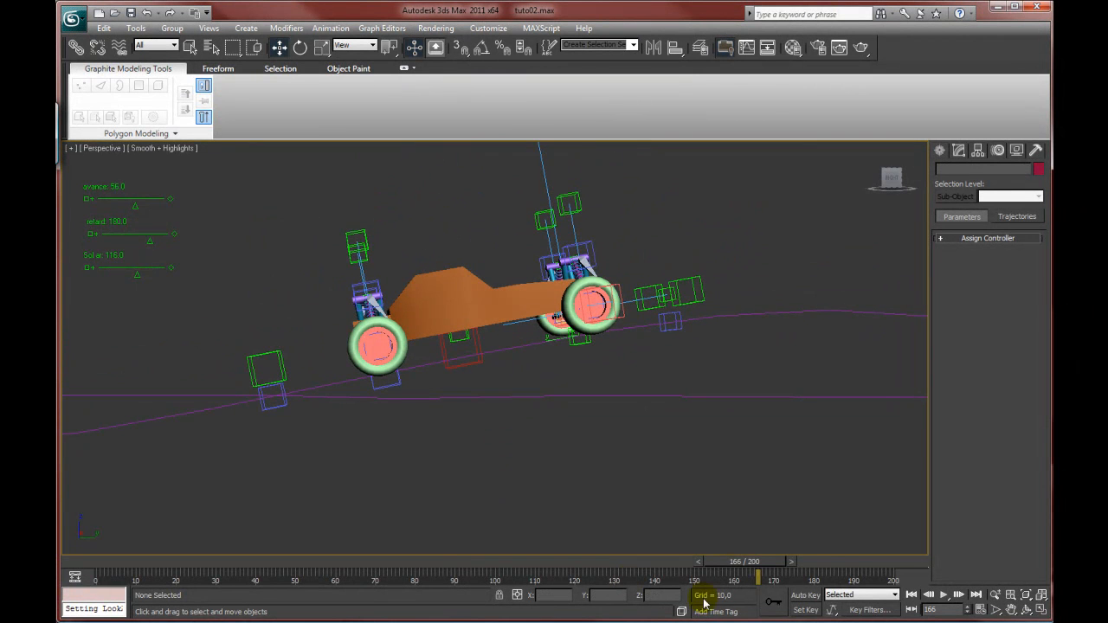
left_click_drag(750, 564, 792, 567)
key("w")
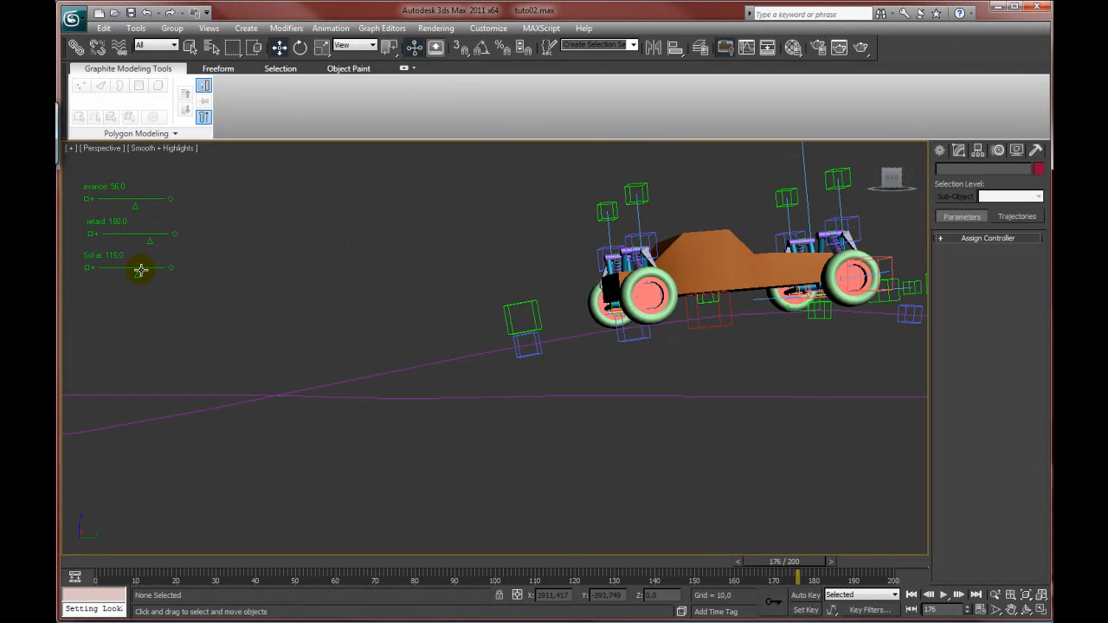
Test the Sol ar slider by lowering it to 110 and returning it to 116.
mouse_move(139, 277)
left_mouse_down()
mouse_move(165, 277)
mouse_move(112, 277)
mouse_move(180, 281)
mouse_move(87, 285)
mouse_move(158, 289)
mouse_move(134, 292)
left_mouse_up()
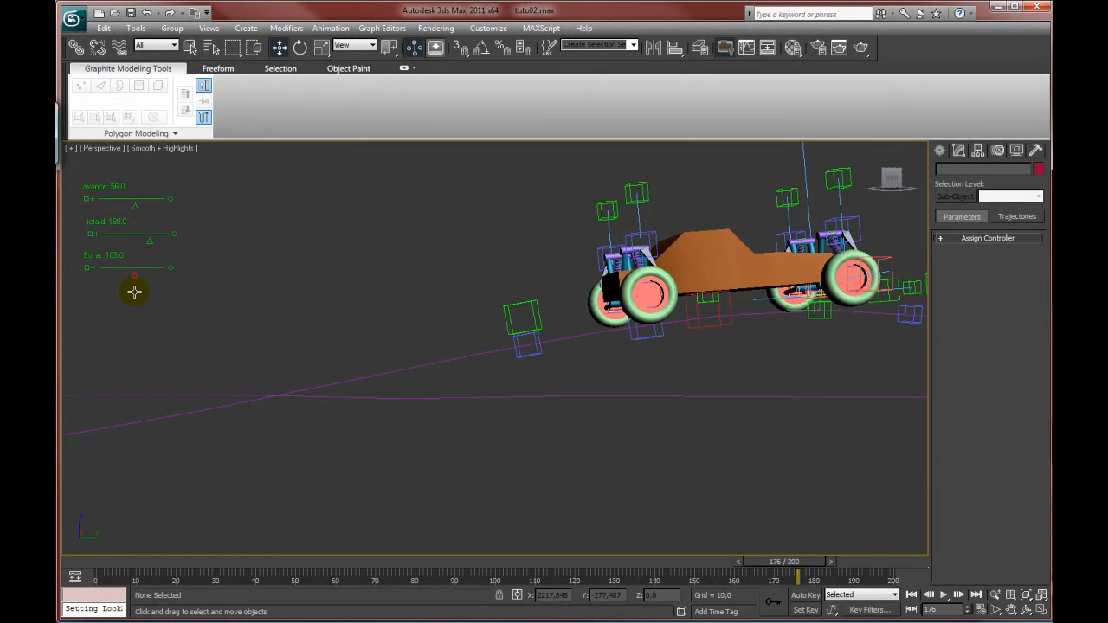
middle_click_drag(573, 381, 531, 376, "alt")
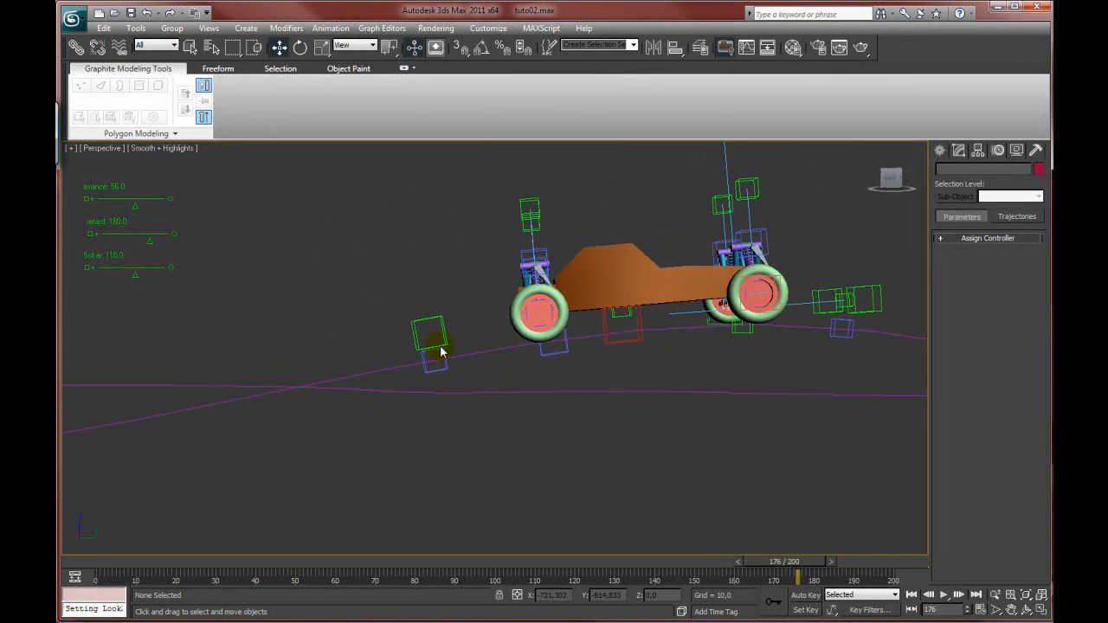
left_click_drag(134, 278, 137, 278)
Scrub the animation back to frame 1 and examine the car at the start of the path.
scroll(352, 384, "down", 5)
middle_click_drag(367, 396, 547, 402, "alt")
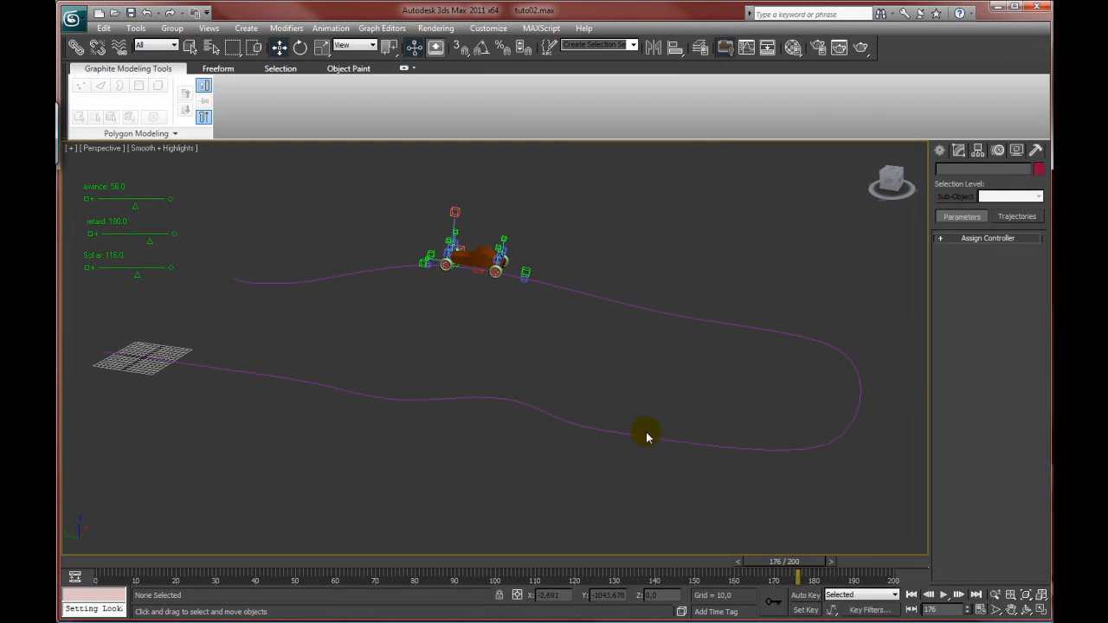
left_click_drag(807, 568, 144, 534)
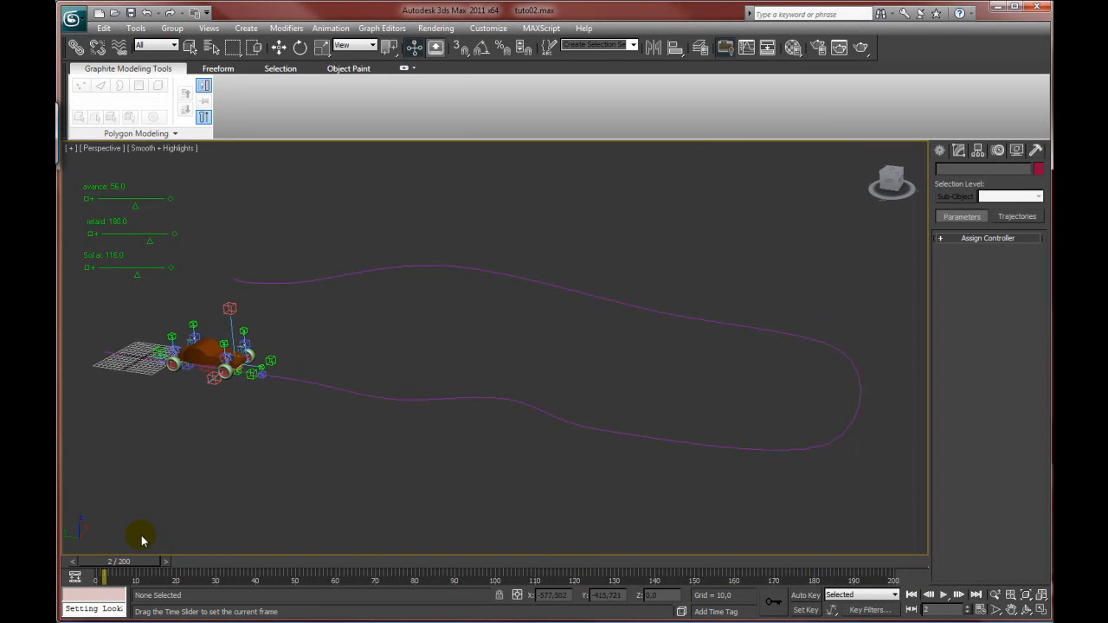
middle_click_drag(334, 373, 559, 411)
scroll(528, 374, "up", 5)
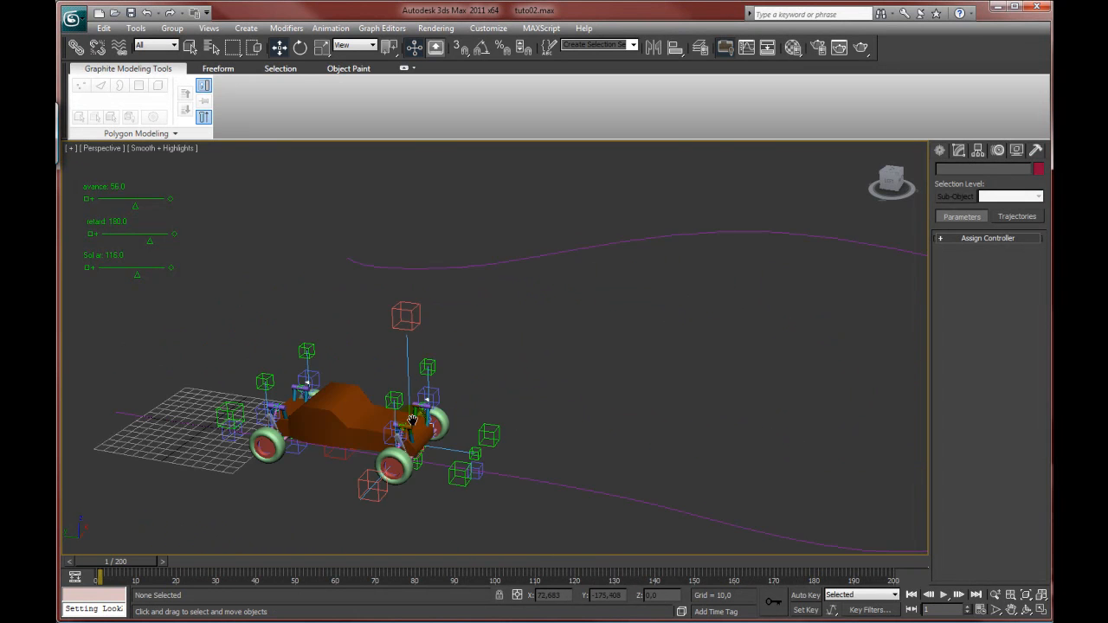